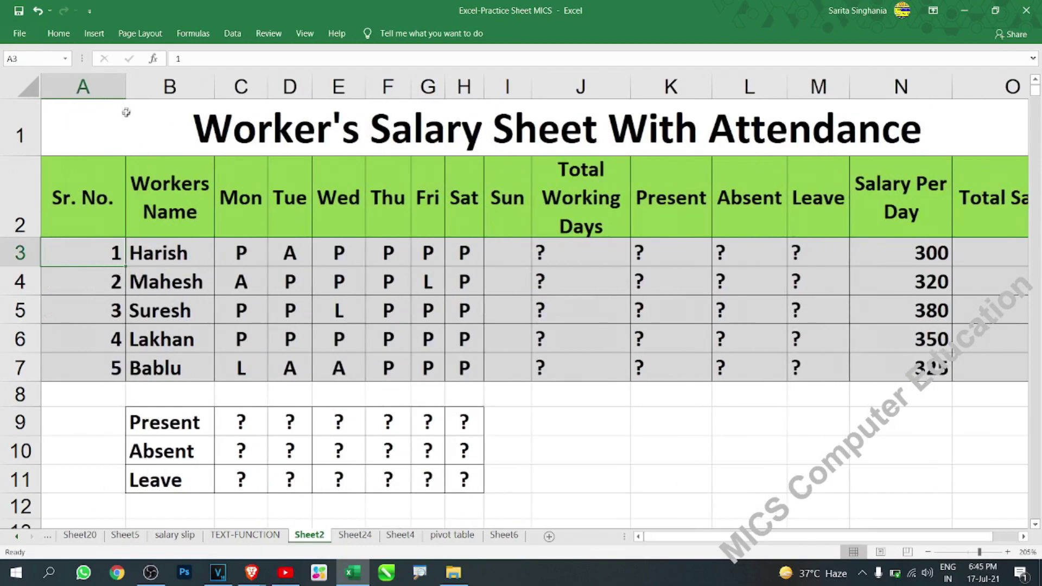
# Step: Auto-fit the width of column A, which holds the serial numbers
pyautogui.doubleClick(124, 83)
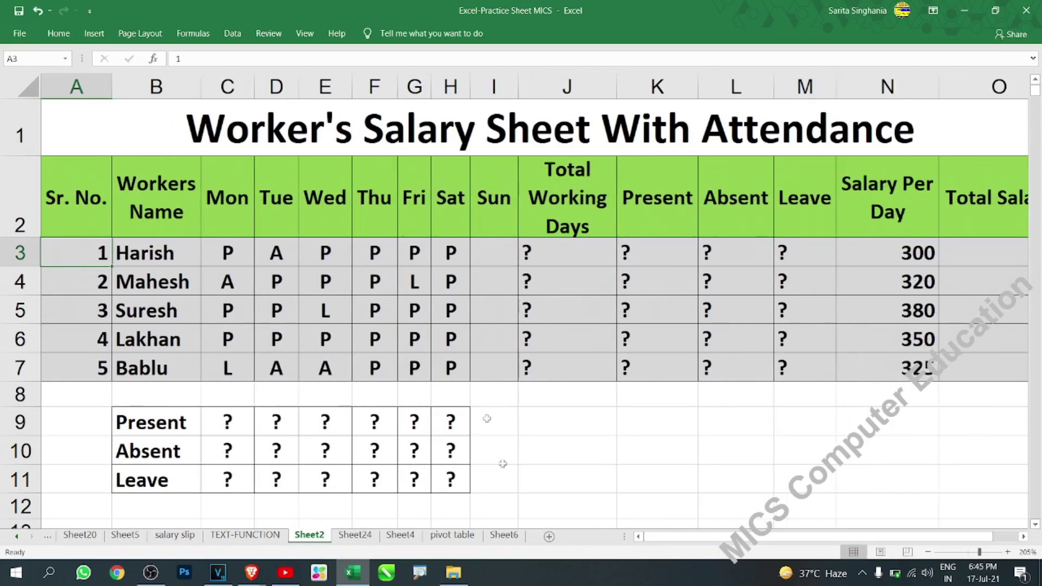
# Step: Examine the workers' names and the Total Working Days, Present, Absent, Leave, Salary Per Day and total salary columns
pyautogui.moveTo(162, 252); pyautogui.dragTo(155, 374)
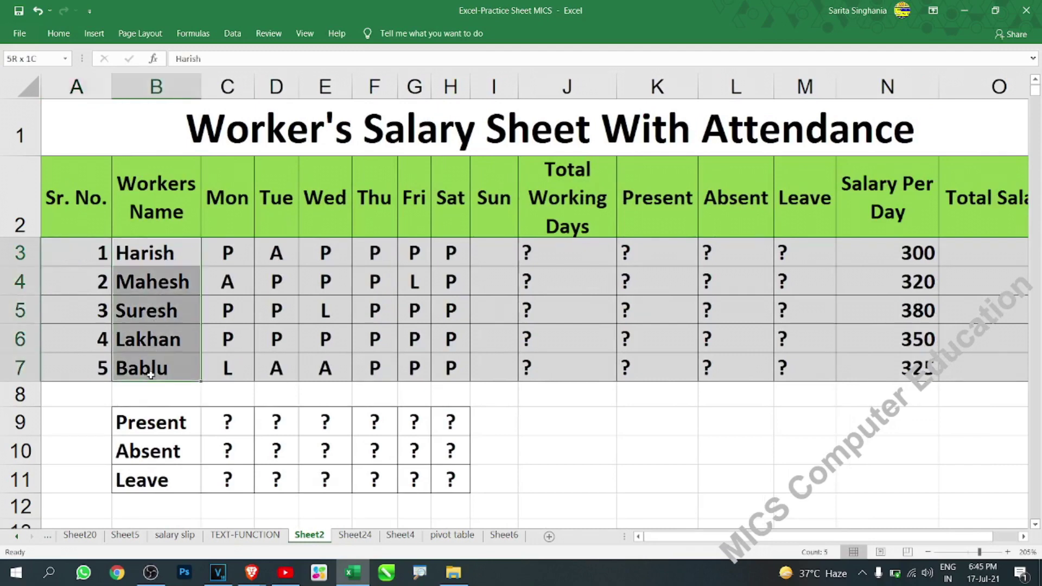
pyautogui.click(539, 261)
pyautogui.moveTo(539, 261); pyautogui.dragTo(537, 376)
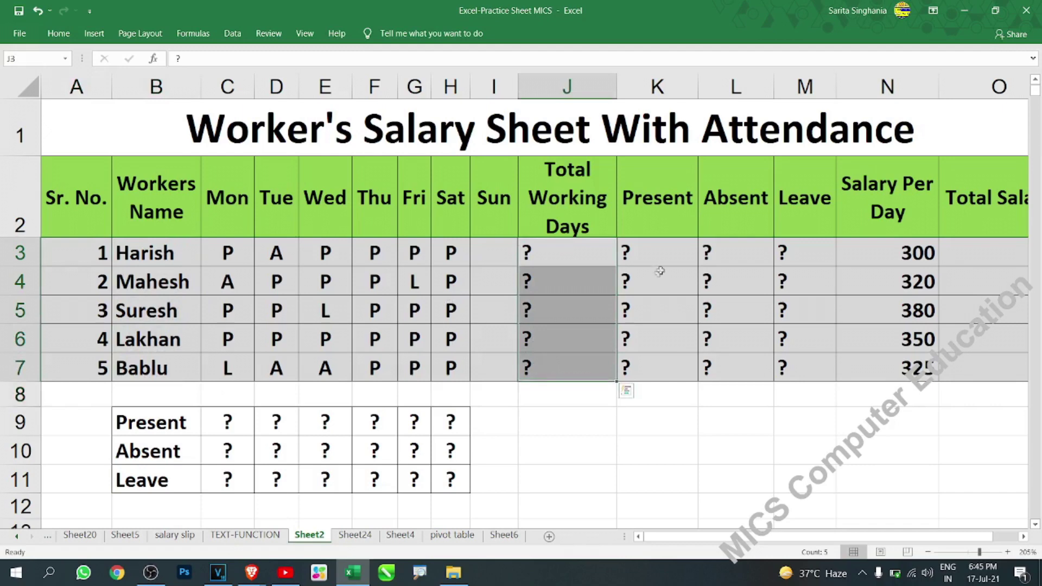
pyautogui.moveTo(672, 252); pyautogui.dragTo(676, 372)
pyautogui.moveTo(756, 246); pyautogui.dragTo(740, 361)
pyautogui.moveTo(800, 253); pyautogui.dragTo(797, 367)
pyautogui.click(899, 252)
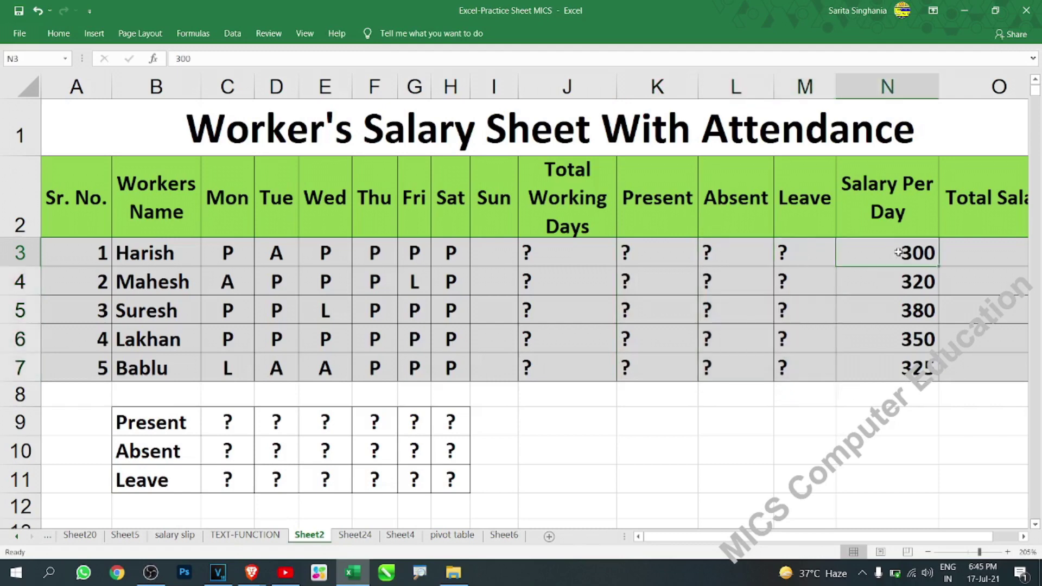
pyautogui.click(900, 302)
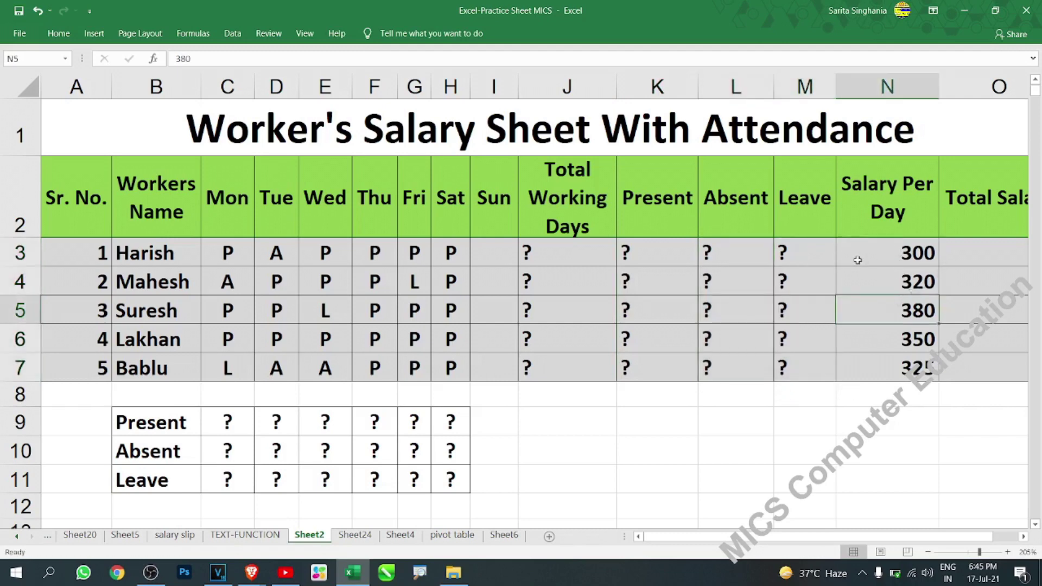
pyautogui.click(983, 259)
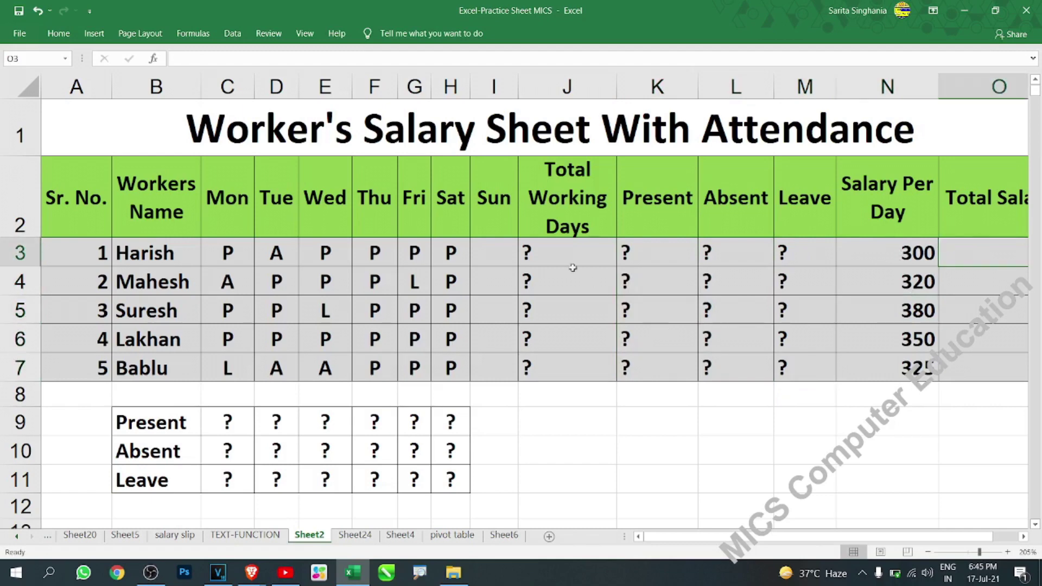
# Step: Calculate total working days in J3 with =COUNTA(C3:I3) and fill the formula down to J7
pyautogui.click(559, 254)
pyautogui.press('BackSpace')
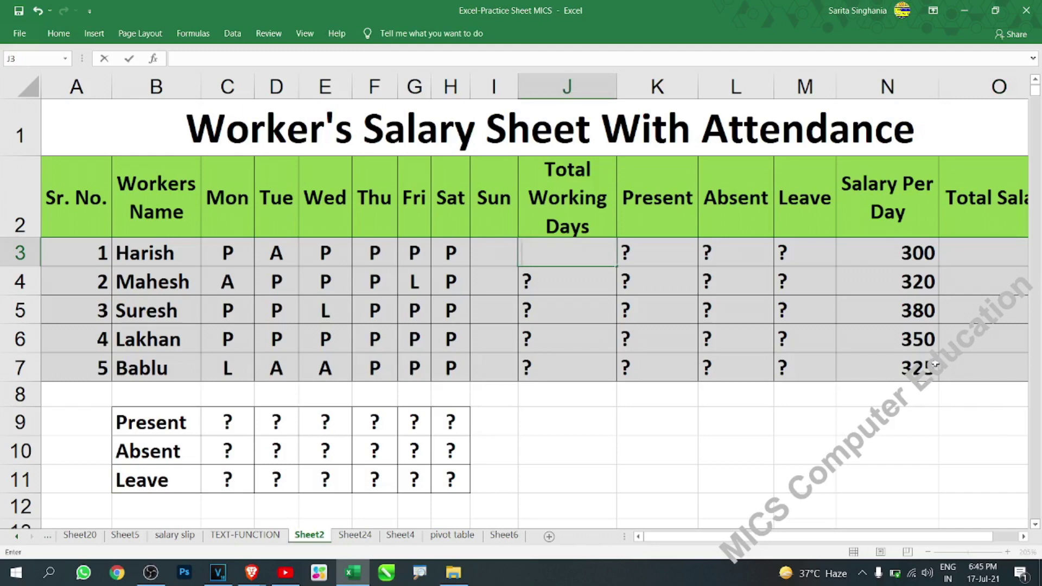
pyautogui.write('=cou')
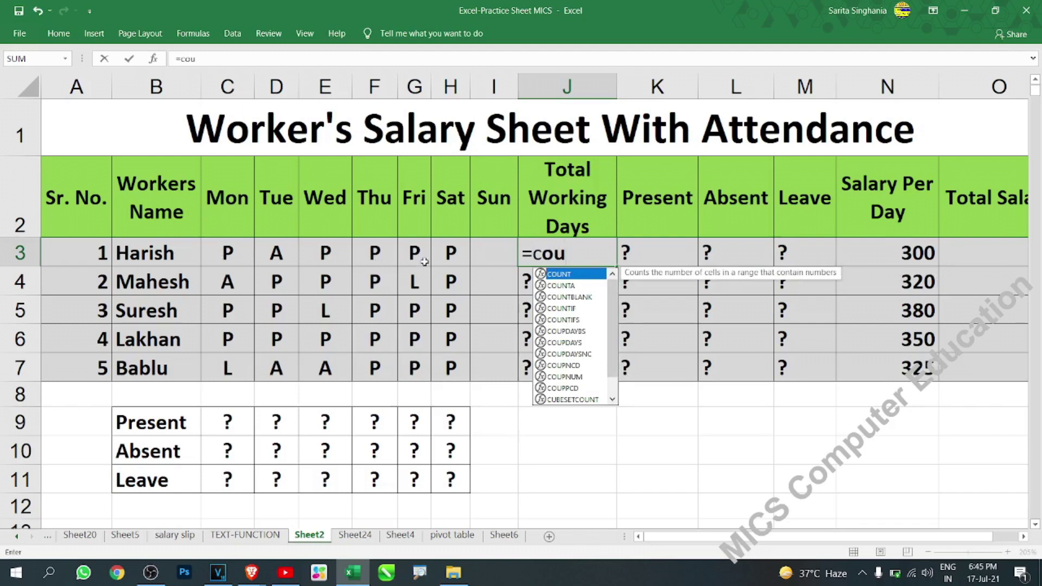
pyautogui.press('Down')
pyautogui.press('Tab')
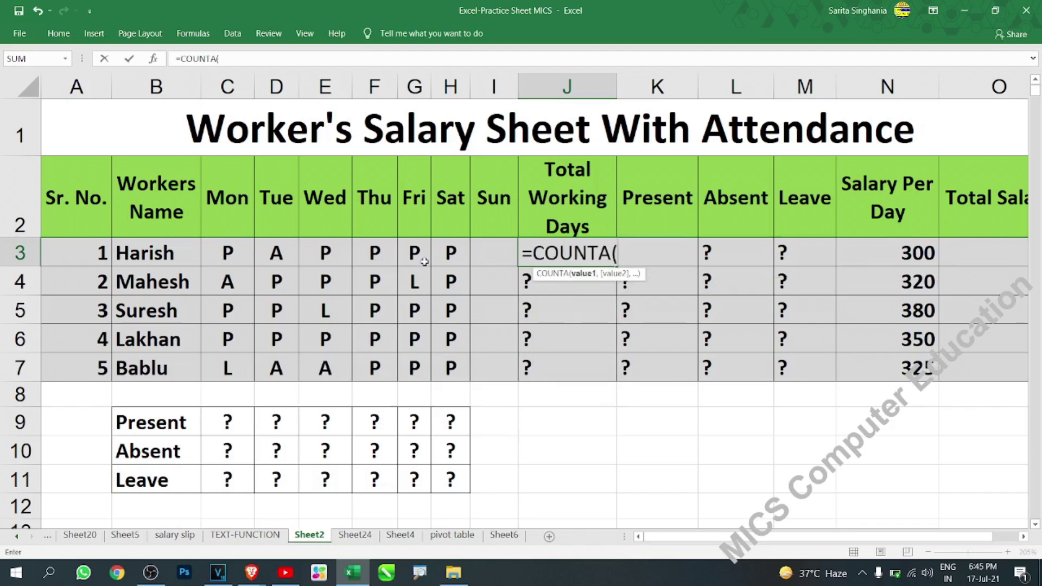
pyautogui.moveTo(228, 253); pyautogui.dragTo(491, 255)
pyautogui.press('Return')
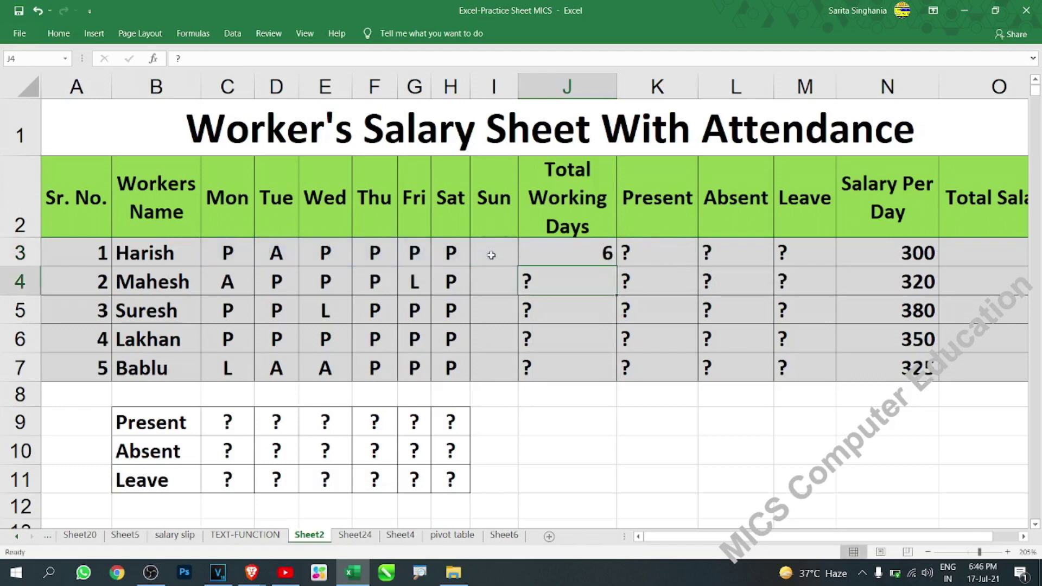
pyautogui.press('Up')
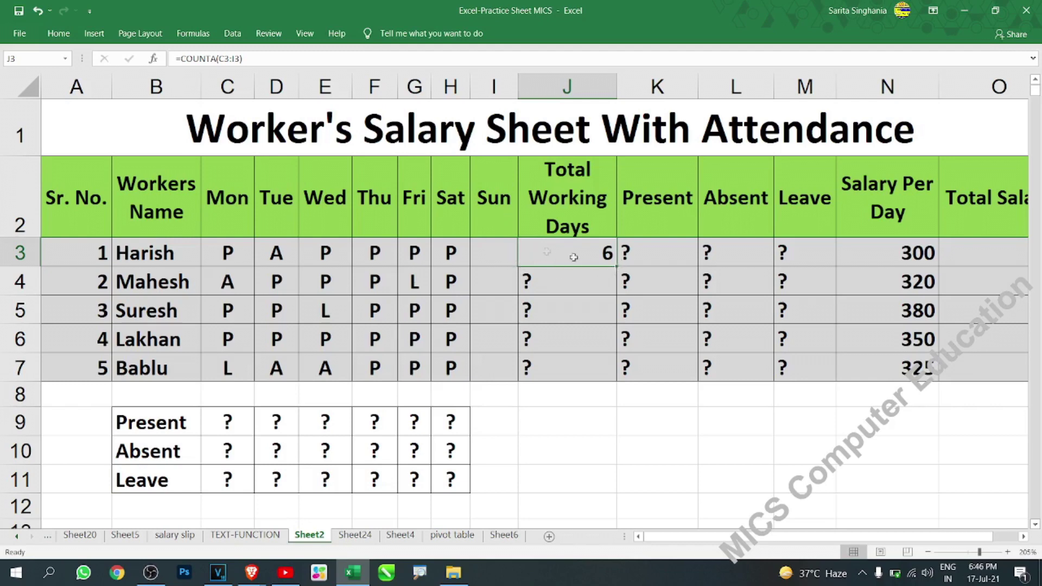
pyautogui.moveTo(619, 267); pyautogui.dragTo(612, 375)
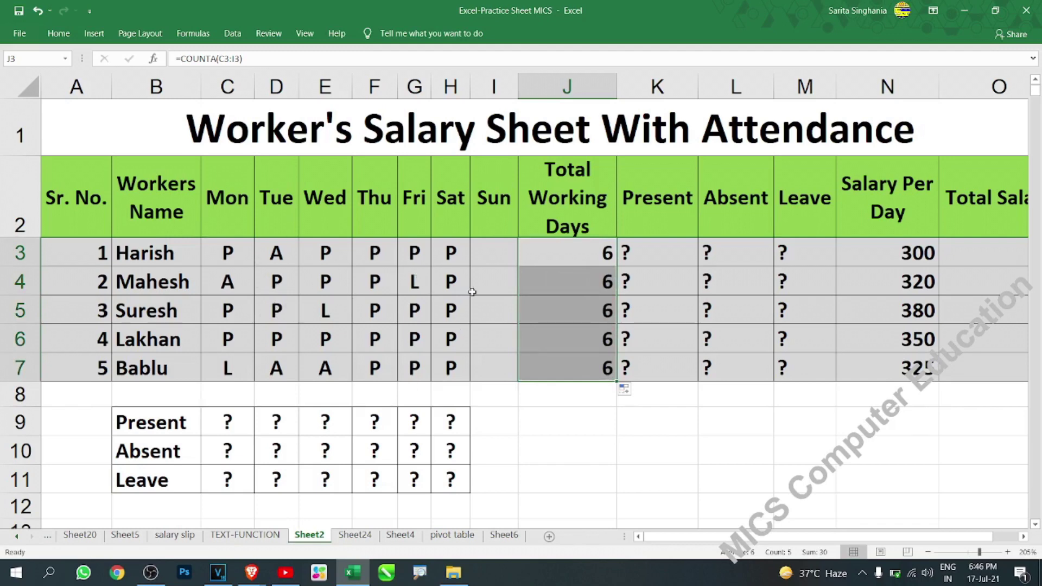
# Step: Enter =COUNTIF(C3:H3,"=P") in K3 to count the first worker's present days
pyautogui.click(676, 252)
pyautogui.write('=coun')
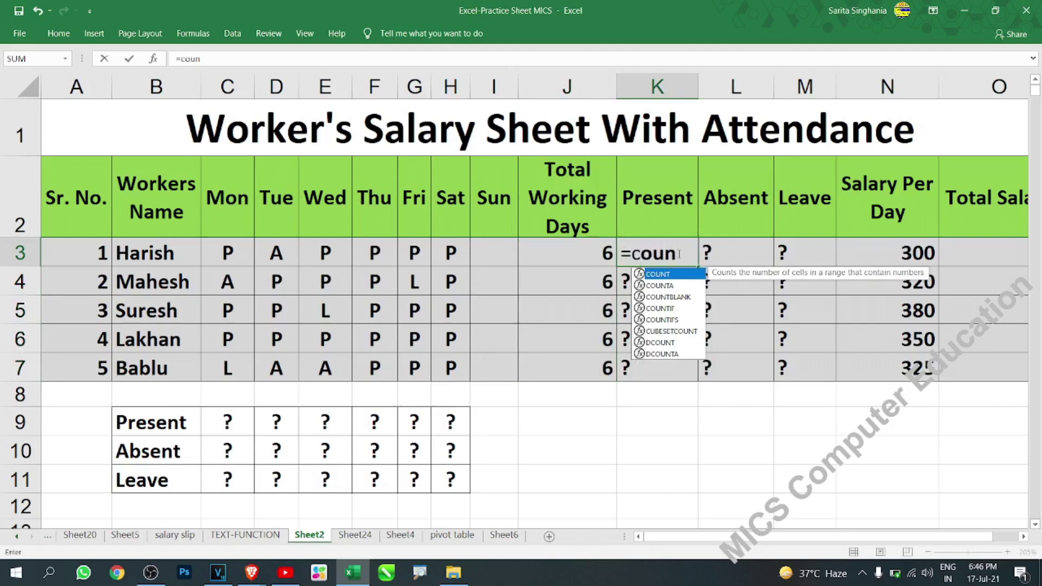
pyautogui.press('Down')
pyautogui.press('Down')
pyautogui.press('Down')
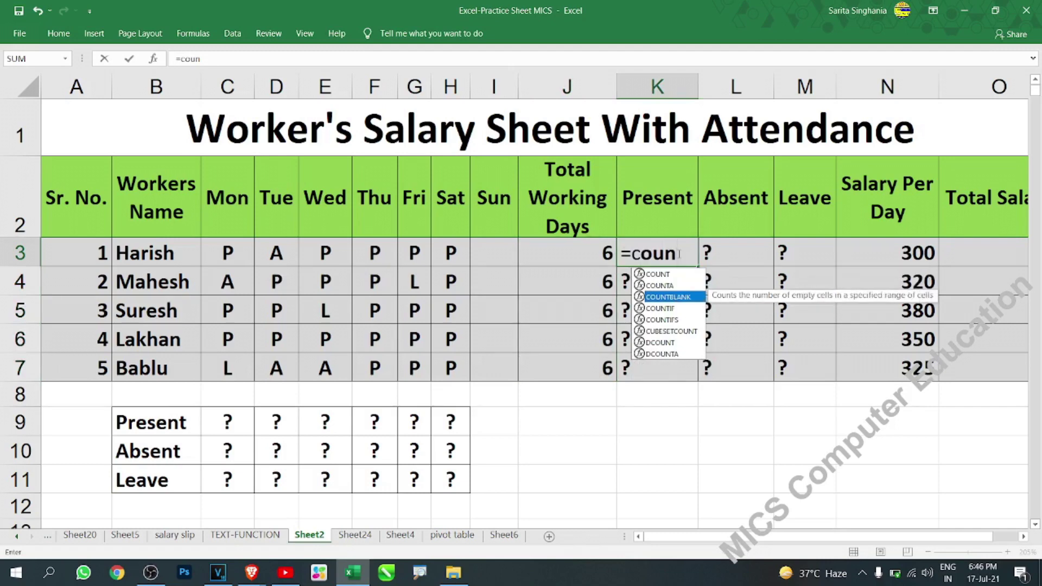
pyautogui.press('Tab')
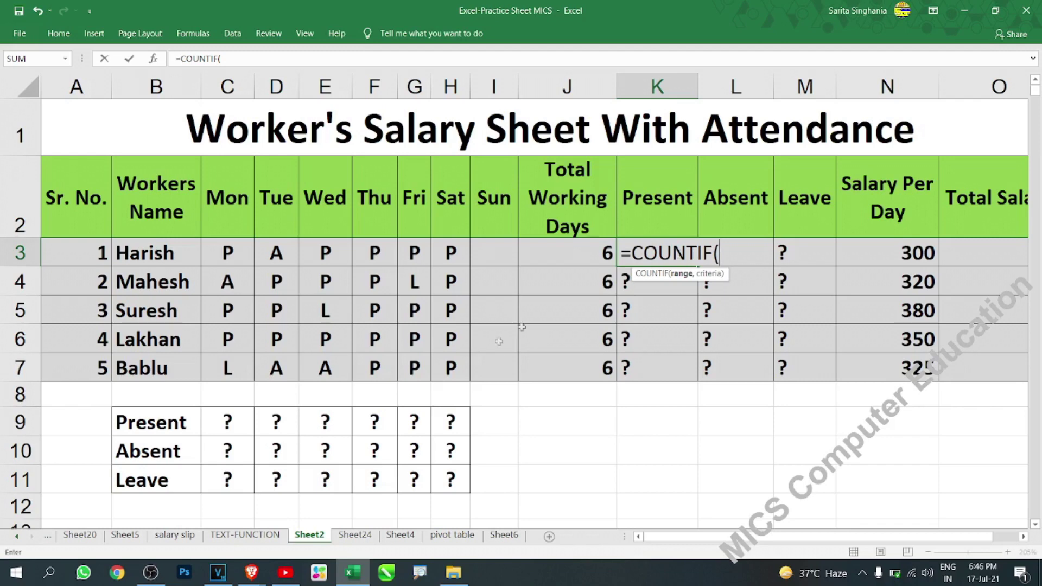
pyautogui.moveTo(224, 253); pyautogui.dragTo(449, 249)
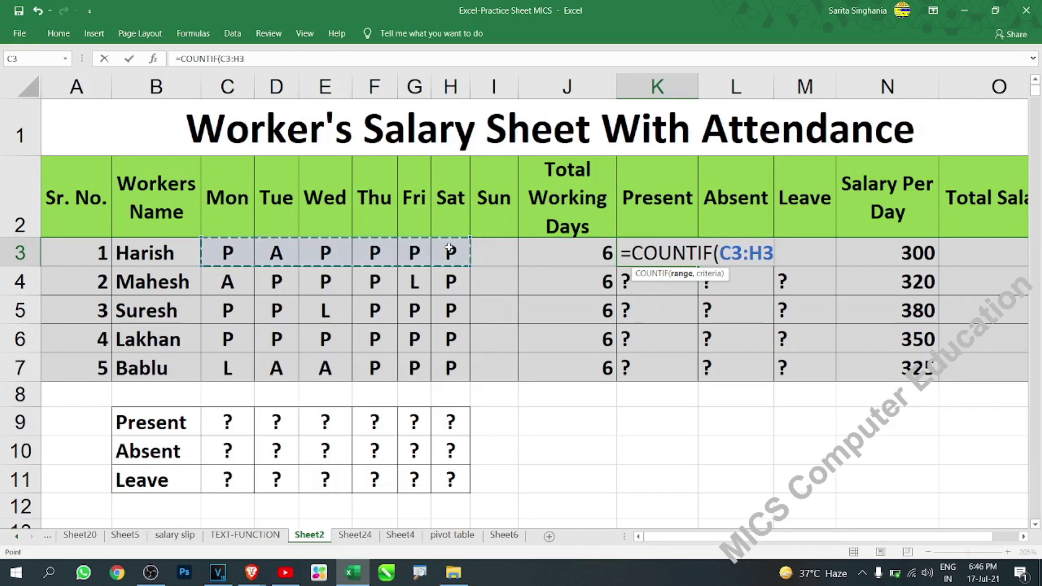
pyautogui.write(',')
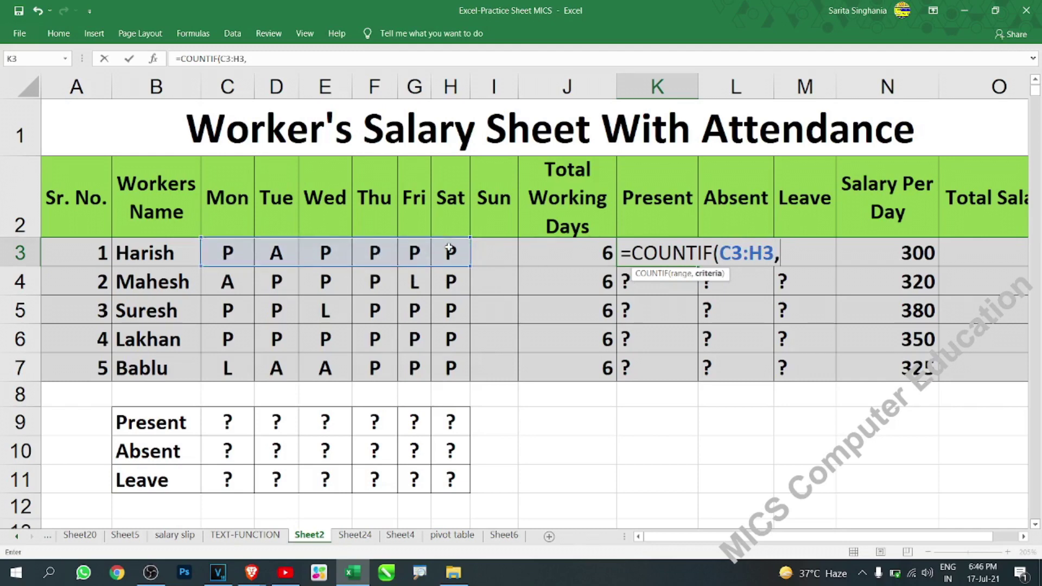
pyautogui.write('"=P")')
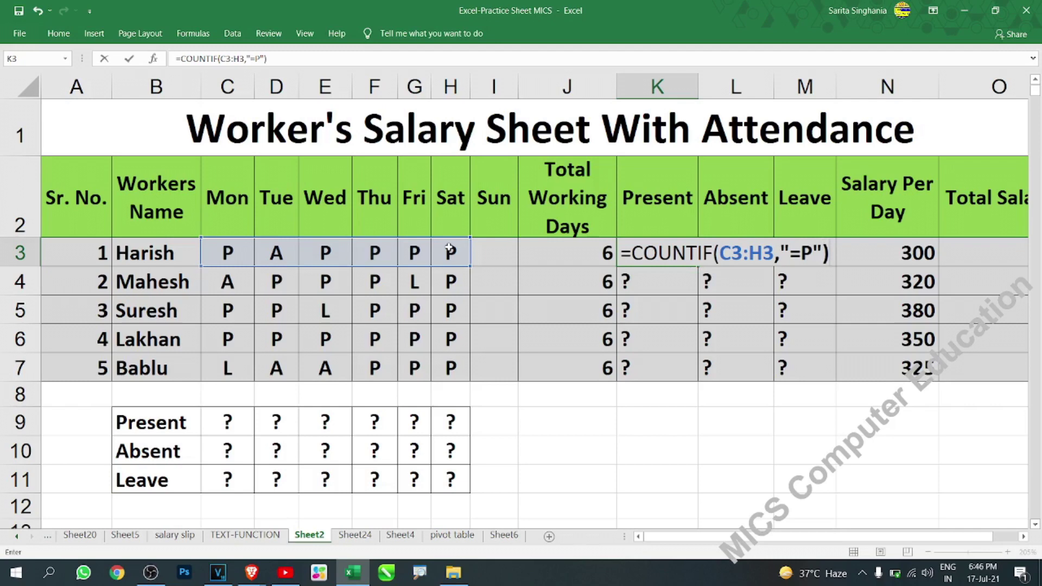
pyautogui.press('Left')
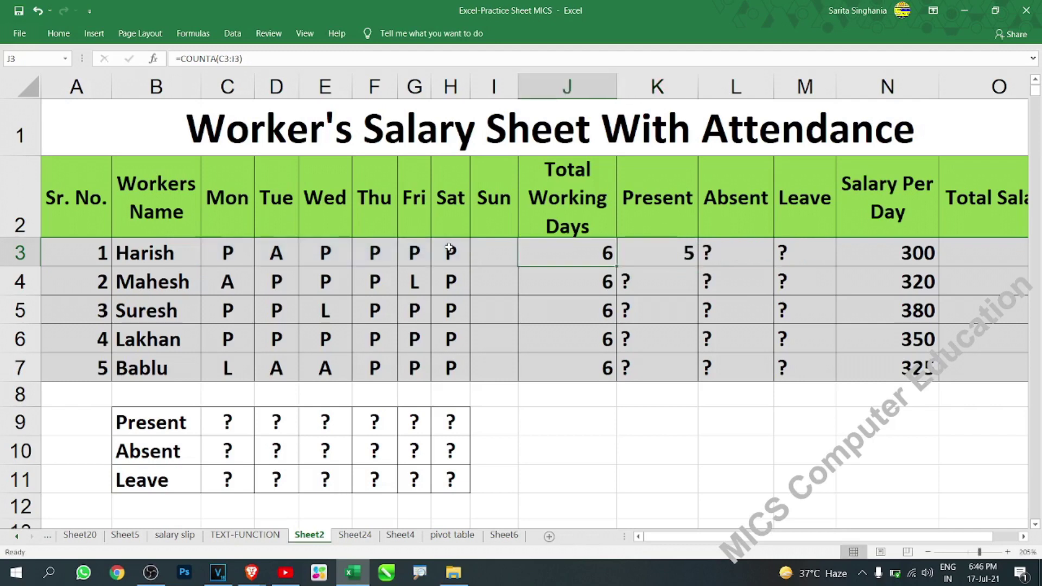
pyautogui.press('Right')
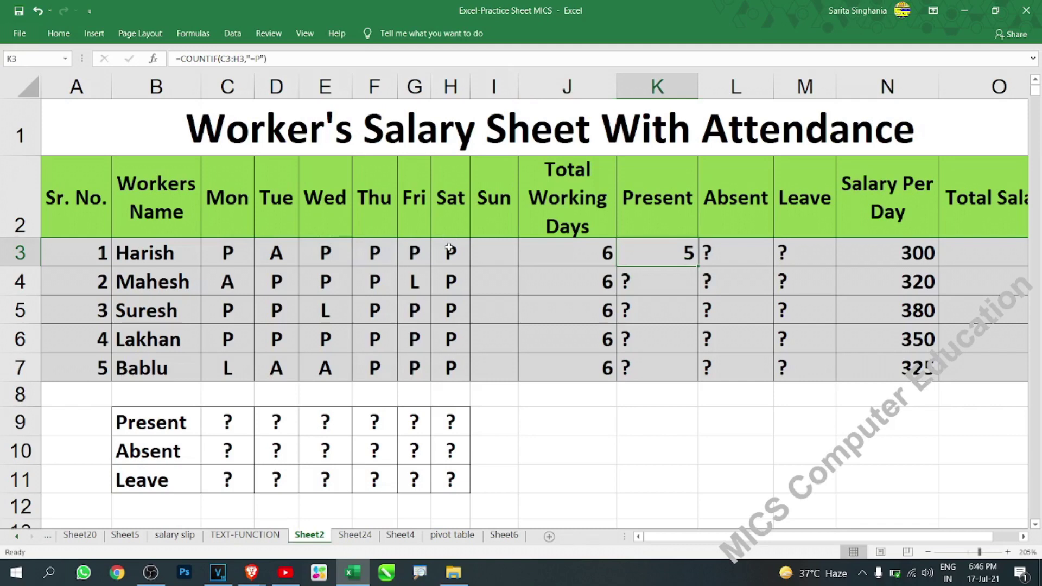
# Step: Simplify the COUNTIF criterion in K3 to "P" and fill the formula down to K7
pyautogui.press('F2')
pyautogui.click(804, 248)
pyautogui.press('BackSpace')
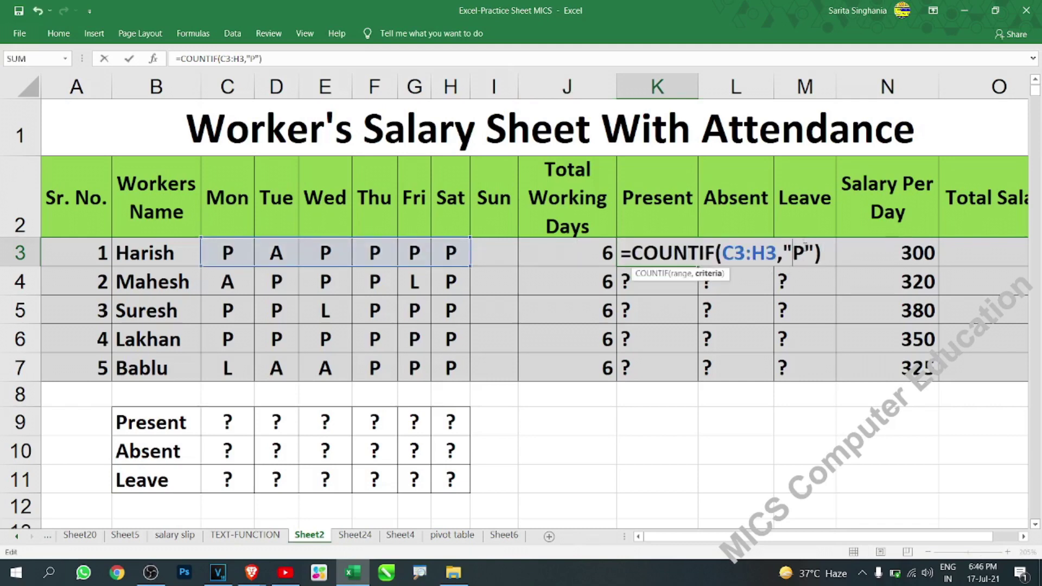
pyautogui.press('Return')
pyautogui.click(667, 251)
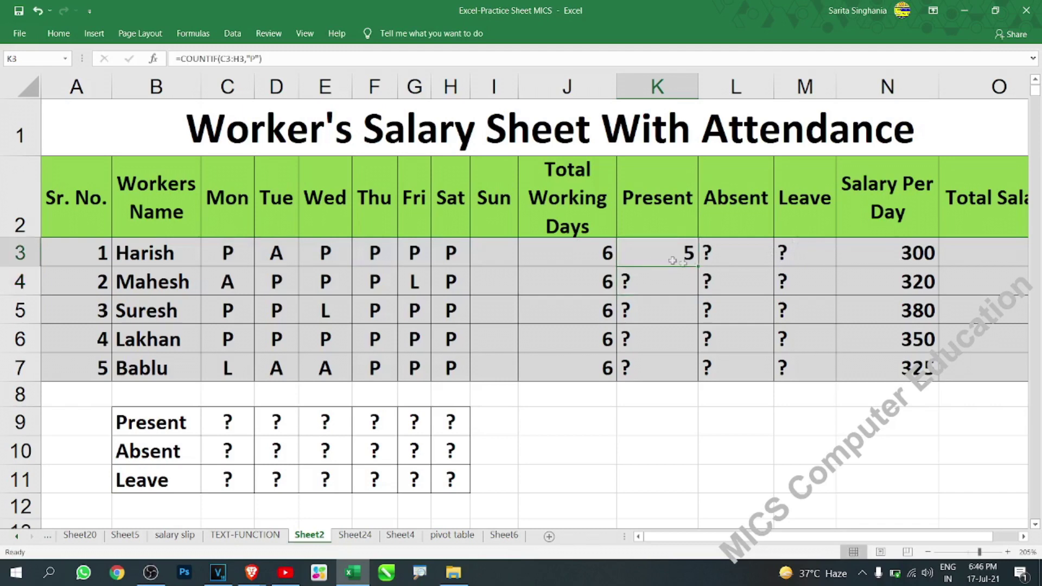
pyautogui.moveTo(699, 265); pyautogui.dragTo(699, 380)
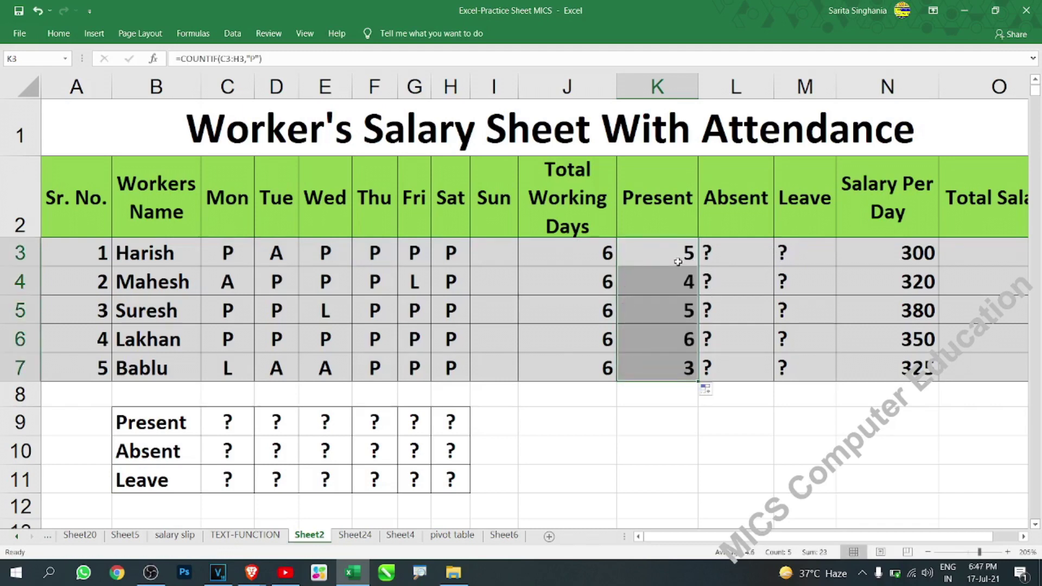
pyautogui.click(674, 341)
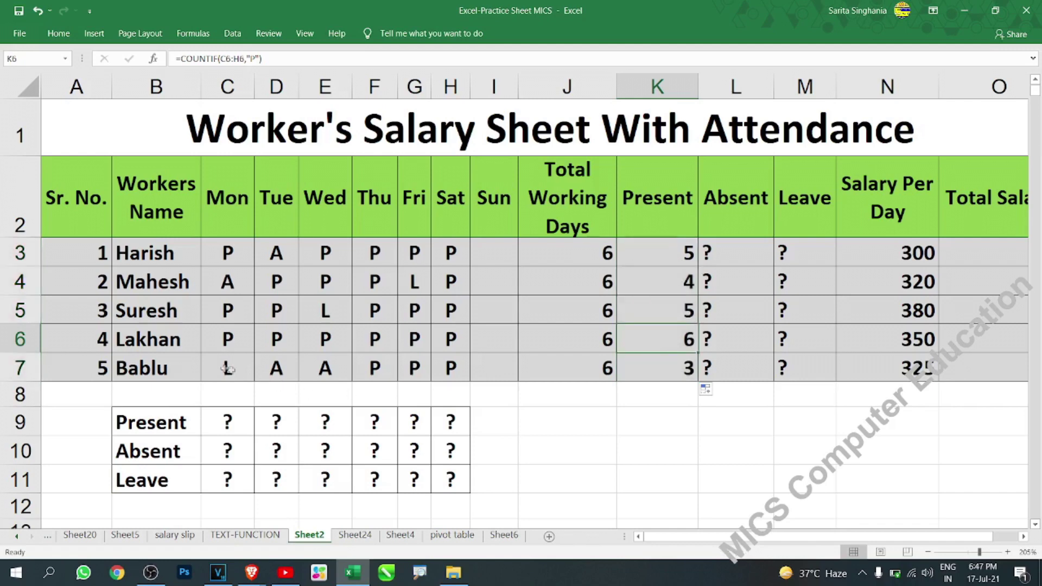
pyautogui.moveTo(227, 342); pyautogui.dragTo(440, 346)
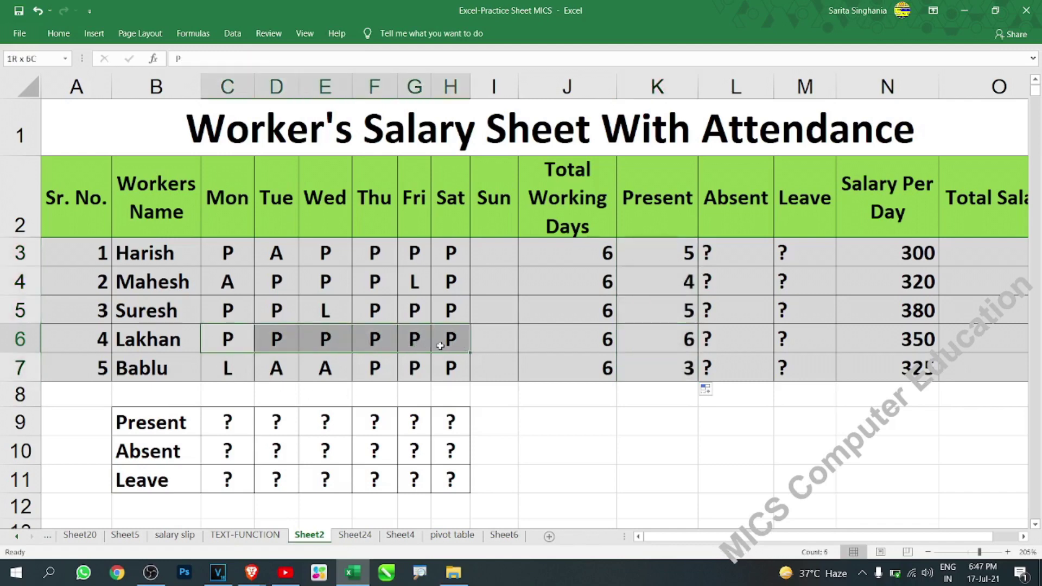
# Step: Enter =COUNTIF(C3:H3,"A") in L3 to count the first worker's absent days
pyautogui.click(728, 251)
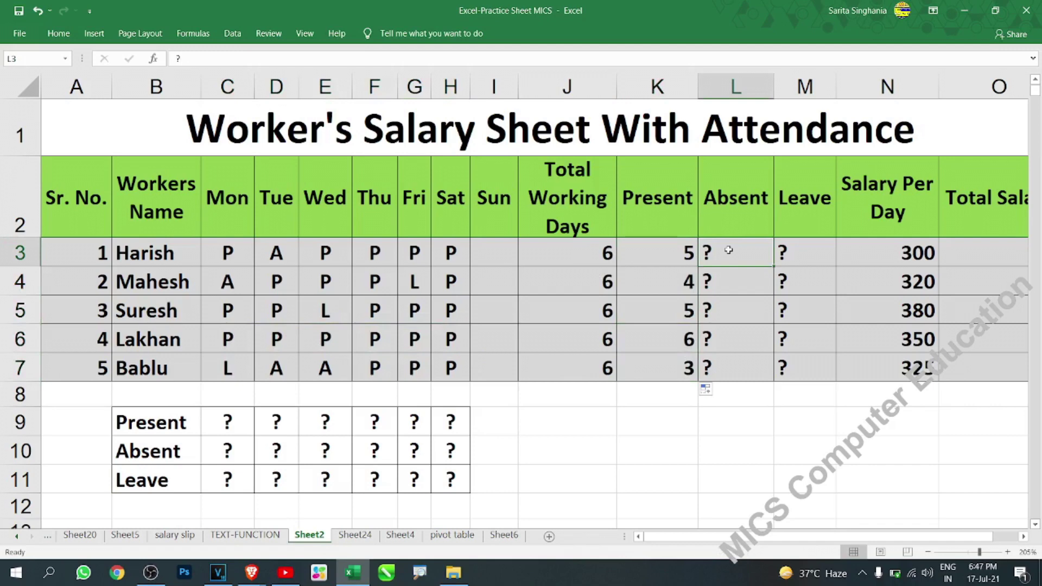
pyautogui.write('=cou')
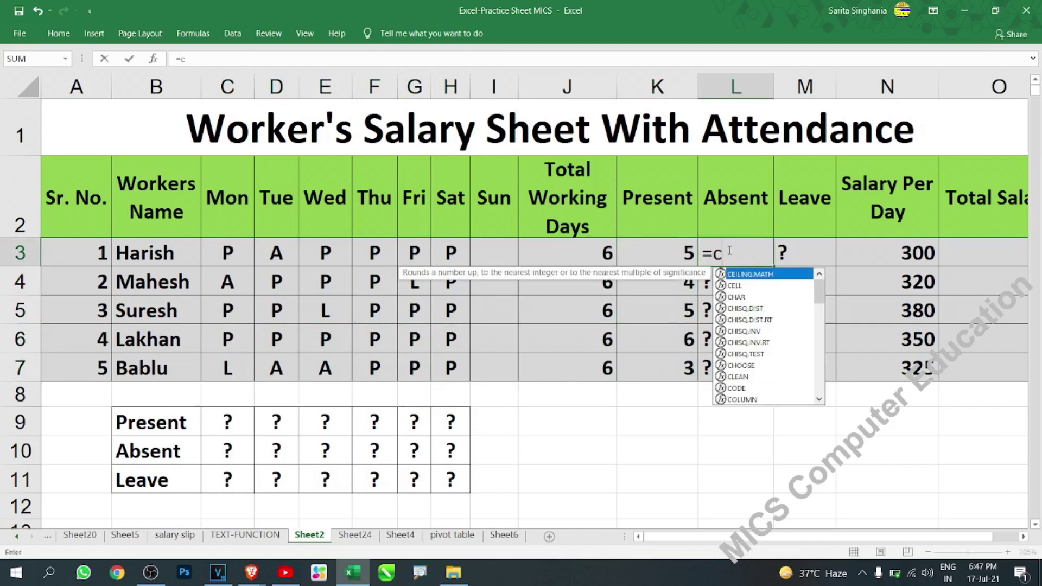
pyautogui.press('Down')
pyautogui.press('Down')
pyautogui.press('Down')
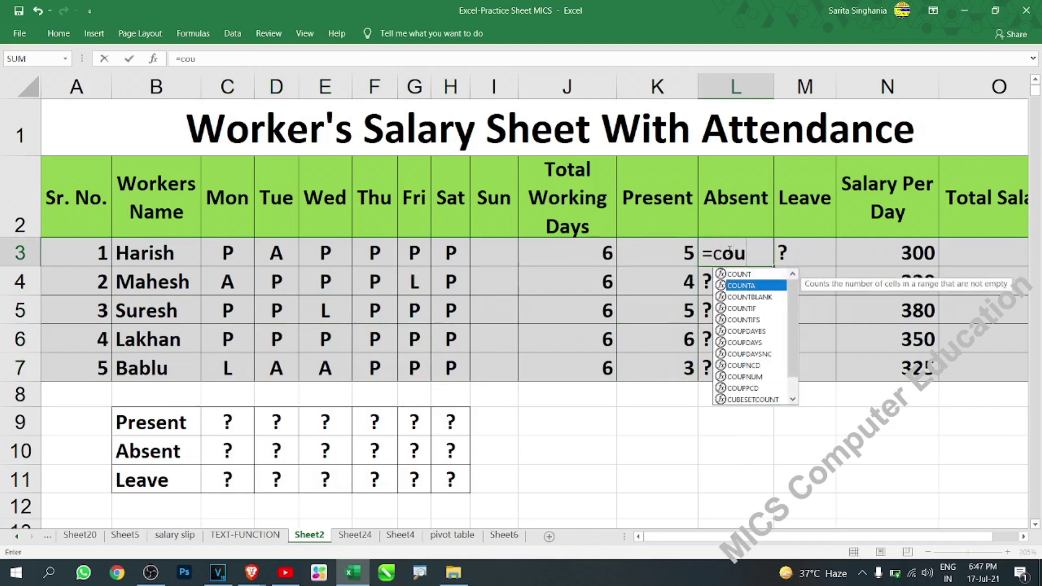
pyautogui.press('Tab')
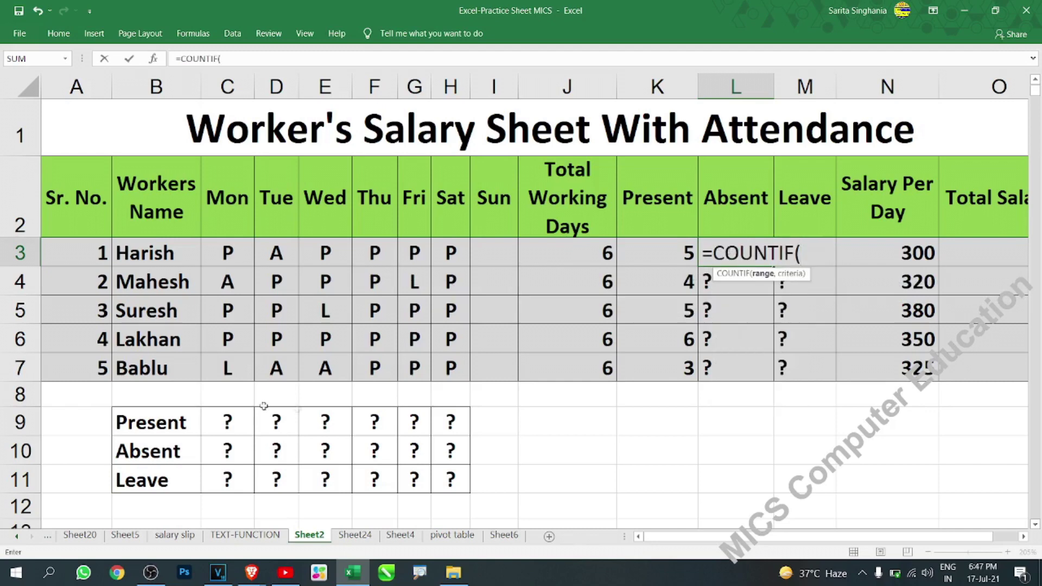
pyautogui.moveTo(217, 264); pyautogui.dragTo(458, 262)
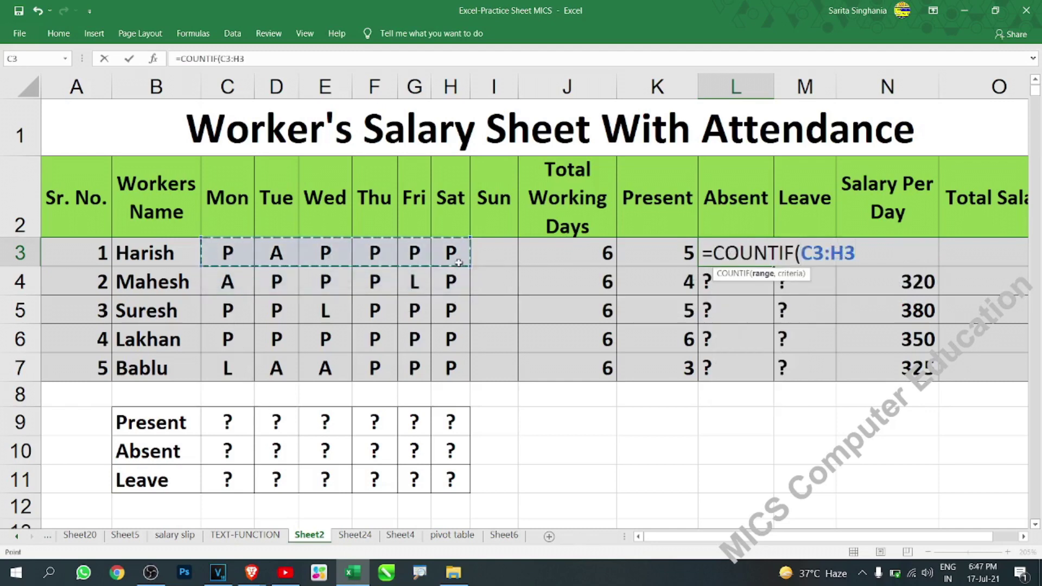
pyautogui.write(',"')
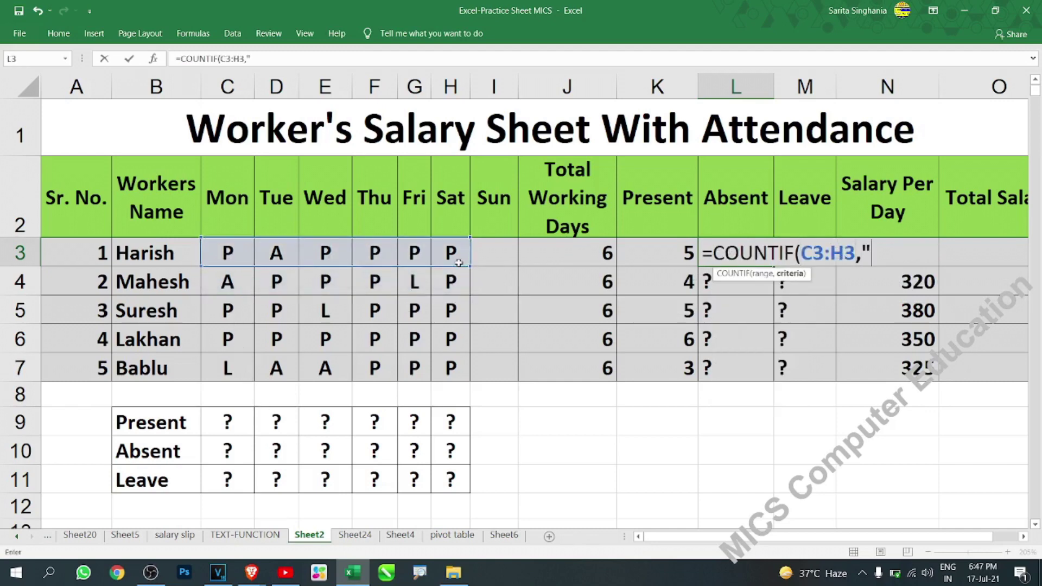
pyautogui.write('A"')
pyautogui.press('Return')
# Step: Fill the Absent formula from L3 down to L7 and check the copied formula in L5
pyautogui.press('Up')
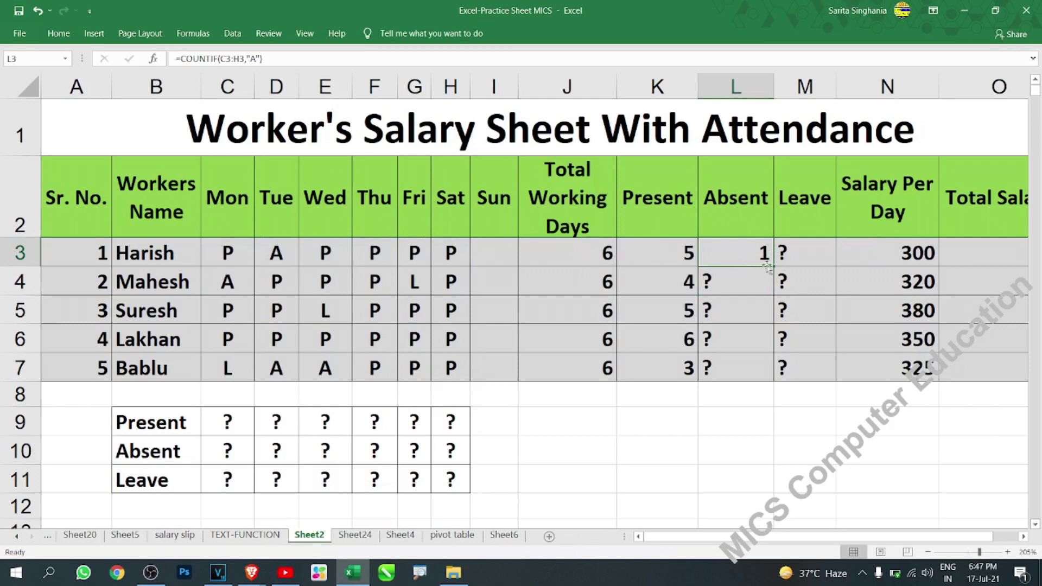
pyautogui.moveTo(771, 266); pyautogui.dragTo(768, 379)
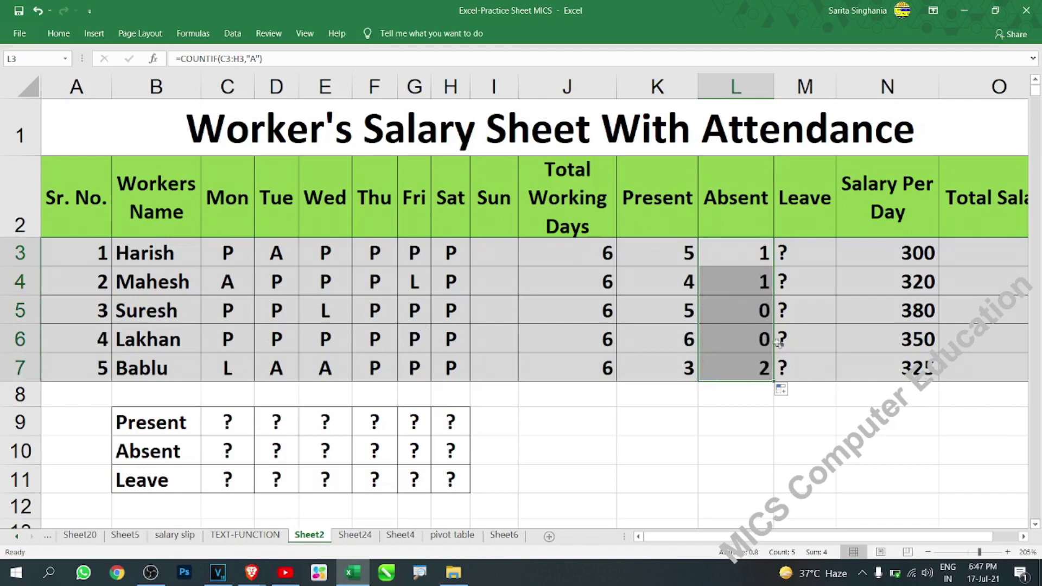
pyautogui.click(745, 314)
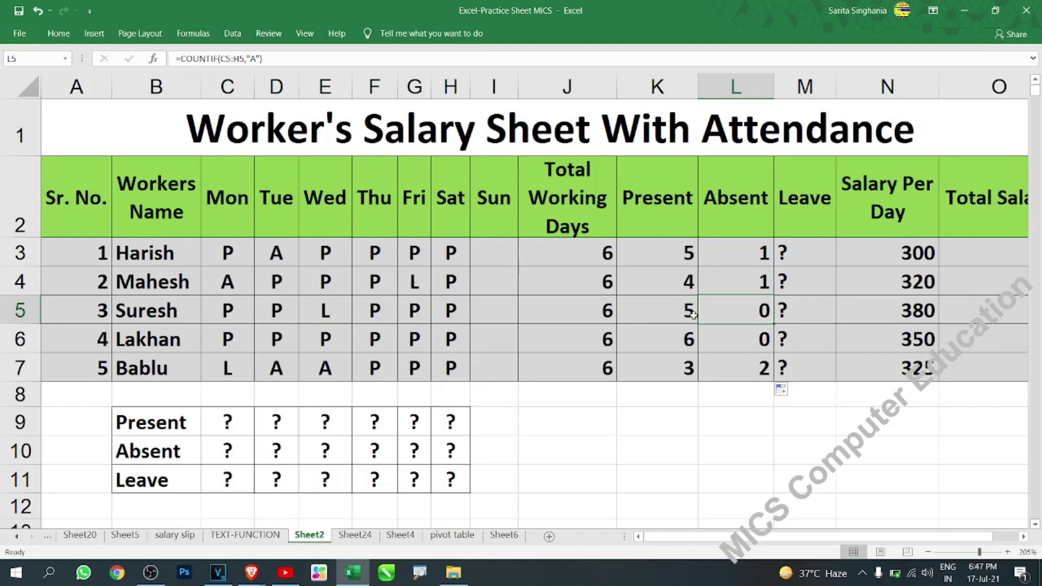
# Step: Enter =COUNTIF(C3:H3,"L") in M3 to count the first worker's leave days
pyautogui.click(790, 253)
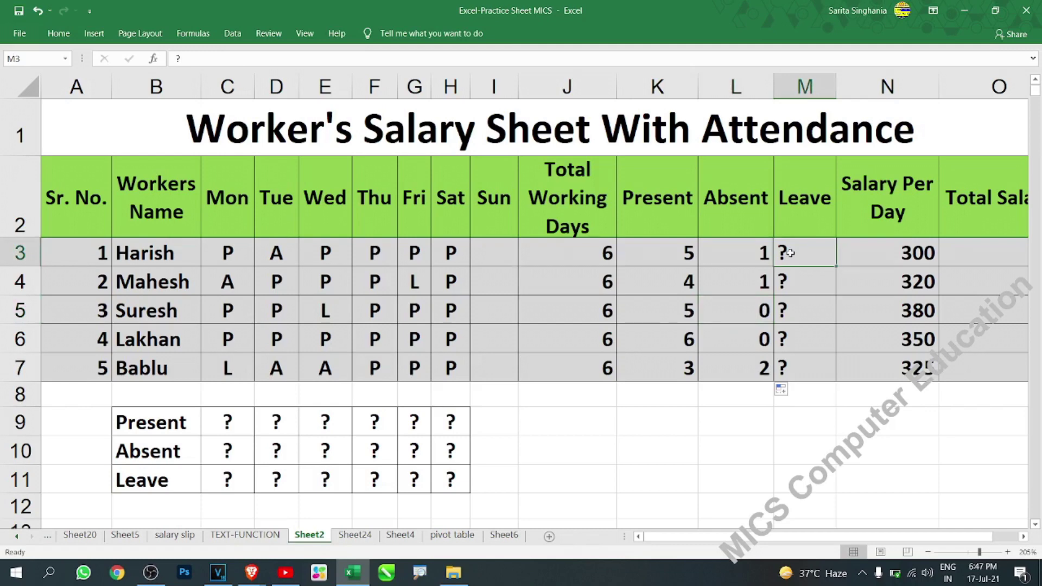
pyautogui.write('=')
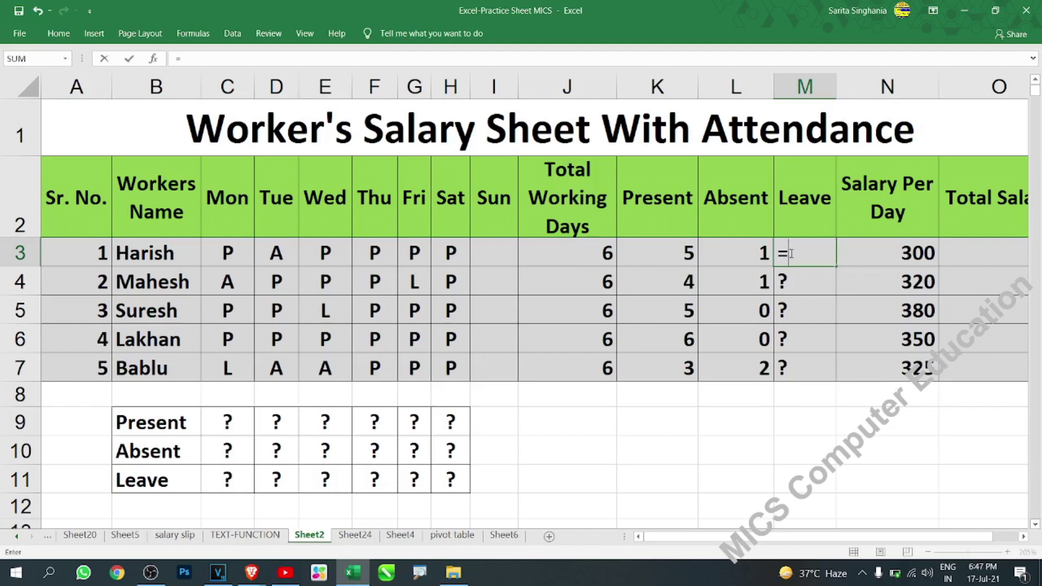
pyautogui.write('coun')
pyautogui.press('Down')
pyautogui.press('Down')
pyautogui.press('Down')
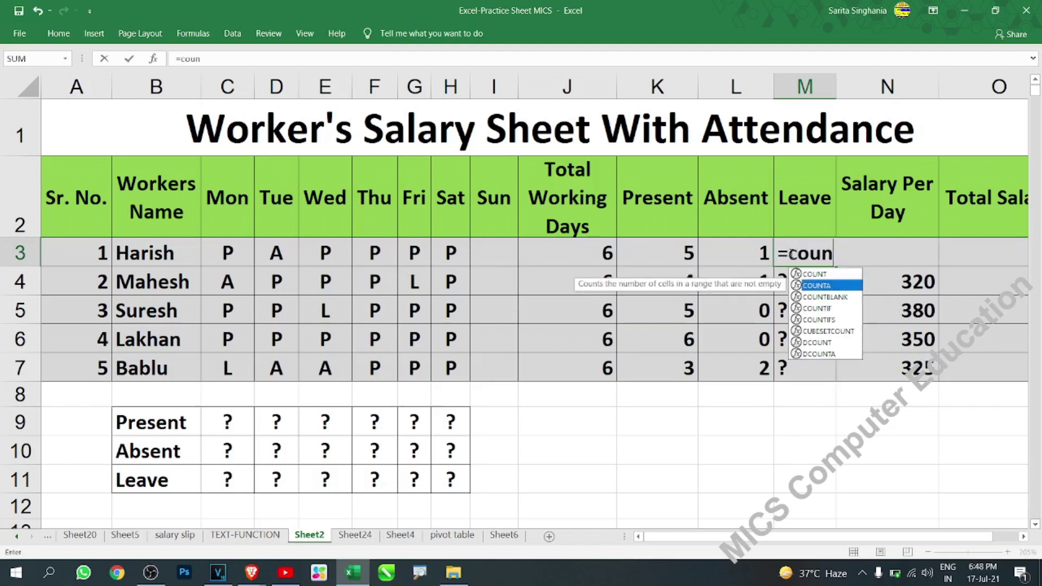
pyautogui.press('Tab')
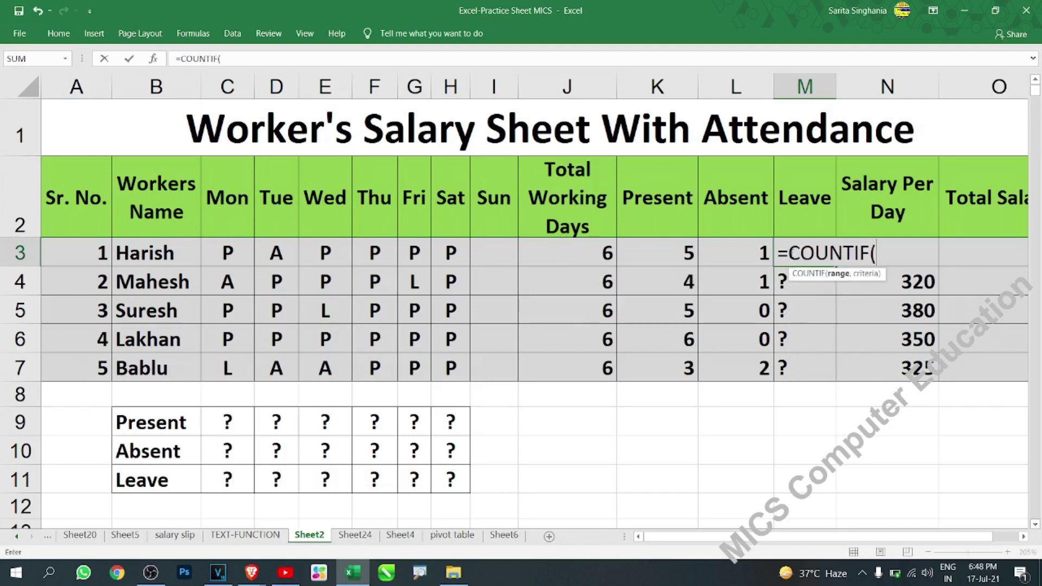
pyautogui.click(225, 250)
pyautogui.moveTo(224, 250); pyautogui.dragTo(448, 250)
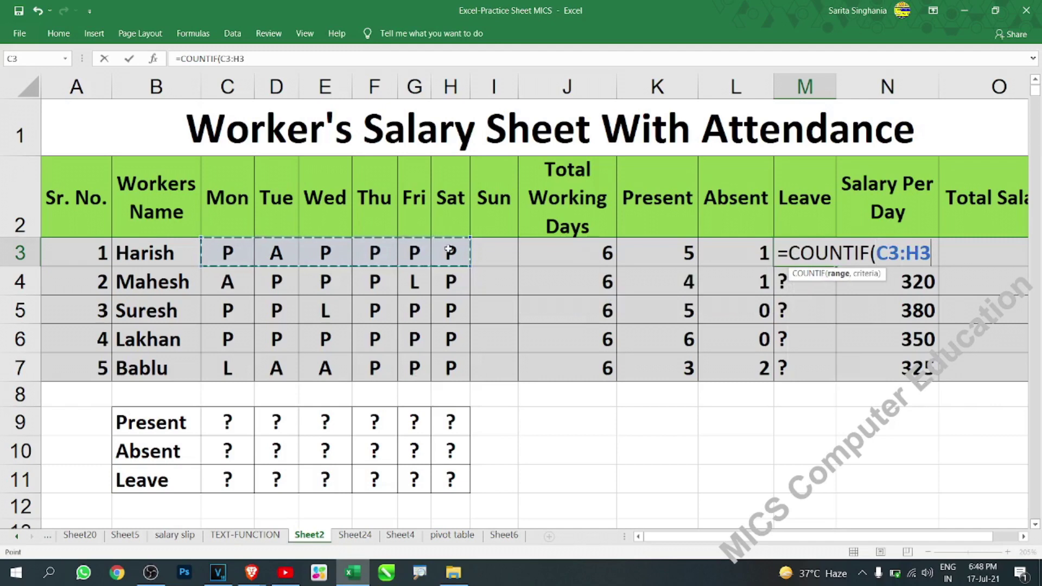
pyautogui.write(',"L")')
pyautogui.press('Return')
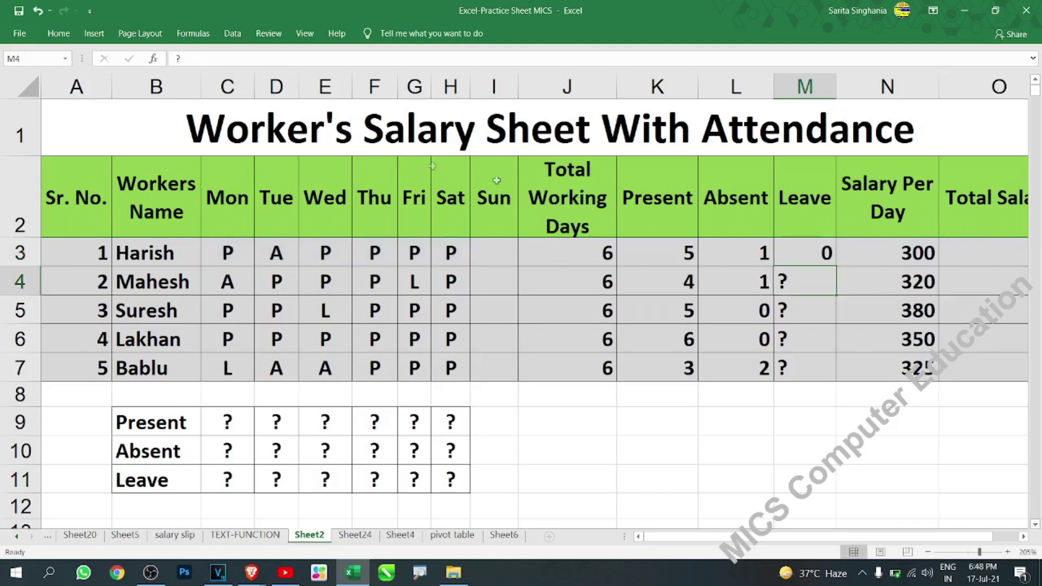
# Step: Fill the Leave formula from M3 down to M7 and check the copied formulas in M4 and M5
pyautogui.click(817, 253)
pyautogui.moveTo(836, 267); pyautogui.dragTo(824, 373)
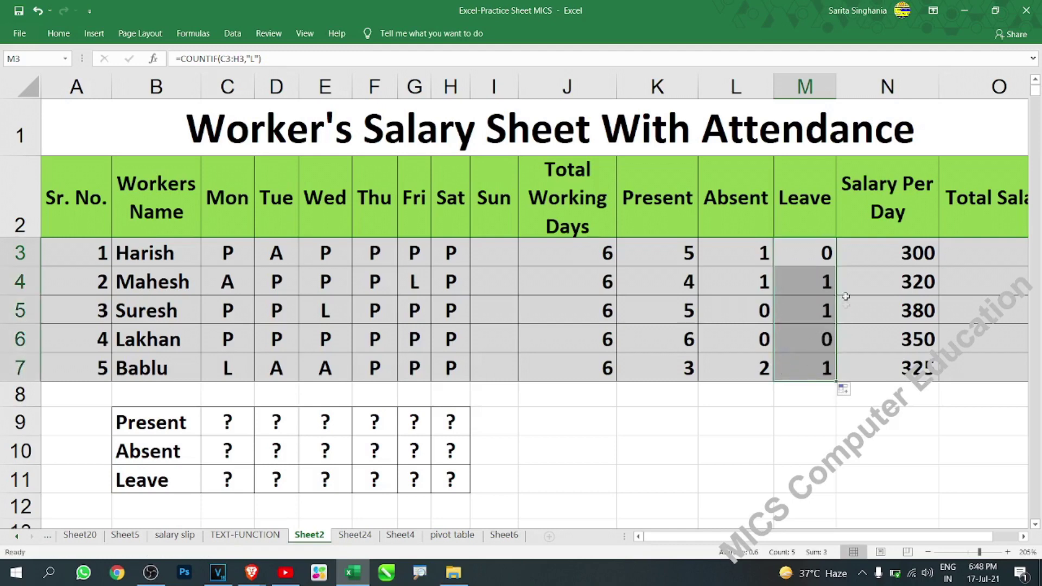
pyautogui.click(965, 255)
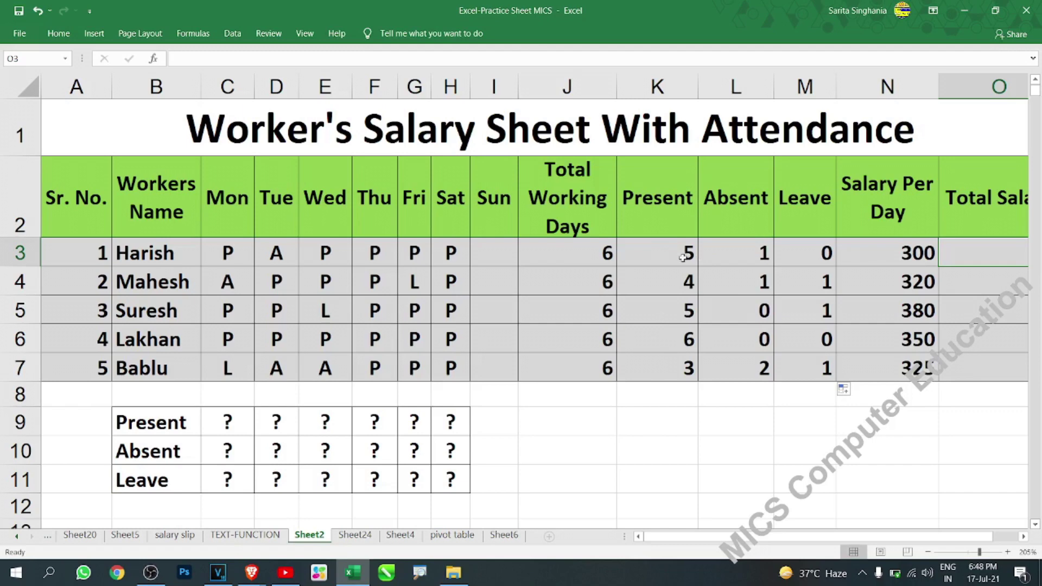
pyautogui.click(810, 284)
pyautogui.click(811, 314)
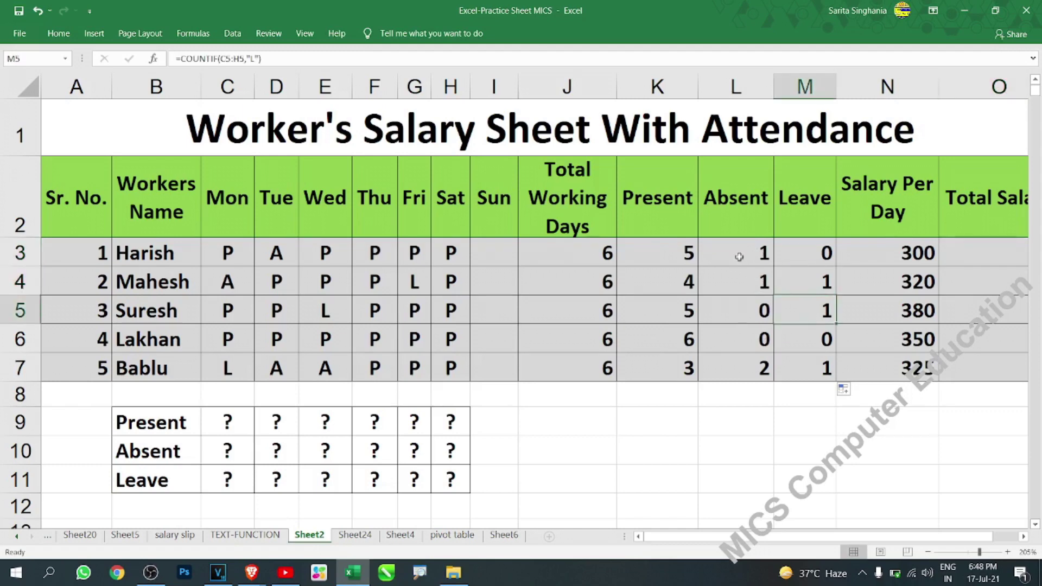
# Step: Enter =K3*N3 in O3 to multiply the first worker's present days by the salary per day
pyautogui.moveTo(674, 263); pyautogui.dragTo(678, 358)
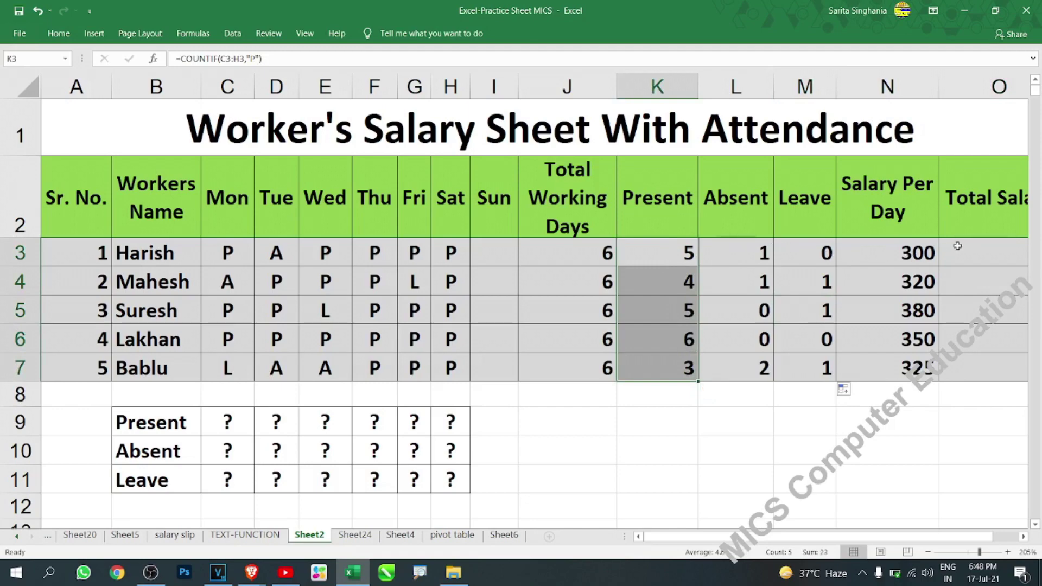
pyautogui.click(958, 247)
pyautogui.write('=')
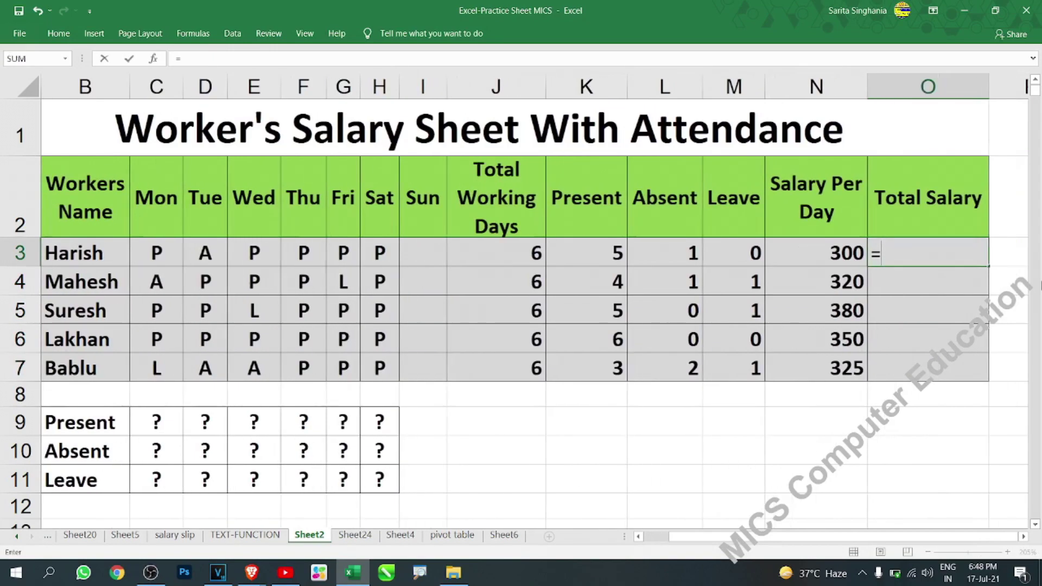
pyautogui.click(597, 253)
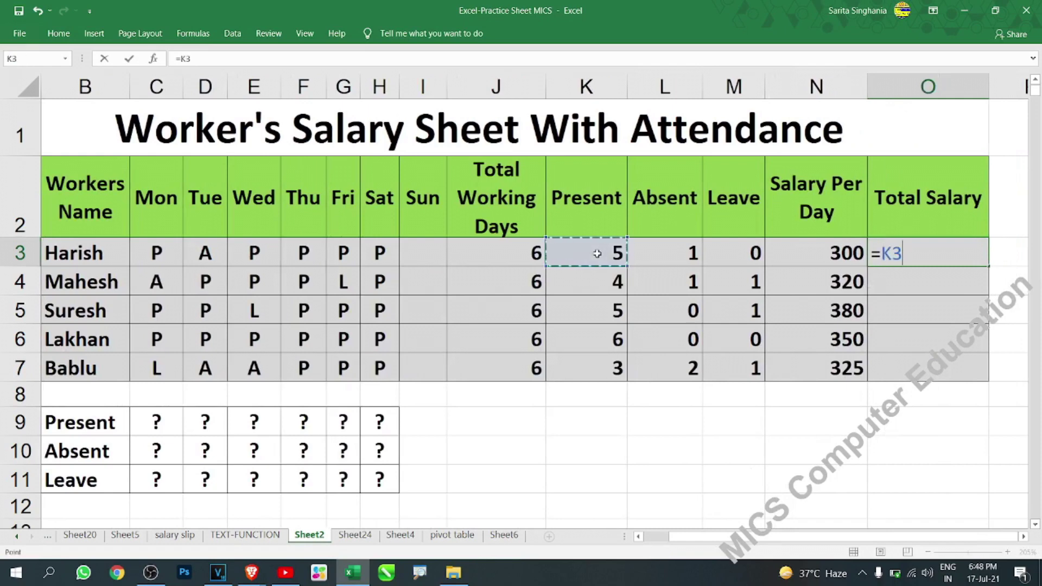
pyautogui.write('*')
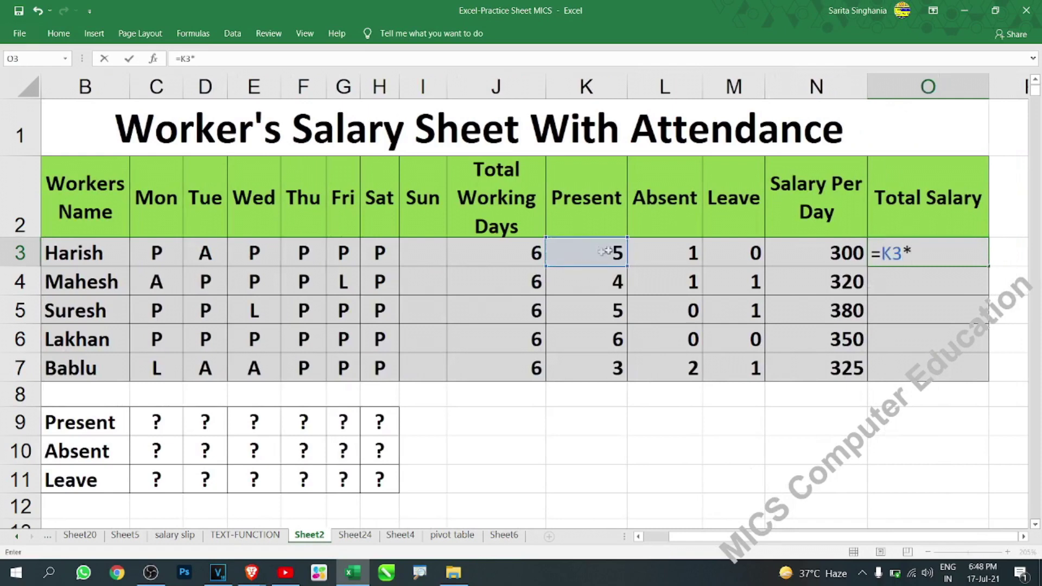
pyautogui.click(829, 253)
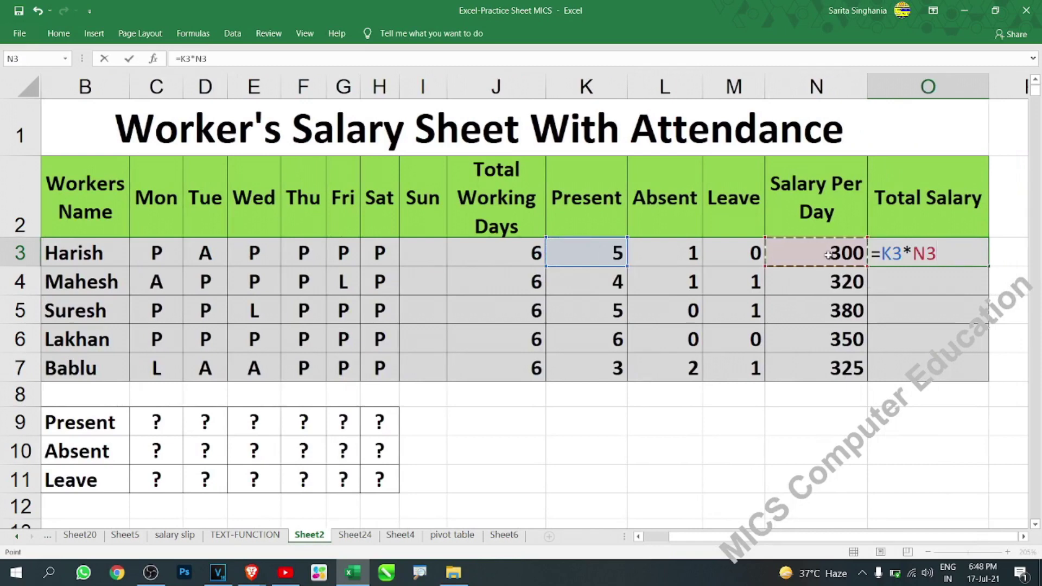
pyautogui.press('Return')
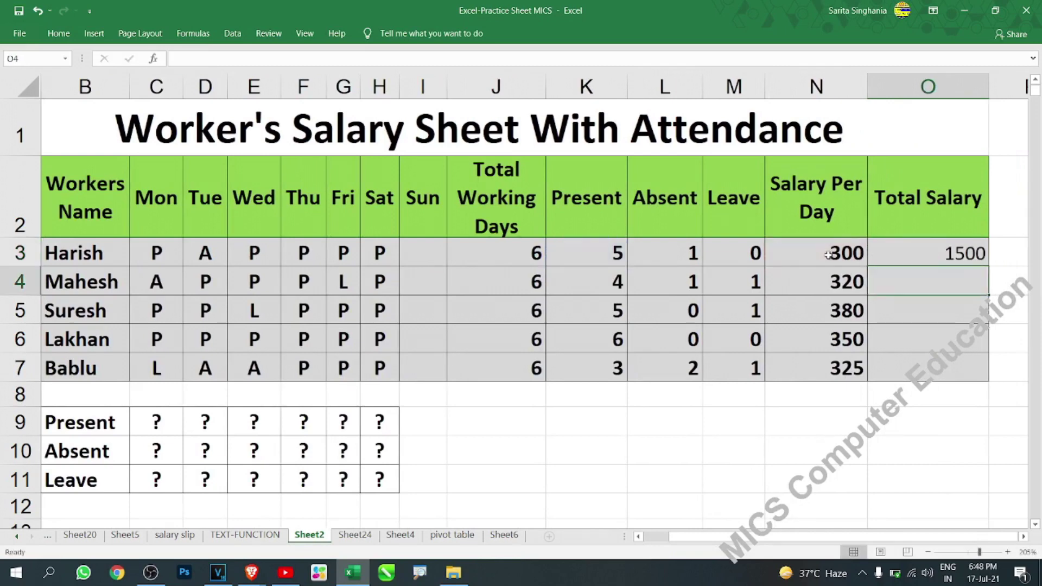
# Step: Fill the Total Salary formula from O3 down to O7
pyautogui.click(955, 254)
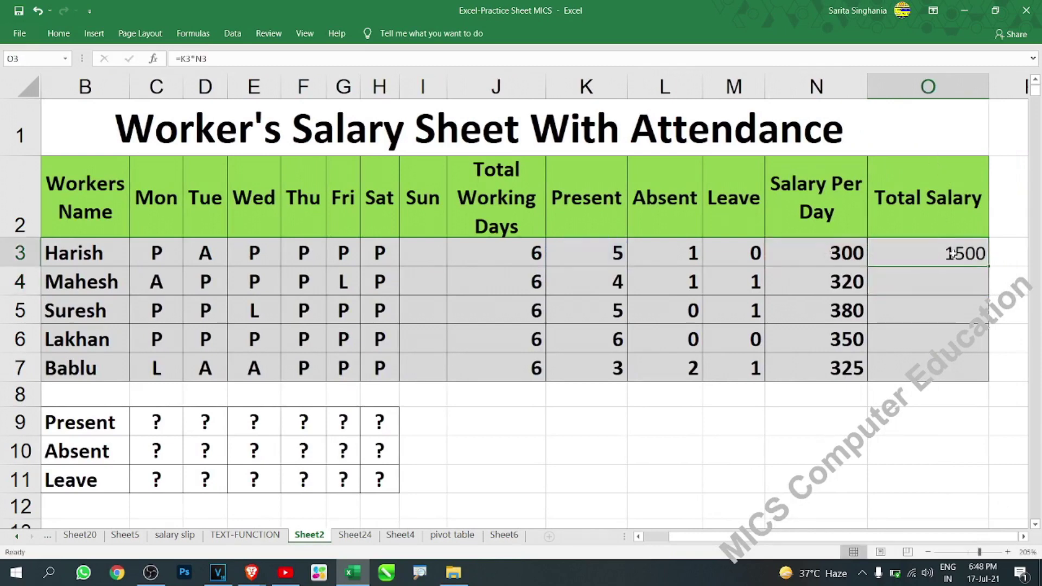
pyautogui.moveTo(988, 266); pyautogui.dragTo(987, 380)
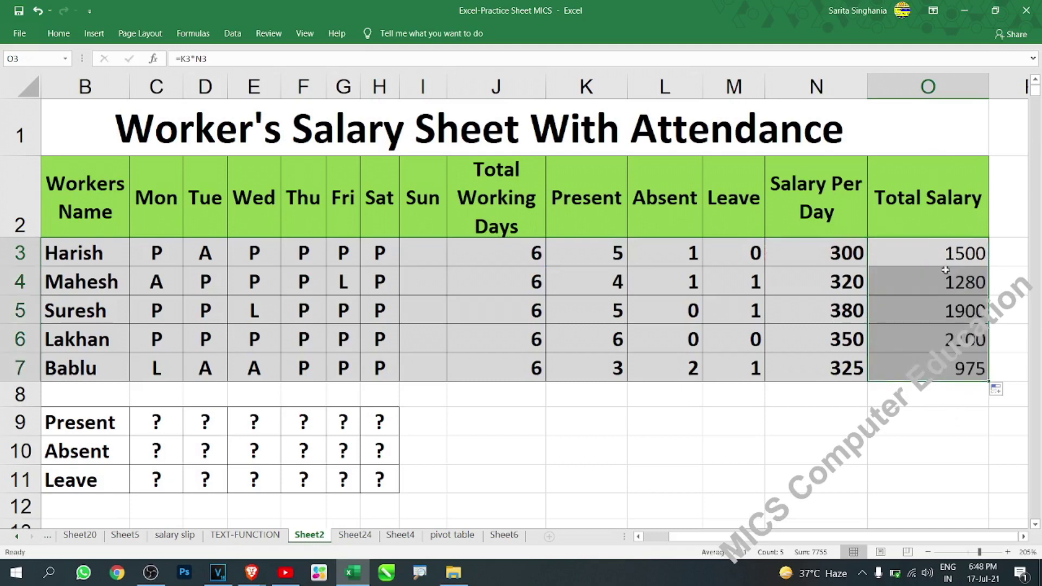
pyautogui.click(927, 399)
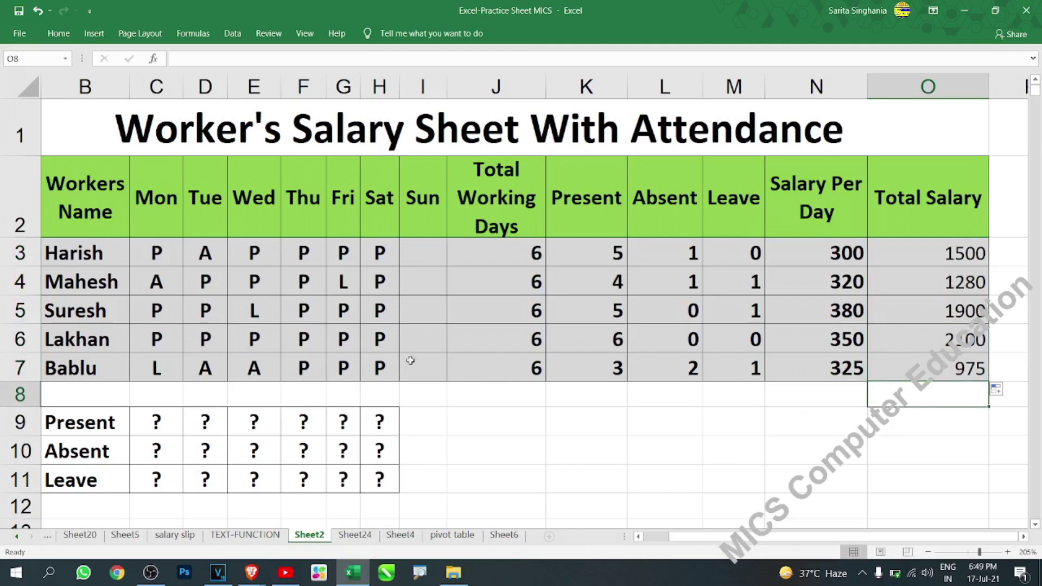
# Step: Look over the attendance columns and check the first worker's Total Salary formula in O3
pyautogui.click(431, 347)
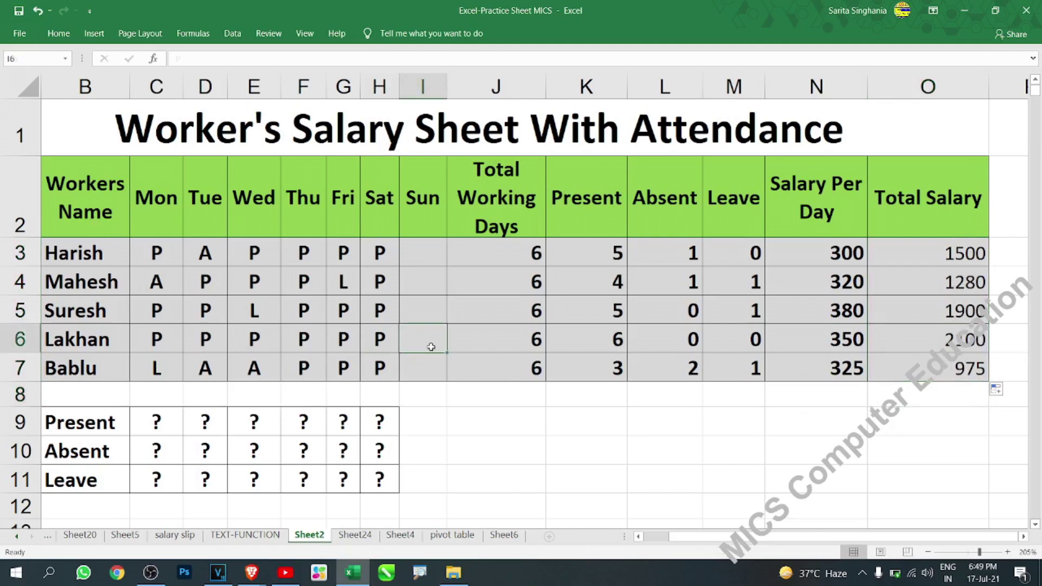
pyautogui.press('Left')
pyautogui.press('Left')
pyautogui.press('Left')
pyautogui.press('Left')
pyautogui.press('Left')
pyautogui.press('Left')
pyautogui.press('Left')
pyautogui.press('Left')
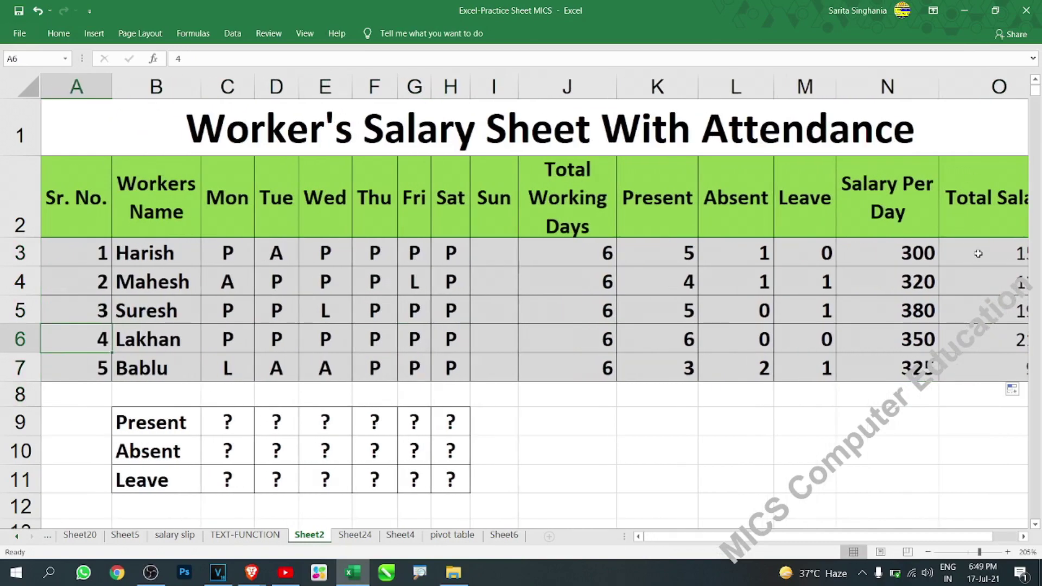
pyautogui.click(978, 253)
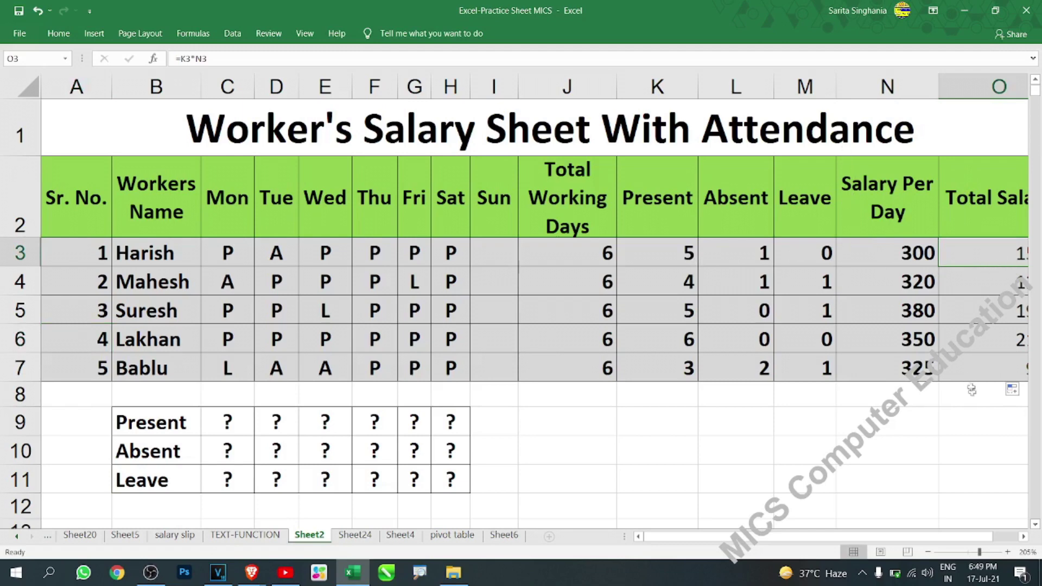
pyautogui.moveTo(959, 536); pyautogui.dragTo(1004, 544)
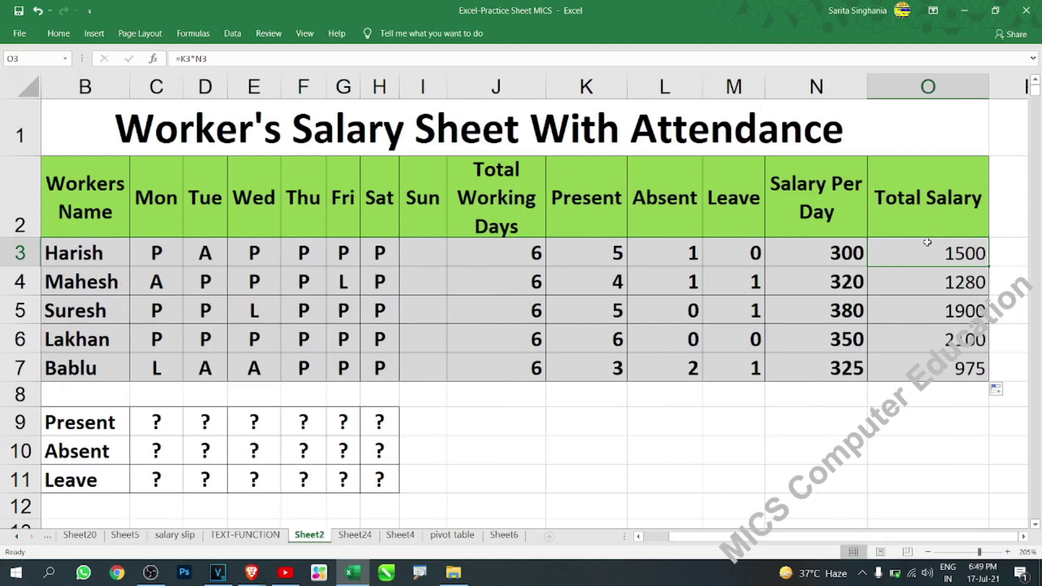
# Step: Try adding the leave days to the O4 salary formula as =K4+M4*N4 and undo the change
pyautogui.press('Return')
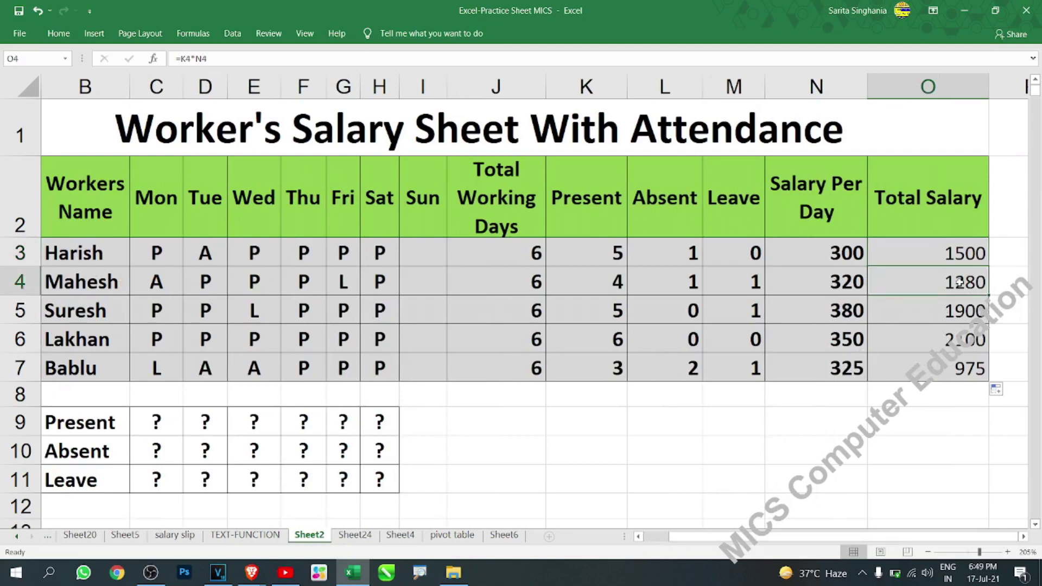
pyautogui.doubleClick(960, 282)
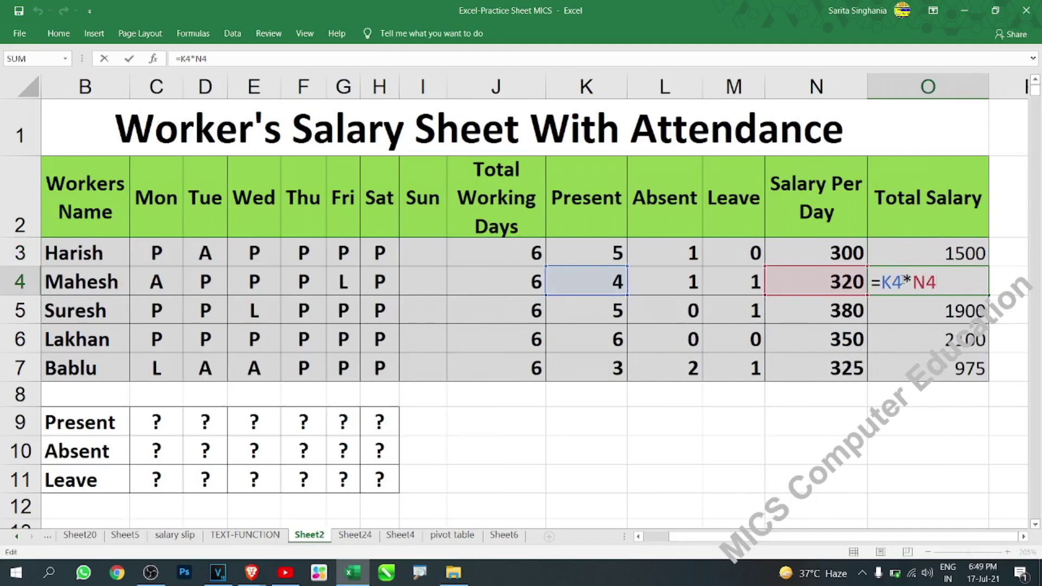
pyautogui.press('Left')
pyautogui.press('Left')
pyautogui.press('Left')
pyautogui.write('+')
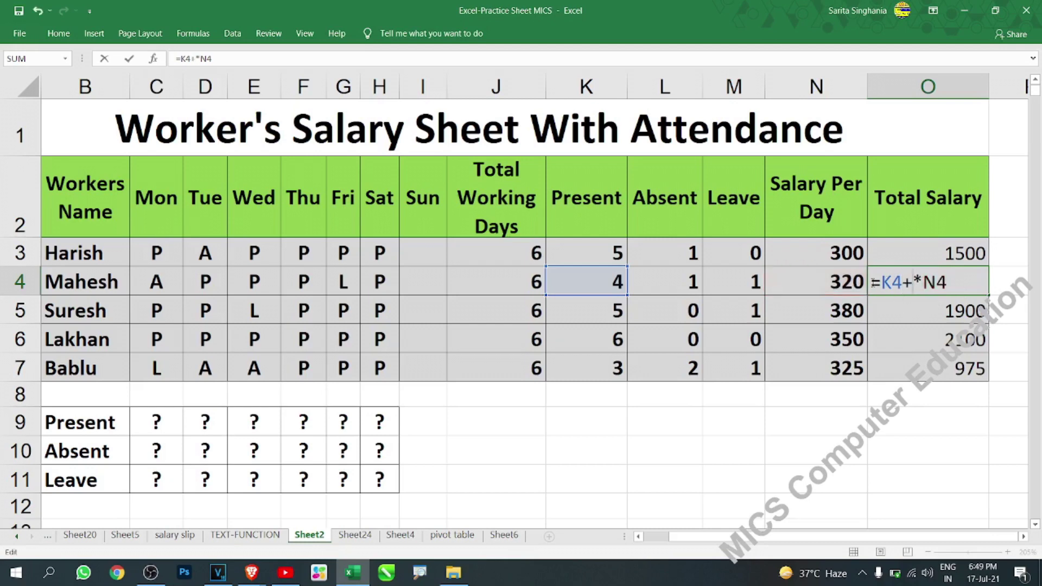
pyautogui.click(752, 282)
pyautogui.press('Return')
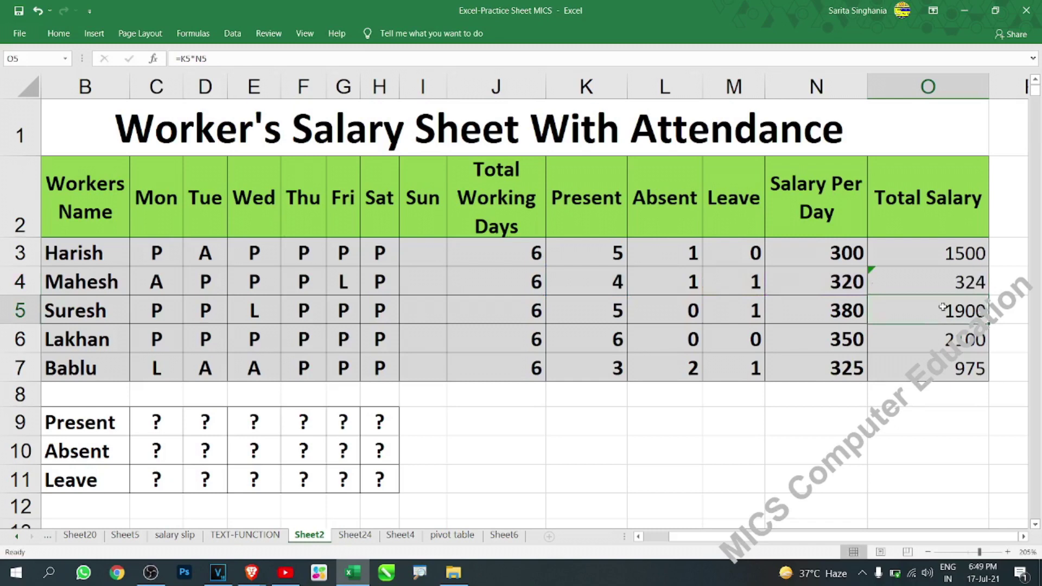
pyautogui.hotkey('ctrl', 'z')
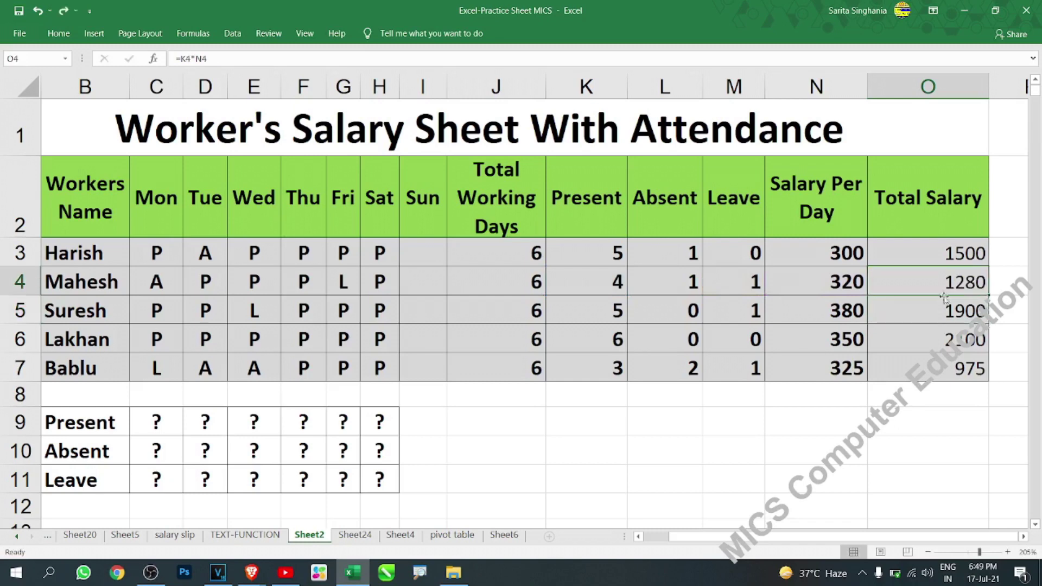
# Step: Edit the O4 formula to =(K4+M4)*N4 so the second worker's leave days are also paid
pyautogui.doubleClick(941, 282)
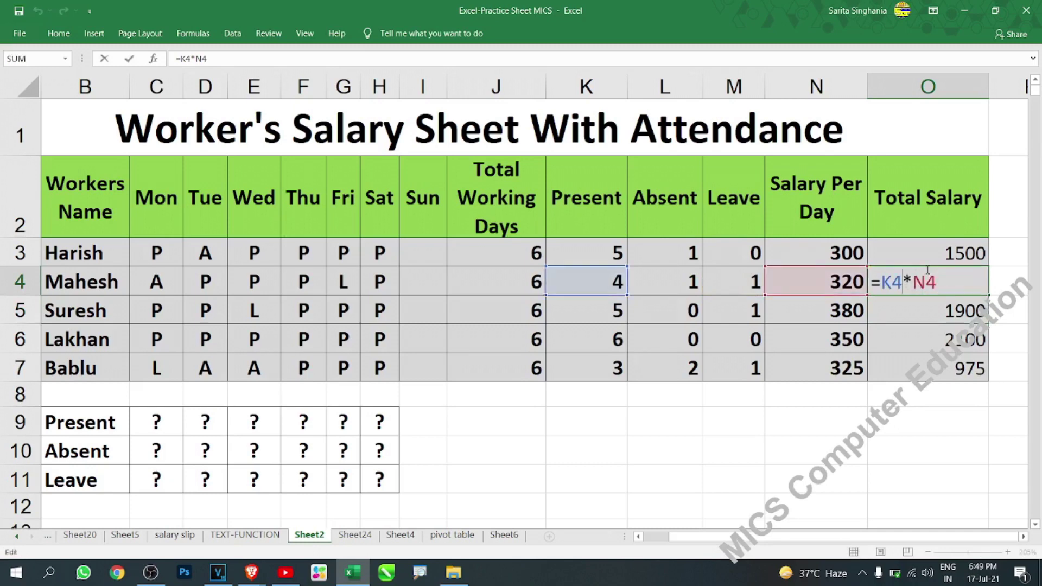
pyautogui.write('+')
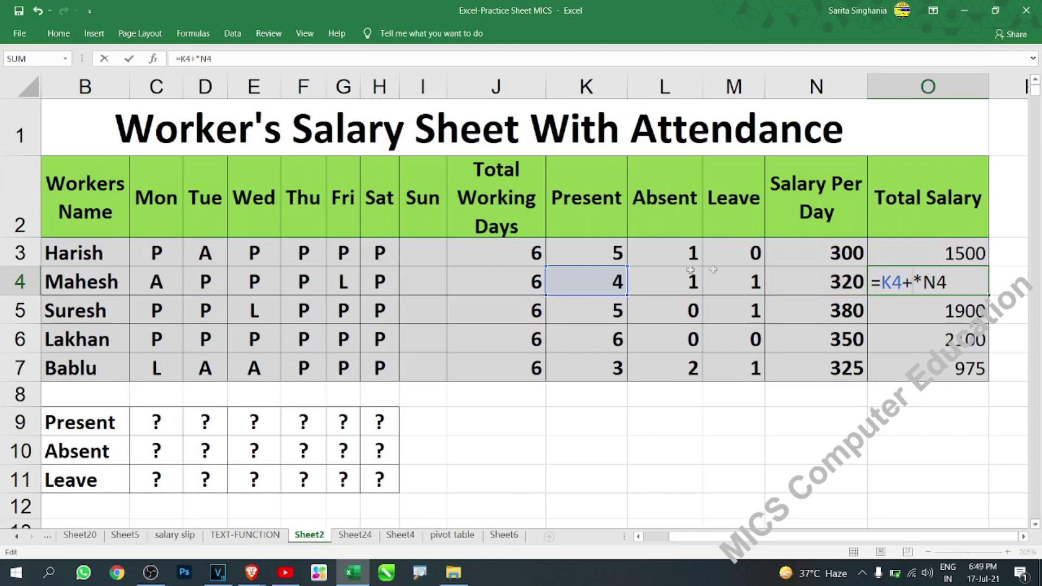
pyautogui.click(730, 273)
pyautogui.write(')')
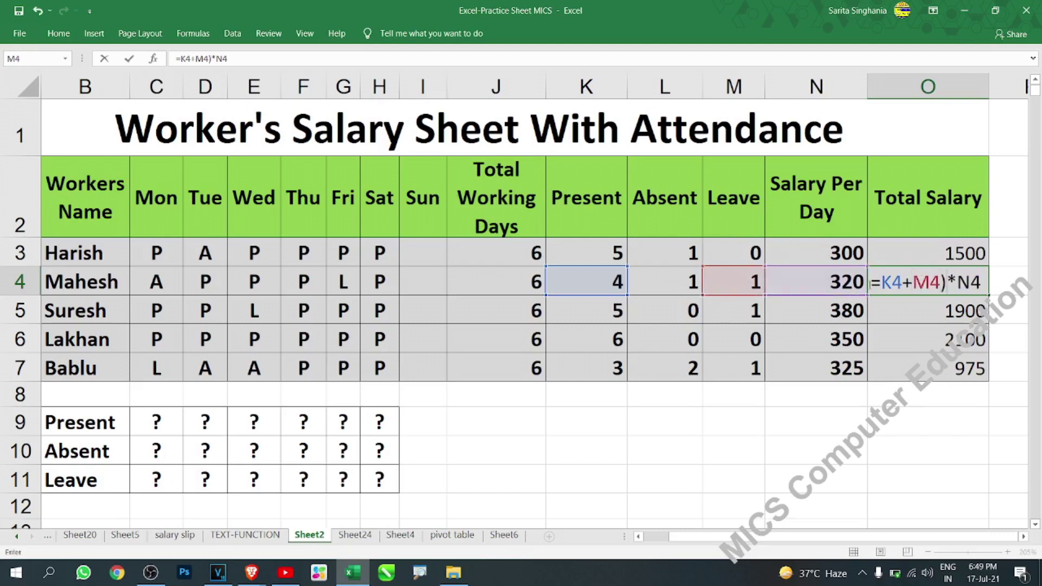
pyautogui.press('Return')
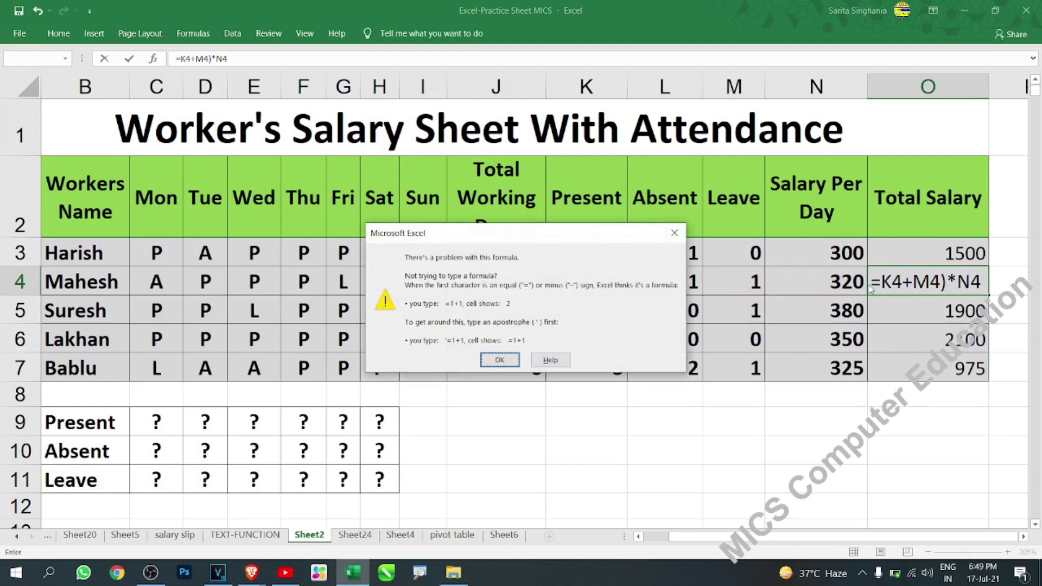
pyautogui.press('Return')
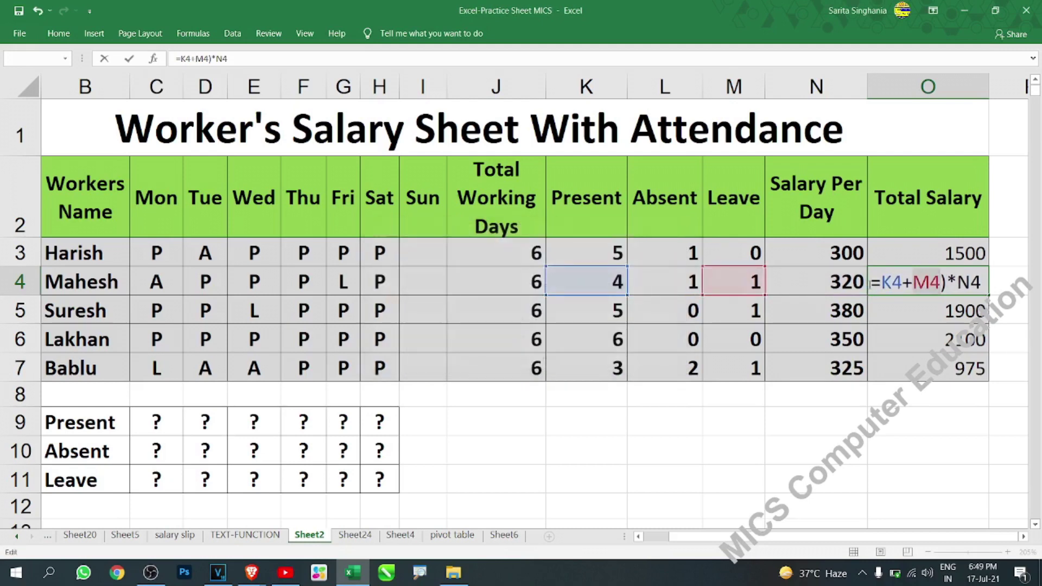
pyautogui.click(883, 283)
pyautogui.write('(')
pyautogui.press('Return')
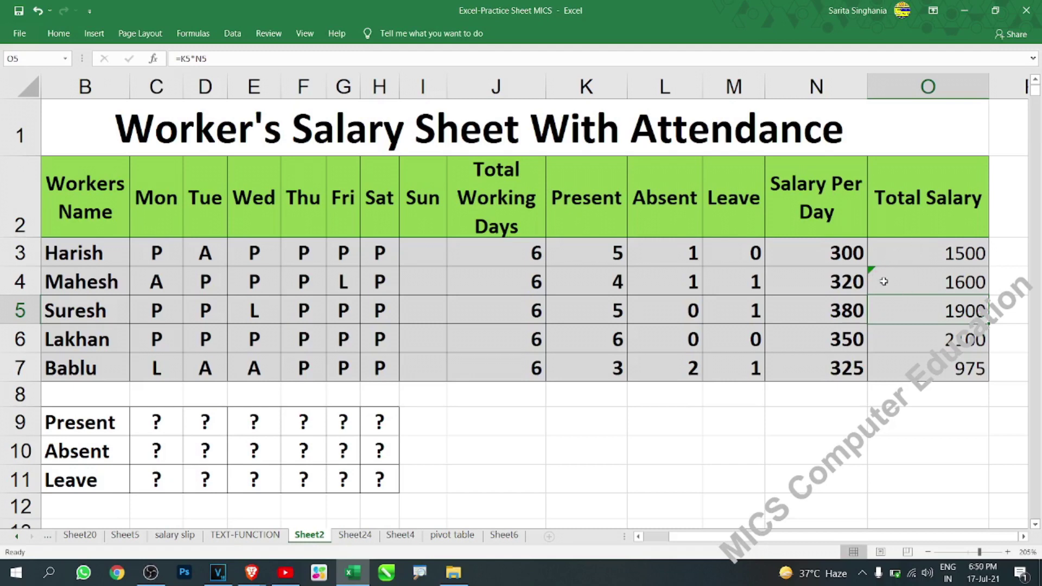
# Step: Refill the Total Salary column from O3 to O7 with the =K3*N3 formula, overwriting the edited O4
pyautogui.click(939, 249)
pyautogui.moveTo(987, 265); pyautogui.dragTo(982, 374)
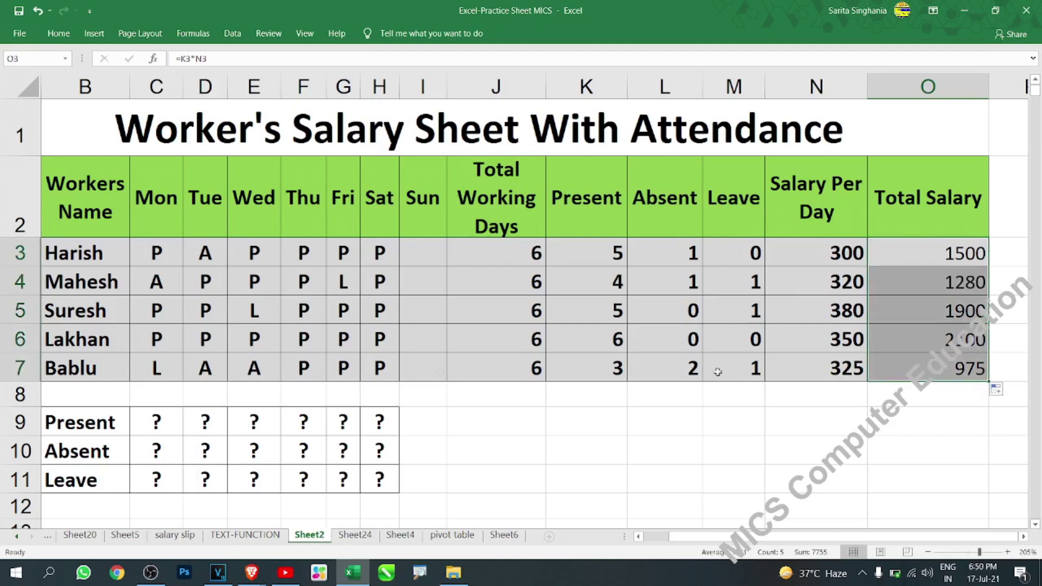
pyautogui.scroll(-1, 179, 360)
pyautogui.scroll(1, 205, 340)
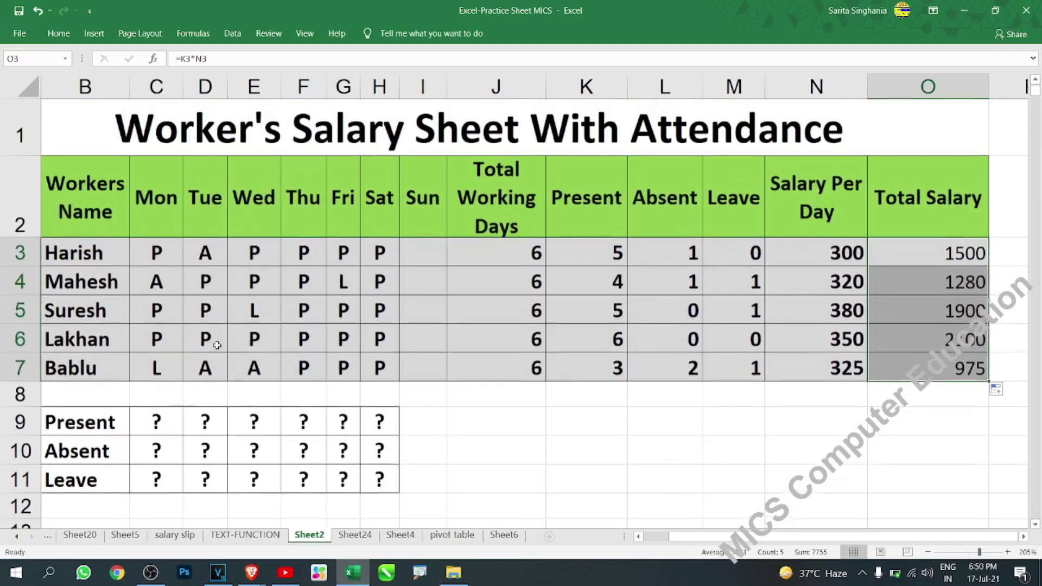
# Step: Enter =COUNTIF(C3:C7,"P") in C9 to count the workers present on Monday
pyautogui.click(156, 422)
pyautogui.click(205, 423)
pyautogui.click(255, 421)
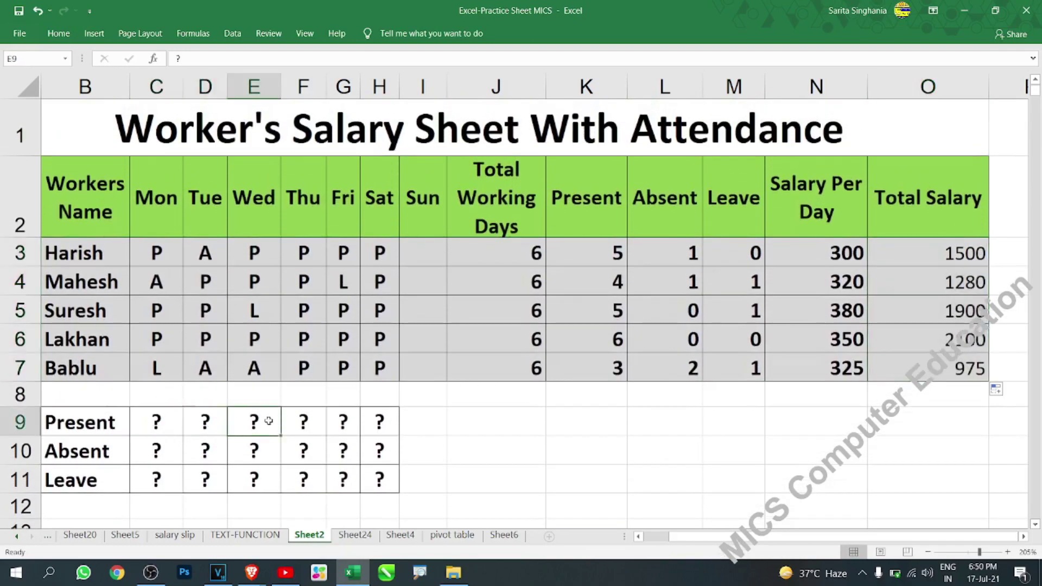
pyautogui.click(158, 423)
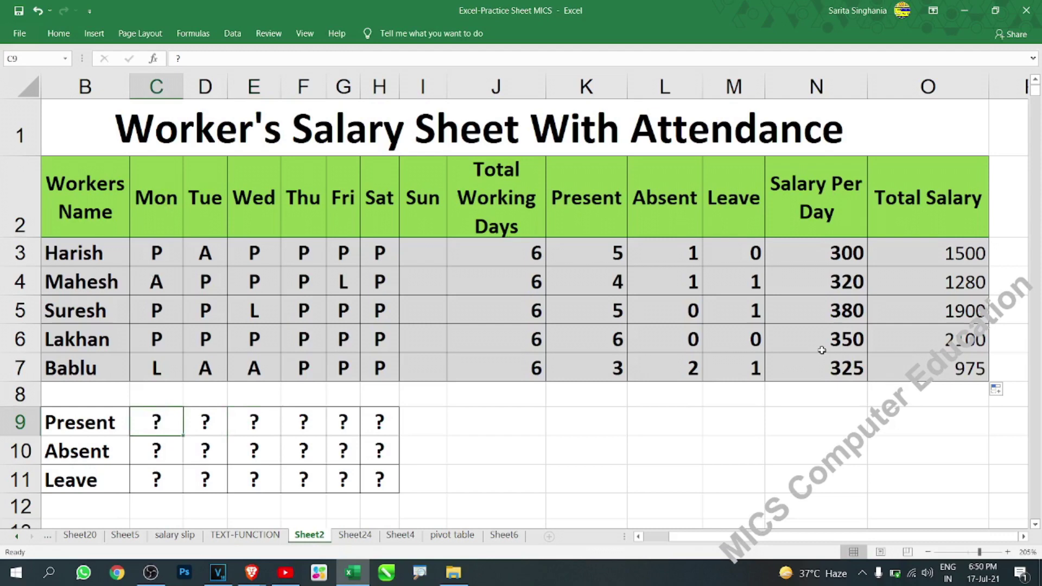
pyautogui.write('=coun')
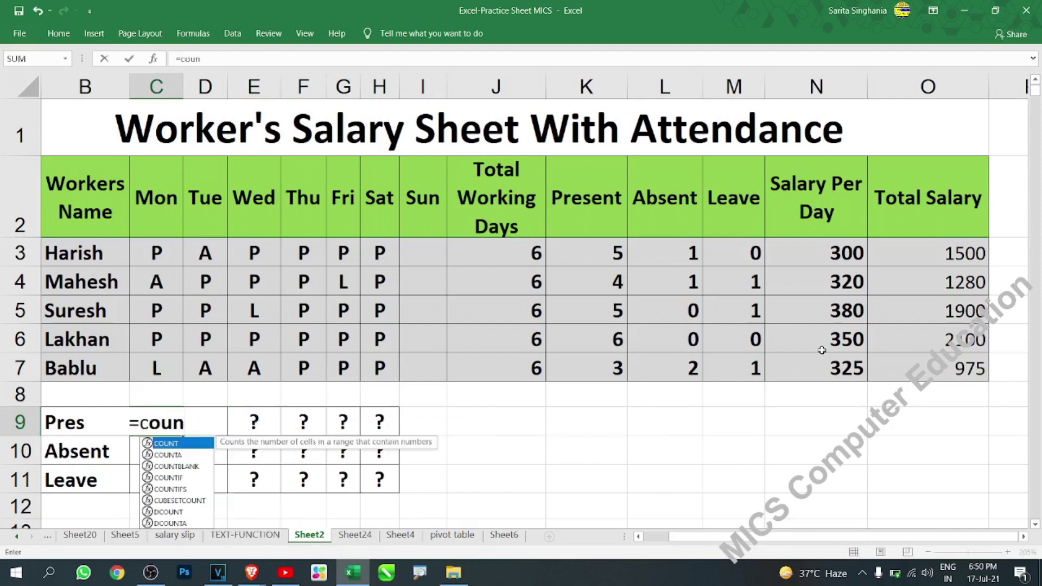
pyautogui.press('Down')
pyautogui.press('Down')
pyautogui.press('Down')
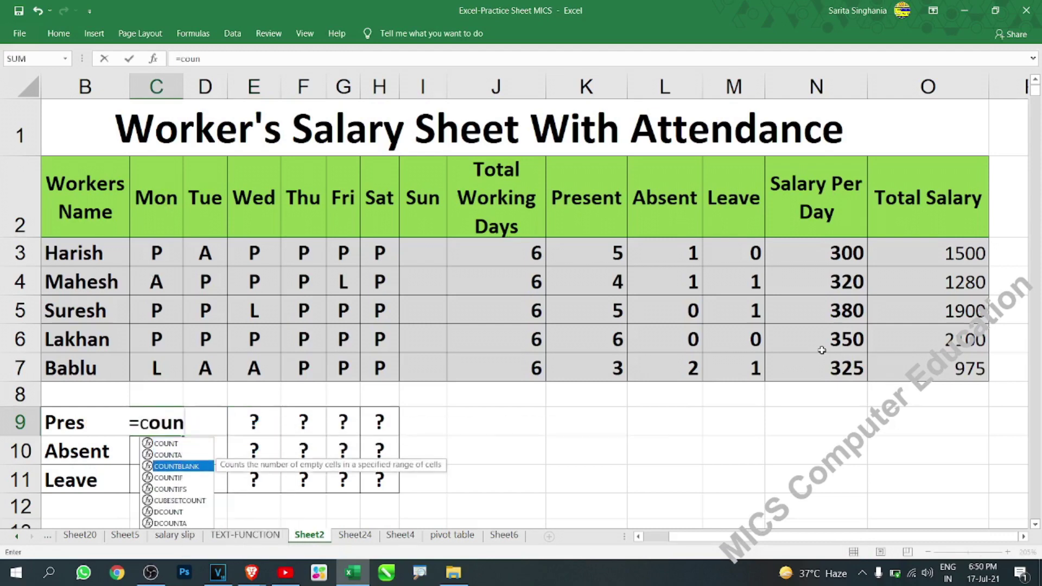
pyautogui.press('Tab')
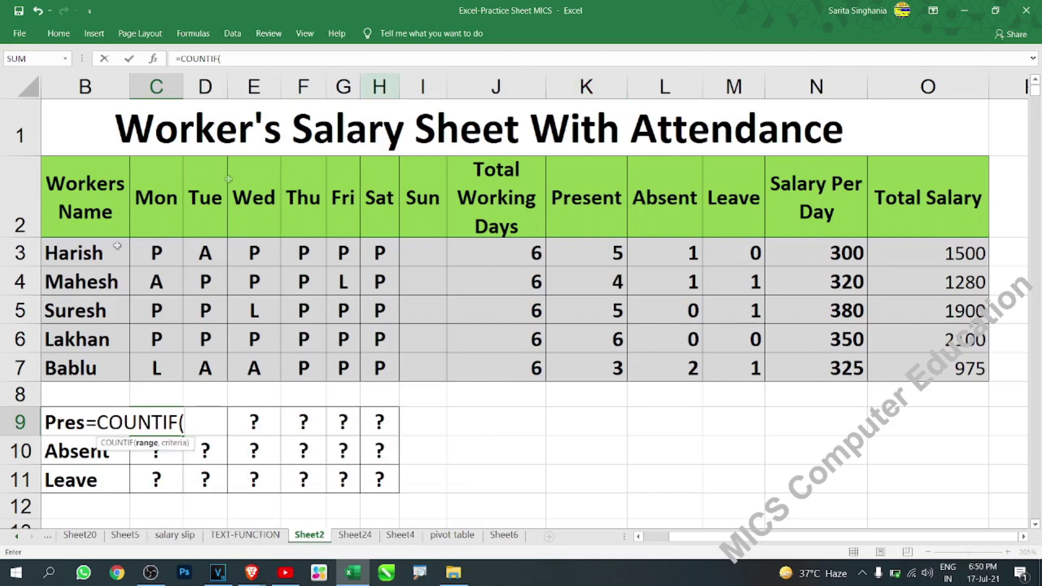
pyautogui.moveTo(148, 256); pyautogui.dragTo(155, 368)
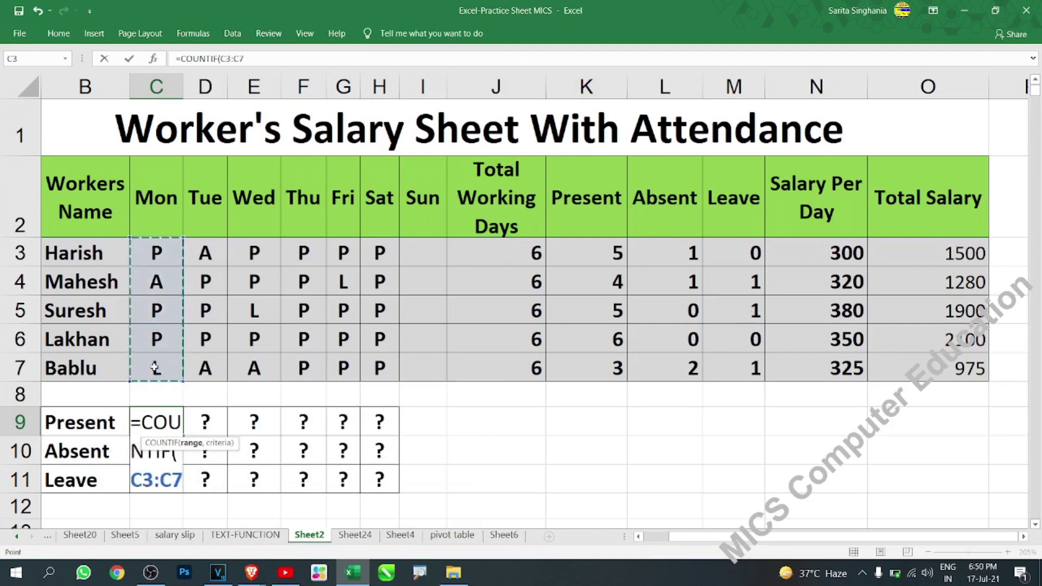
pyautogui.write(',"P')
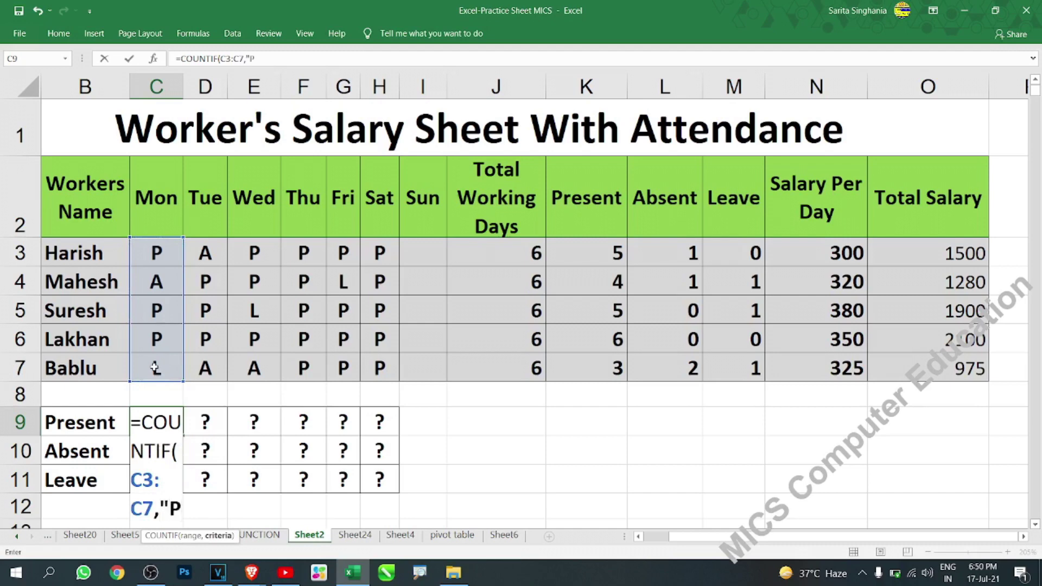
pyautogui.write(')')
pyautogui.press('Return')
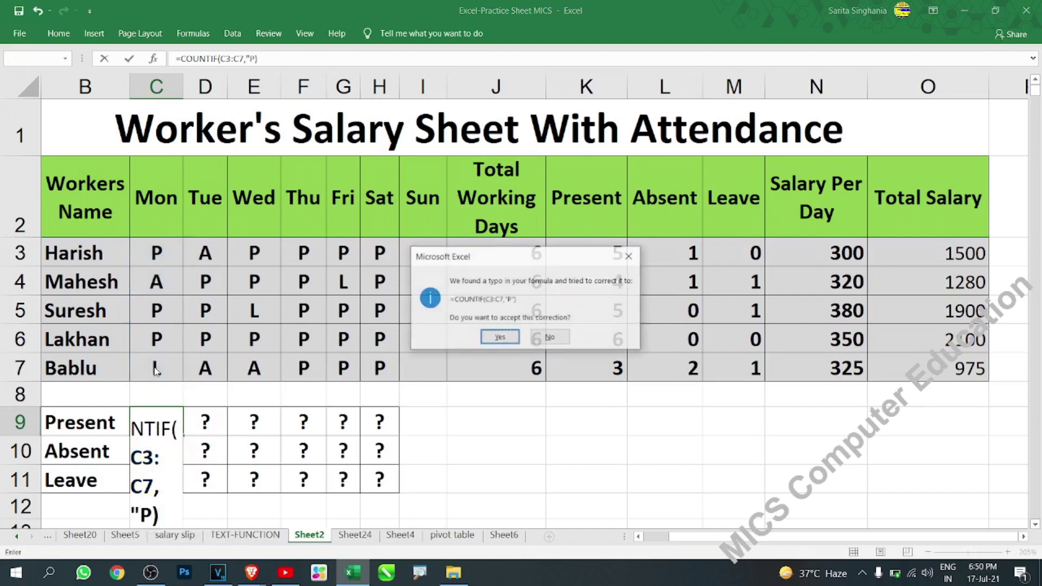
pyautogui.press('Return')
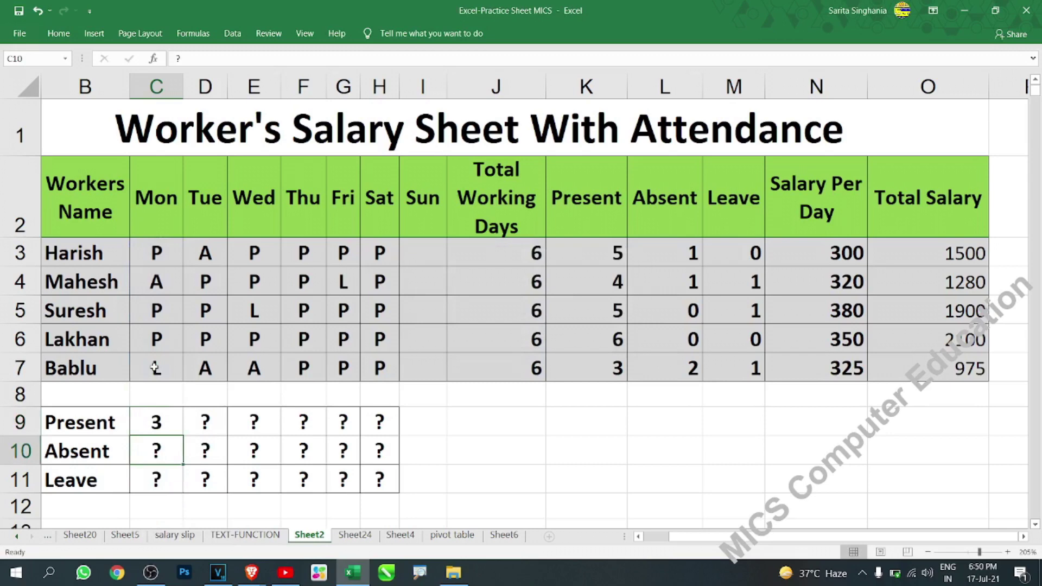
# Step: Fill the Present count formula from C9 across to H9 for Tuesday through Saturday and check Thursday's formula
pyautogui.click(173, 426)
pyautogui.moveTo(183, 435); pyautogui.dragTo(393, 430)
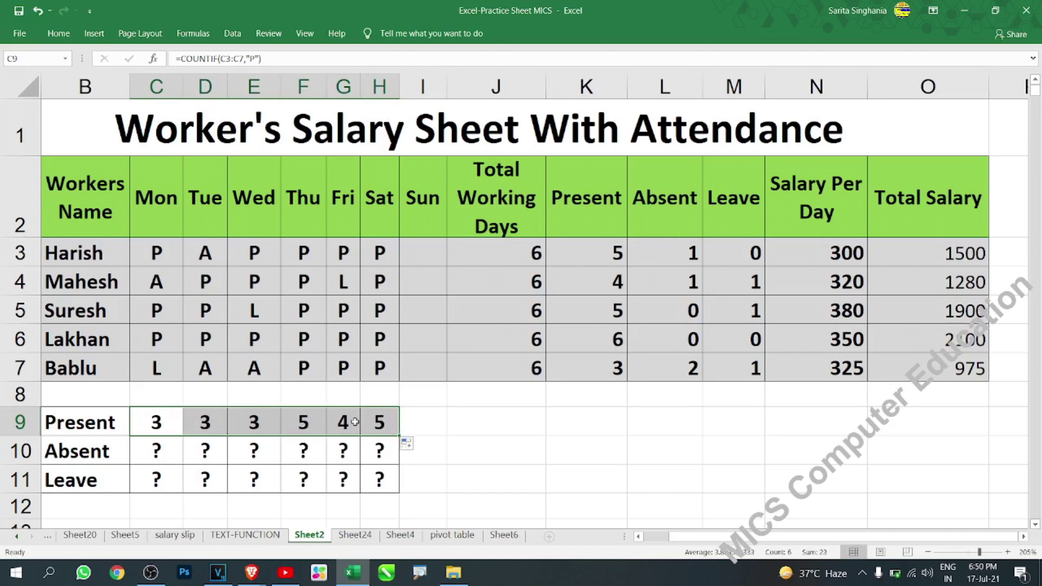
pyautogui.click(303, 424)
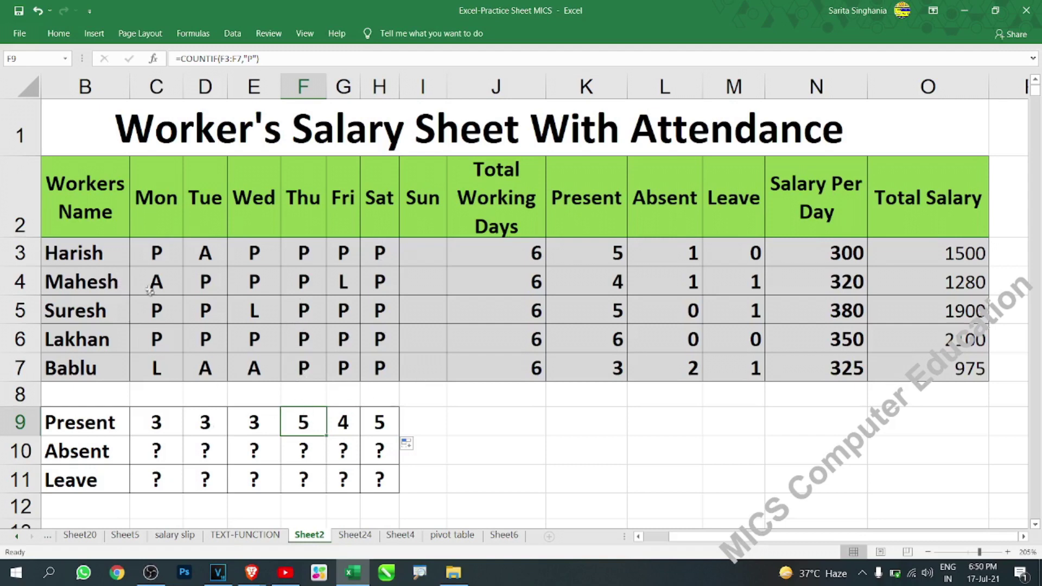
# Step: Enter =COUNTIF(C3:C7,"a") in C10 to count the workers absent on Monday
pyautogui.click(153, 454)
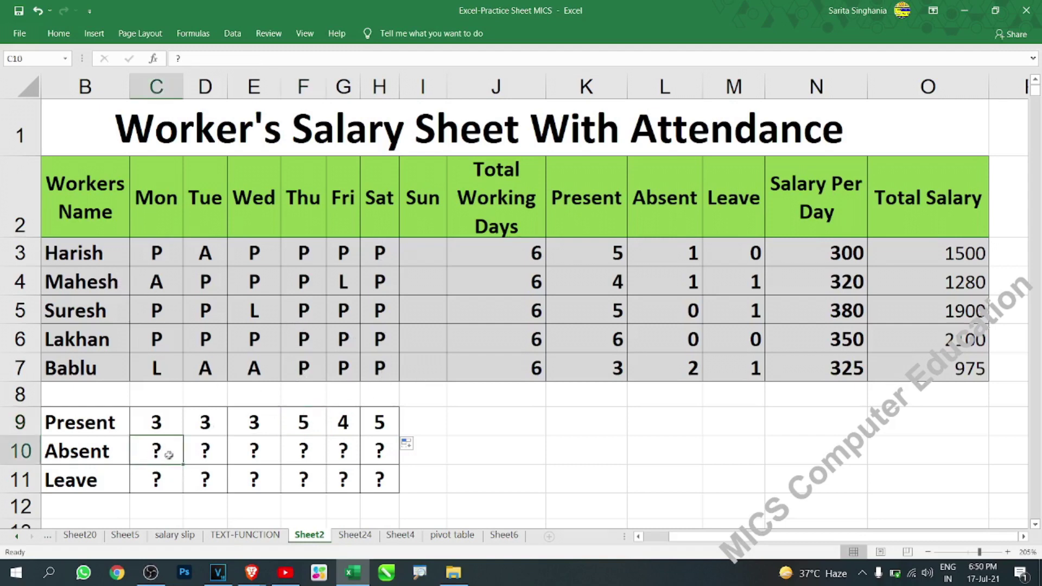
pyautogui.write('=co')
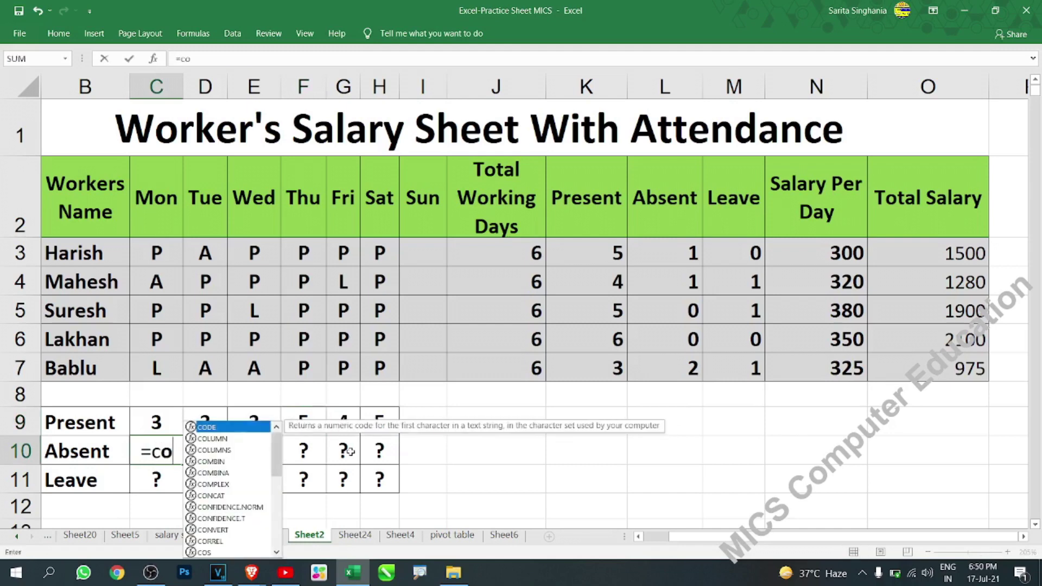
pyautogui.press('Left')
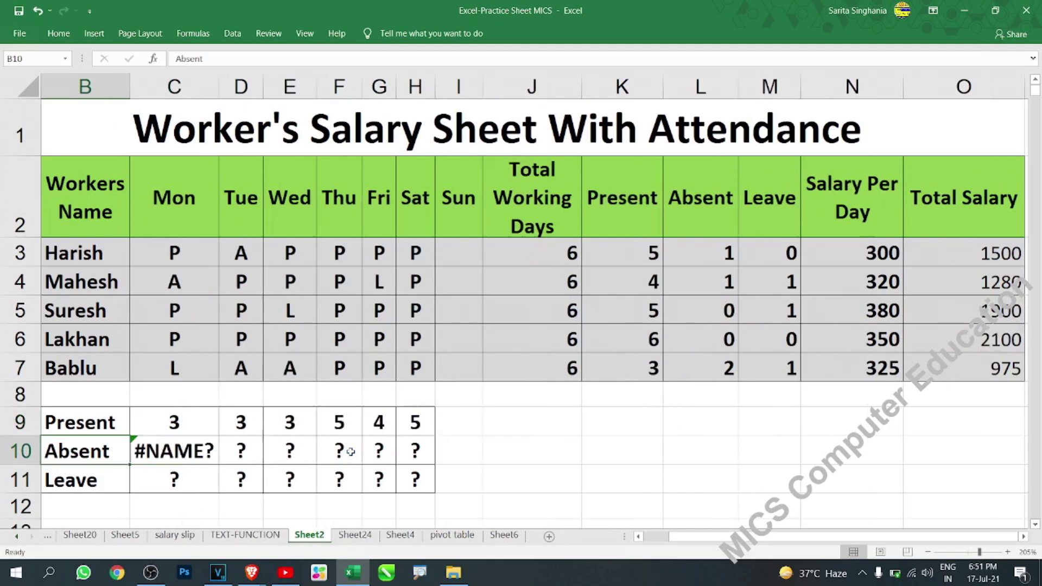
pyautogui.click(204, 451)
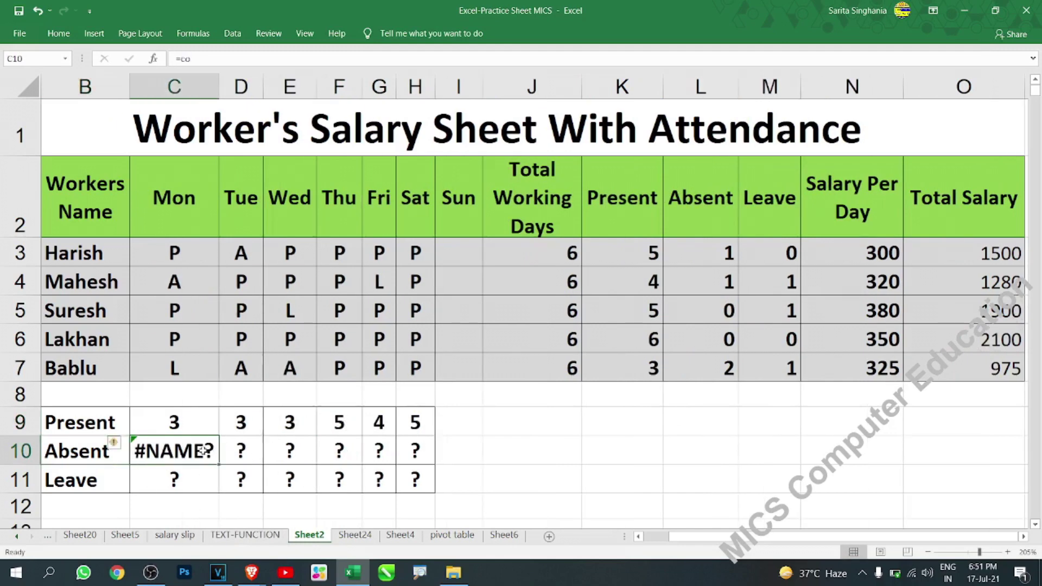
pyautogui.doubleClick(204, 451)
pyautogui.write('u')
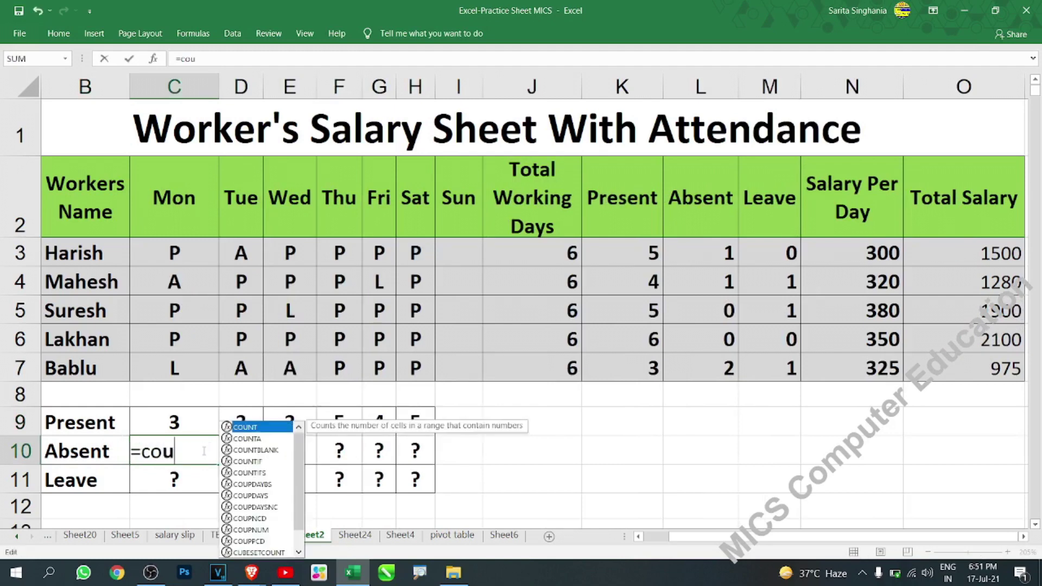
pyautogui.write('nt')
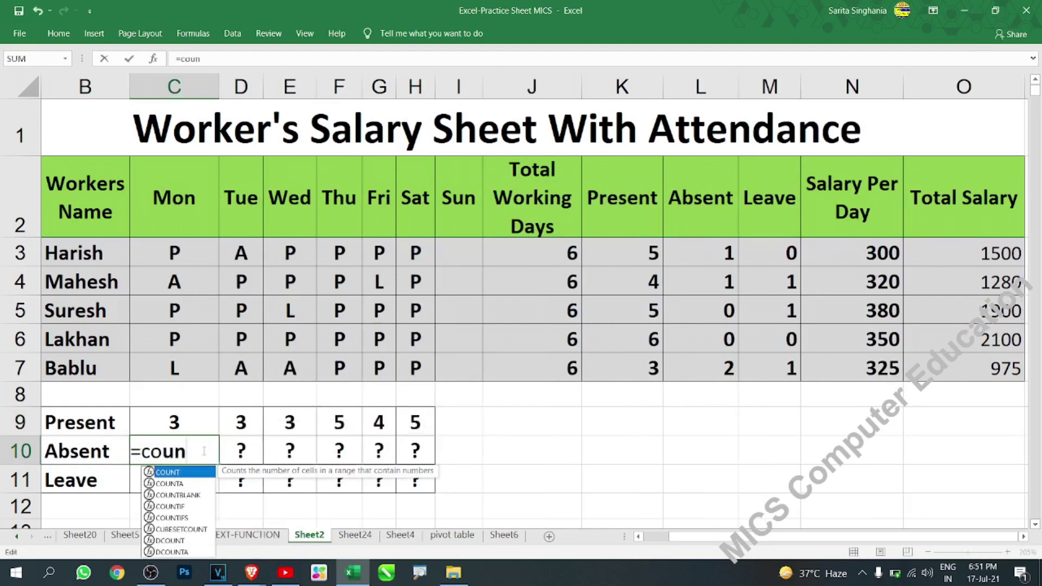
pyautogui.press('Left')
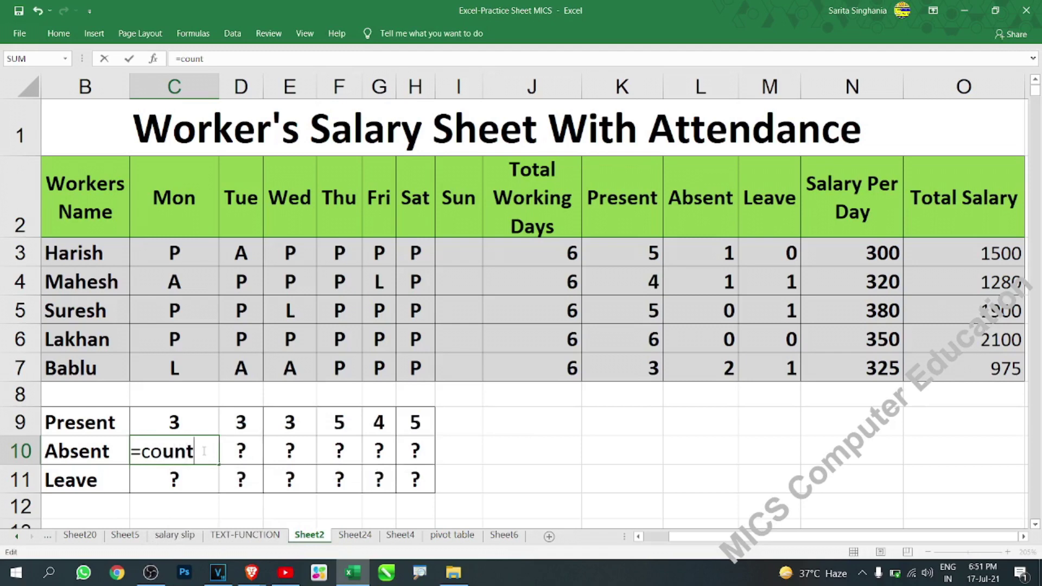
pyautogui.press('BackSpace')
pyautogui.press('Down')
pyautogui.press('Down')
pyautogui.press('Down')
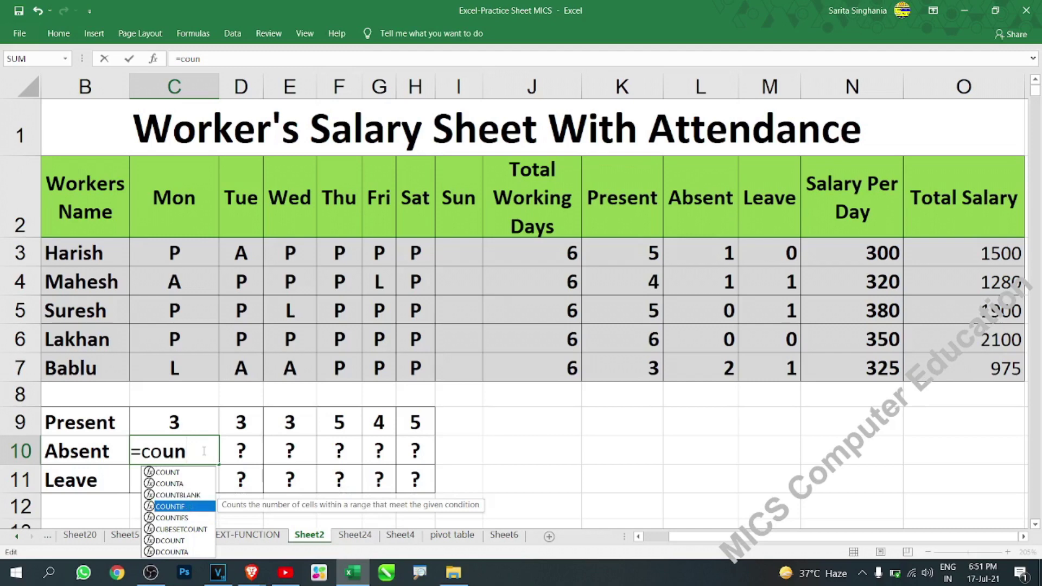
pyautogui.press('Tab')
pyautogui.moveTo(190, 253); pyautogui.dragTo(180, 373)
pyautogui.write(',')
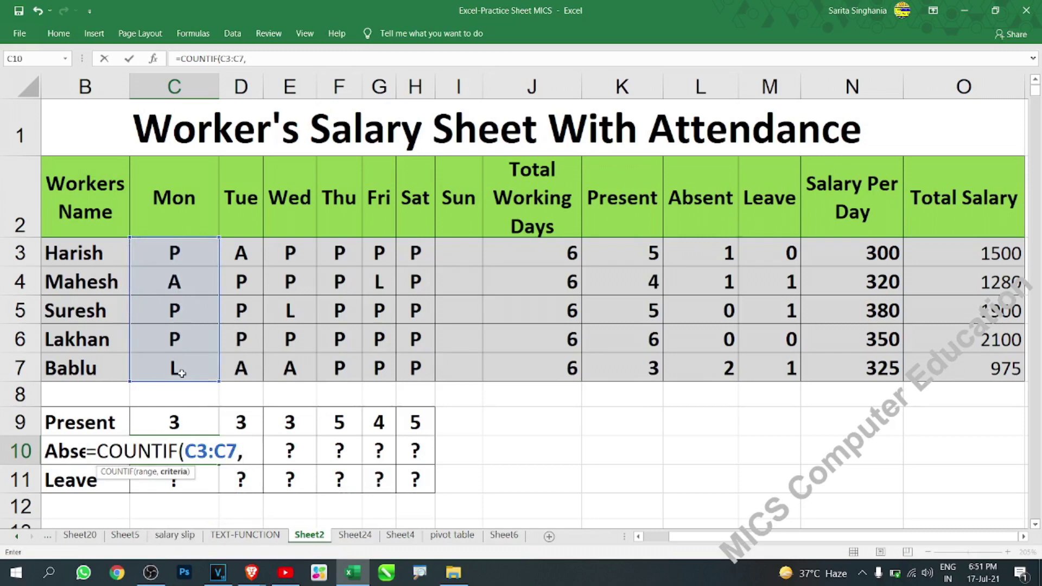
pyautogui.write('"a')
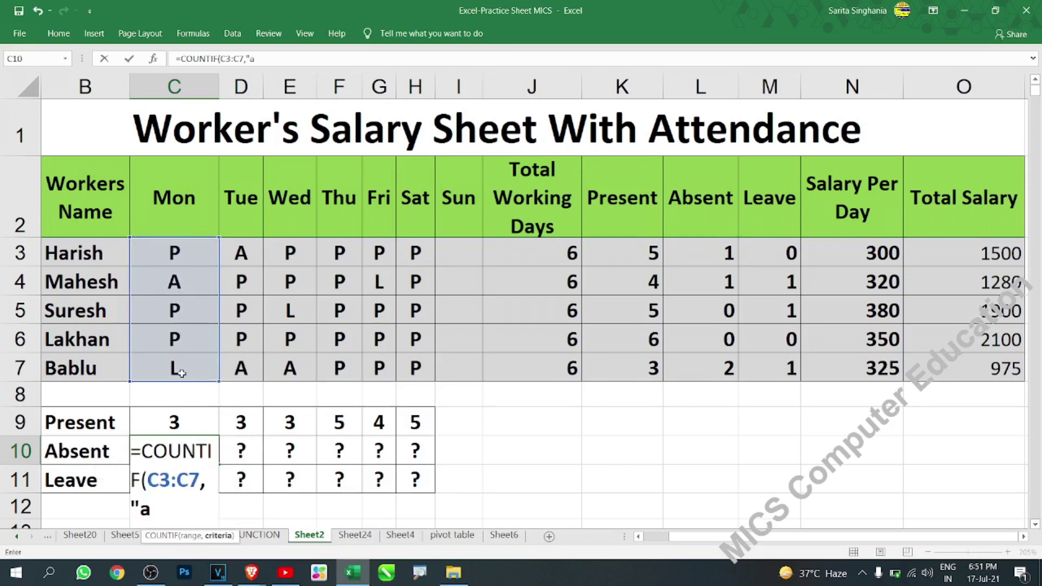
pyautogui.write('"')
pyautogui.press('Return')
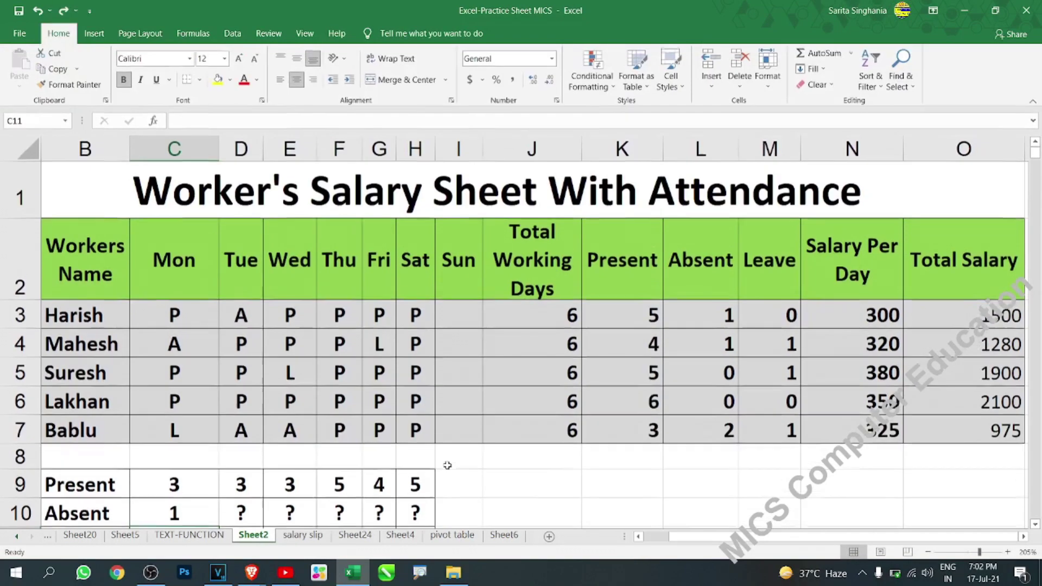
# Step: Enter =COUNTIF(C3:C7,"L") in C11 to count Monday's leaves and review the formula
pyautogui.scroll(-2, 173, 381)
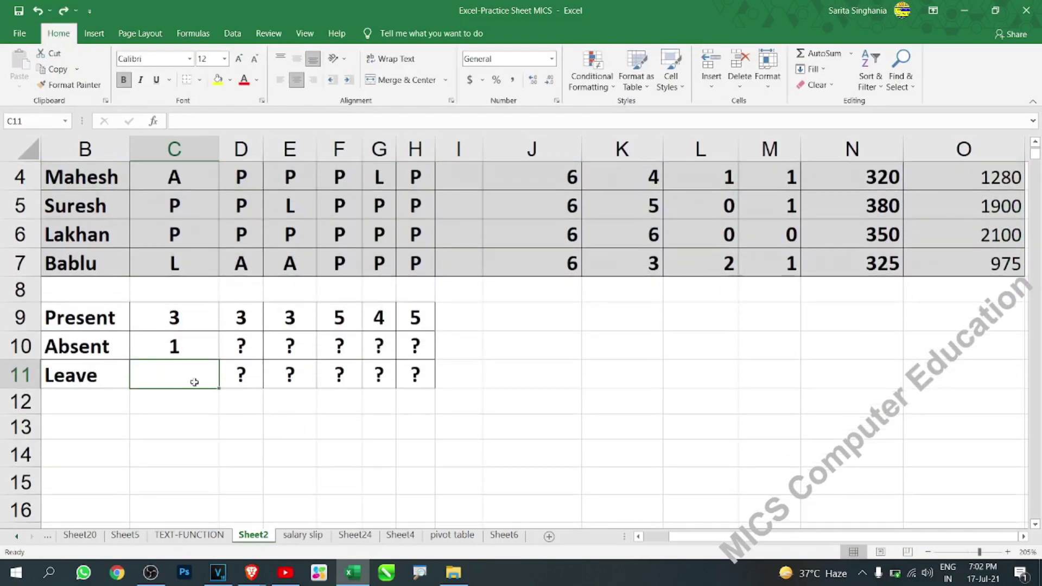
pyautogui.write('=coun')
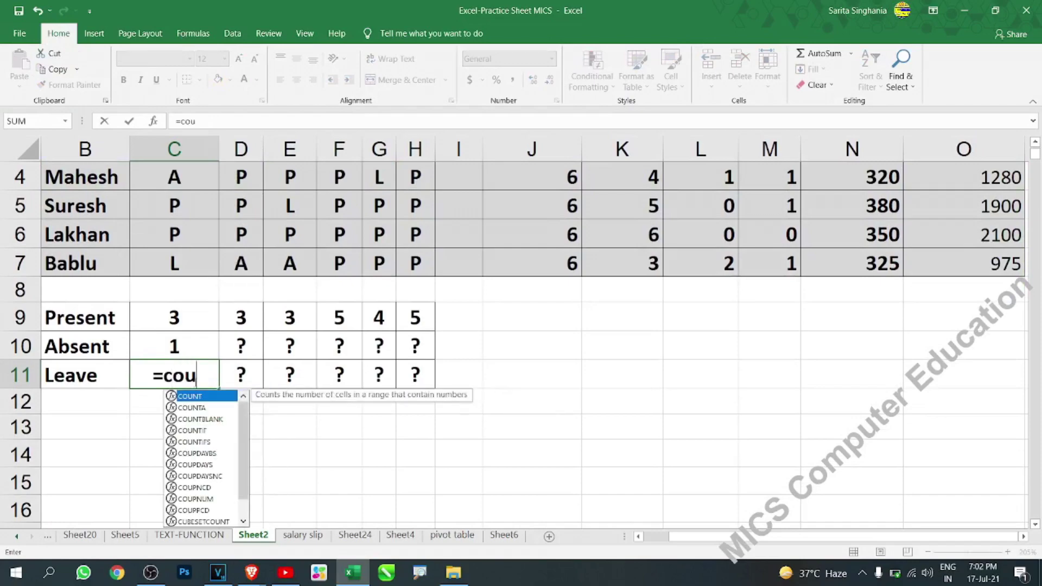
pyautogui.press('Down')
pyautogui.press('Down')
pyautogui.press('Down')
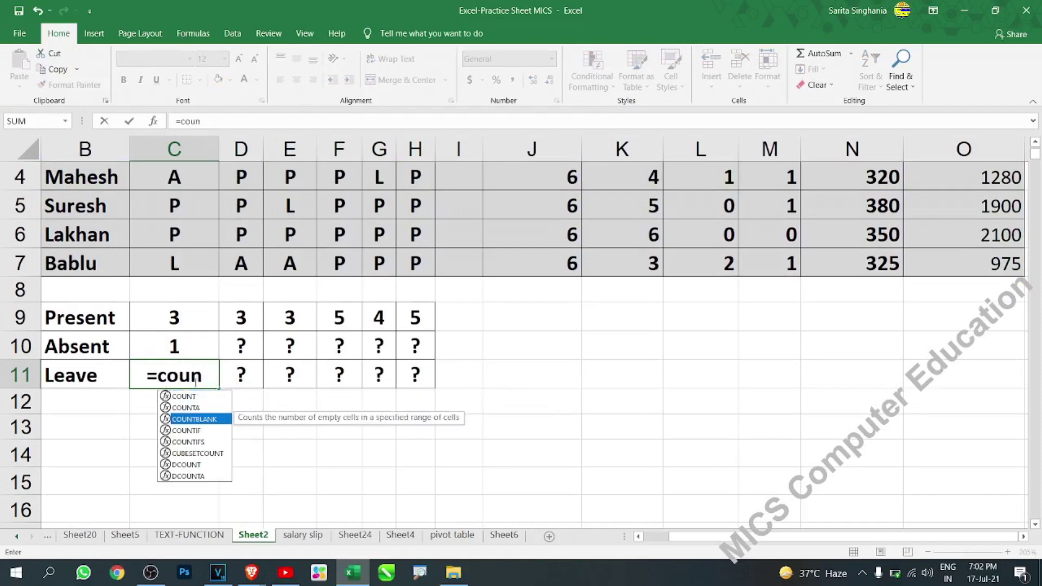
pyautogui.press('Tab')
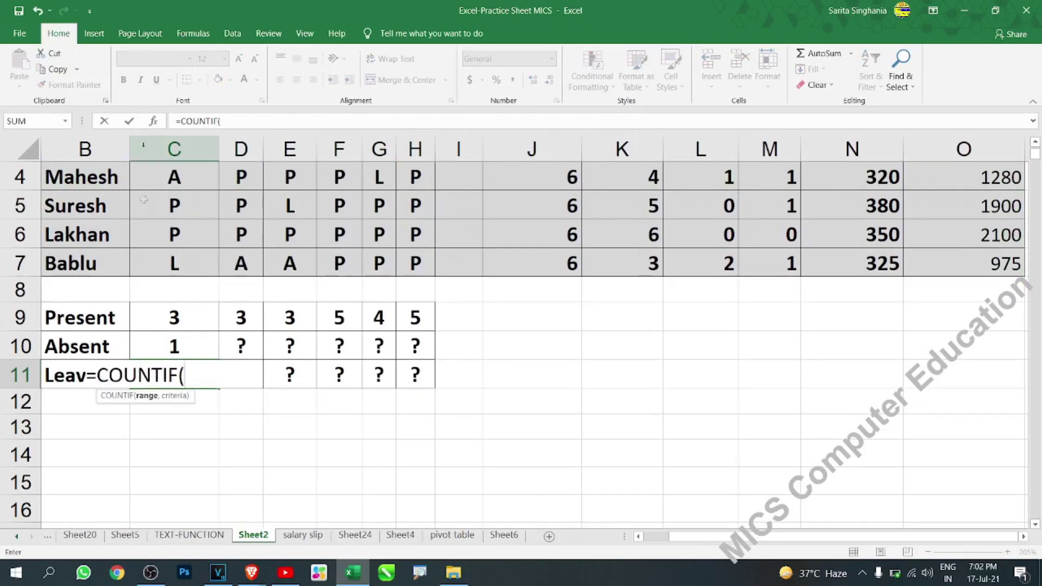
pyautogui.scroll(1, 162, 236)
pyautogui.moveTo(171, 315); pyautogui.dragTo(163, 430)
pyautogui.write(',')
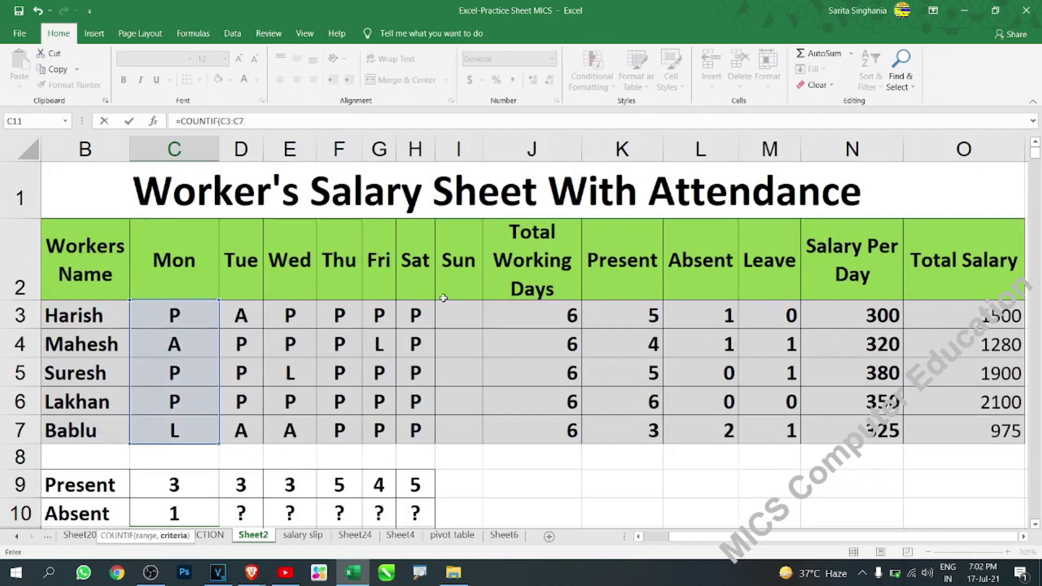
pyautogui.write('"L"')
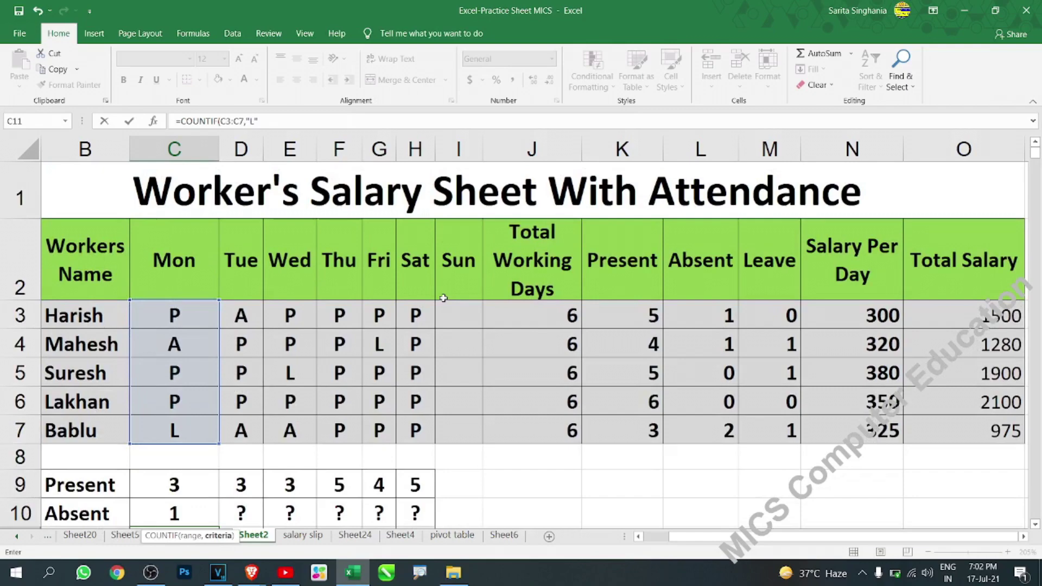
pyautogui.write(')')
pyautogui.hotkey('ctrl', 'Return')
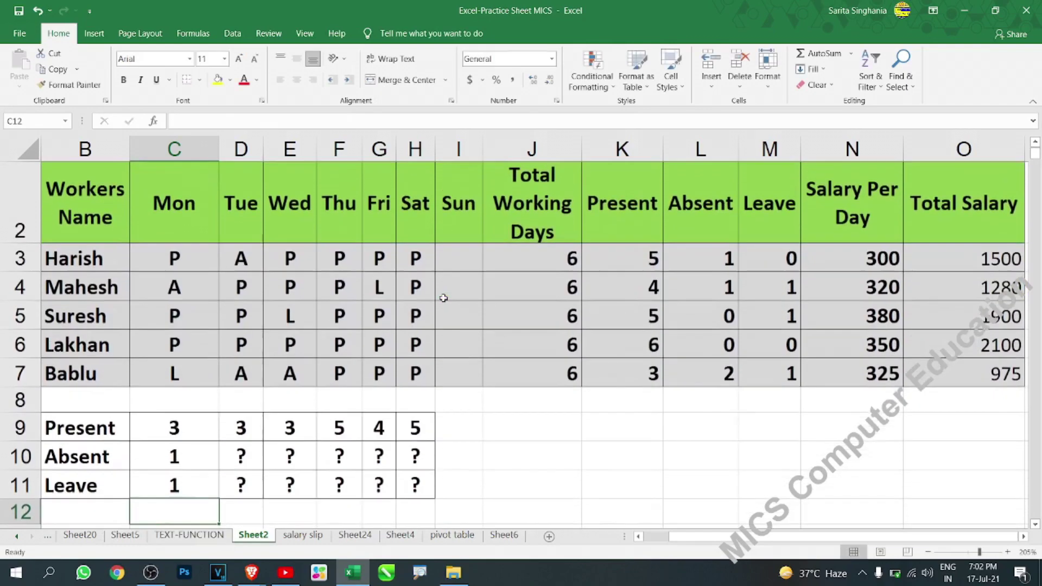
pyautogui.doubleClick(195, 487)
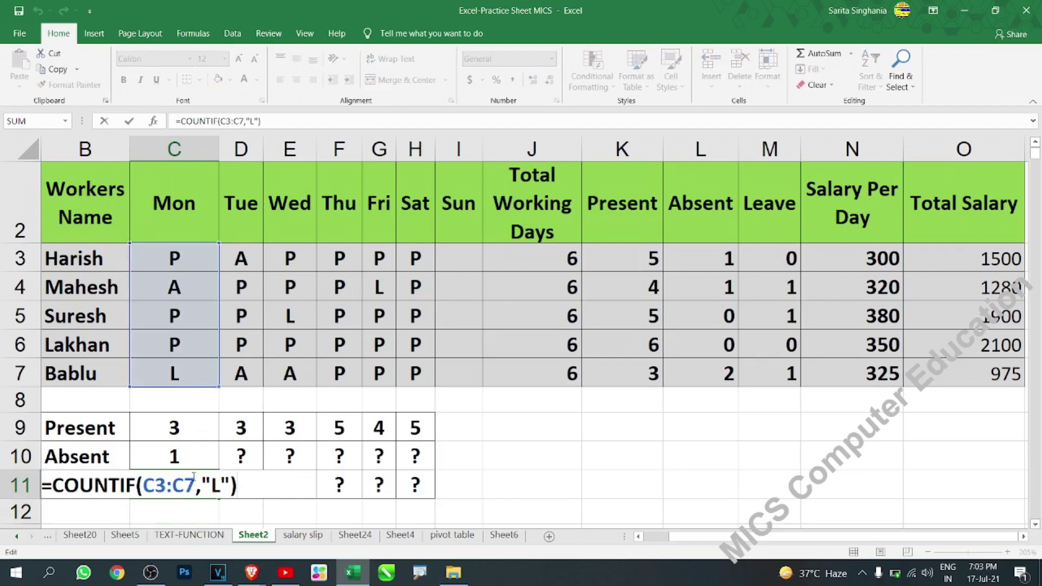
pyautogui.press('Return')
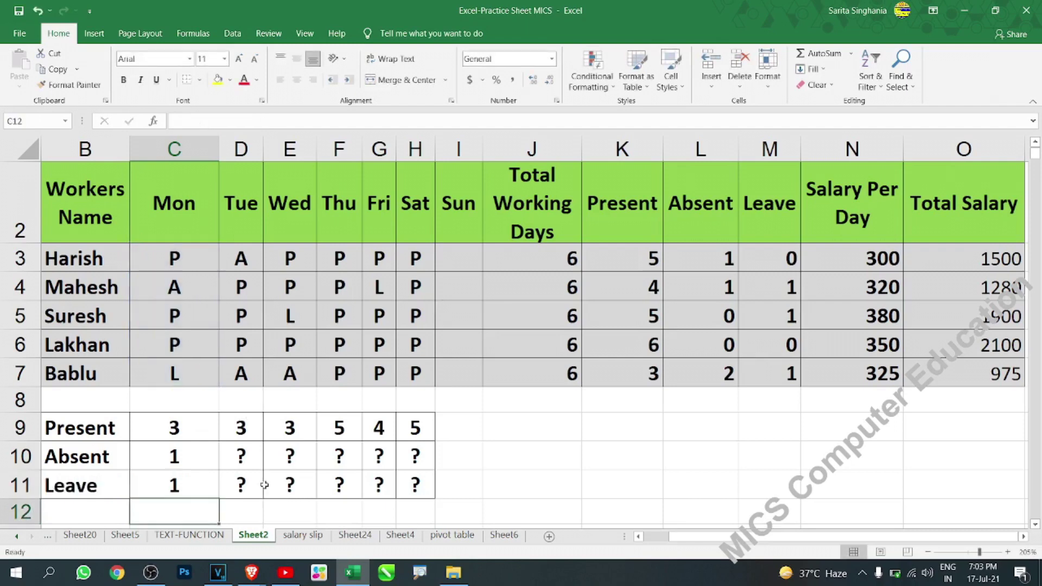
# Step: Fill the Absent and Leave formulas from C10:C11 across to column H and check the Monday and Tuesday counts
pyautogui.moveTo(207, 451); pyautogui.dragTo(427, 490)
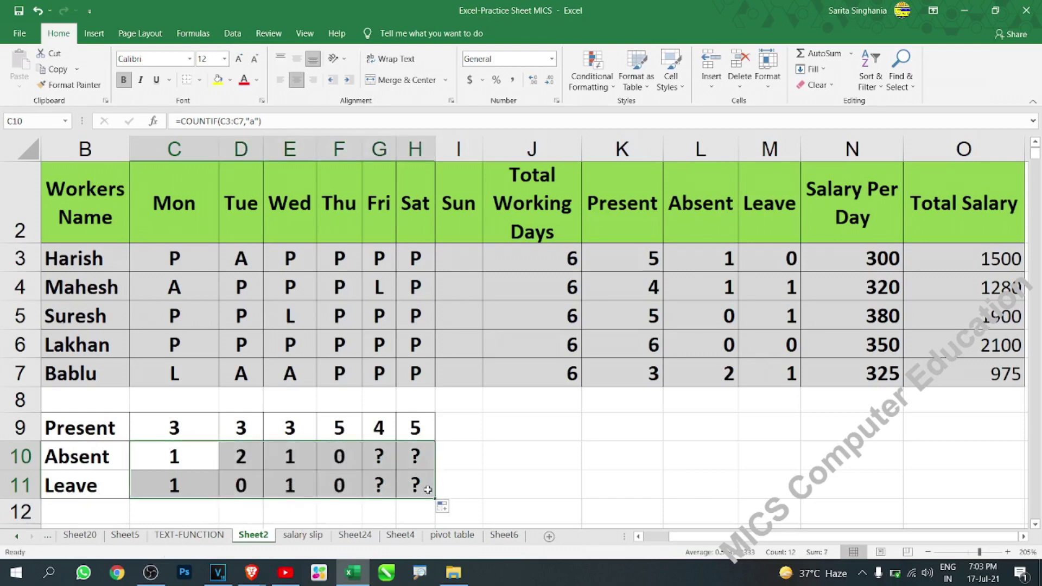
pyautogui.click(478, 474)
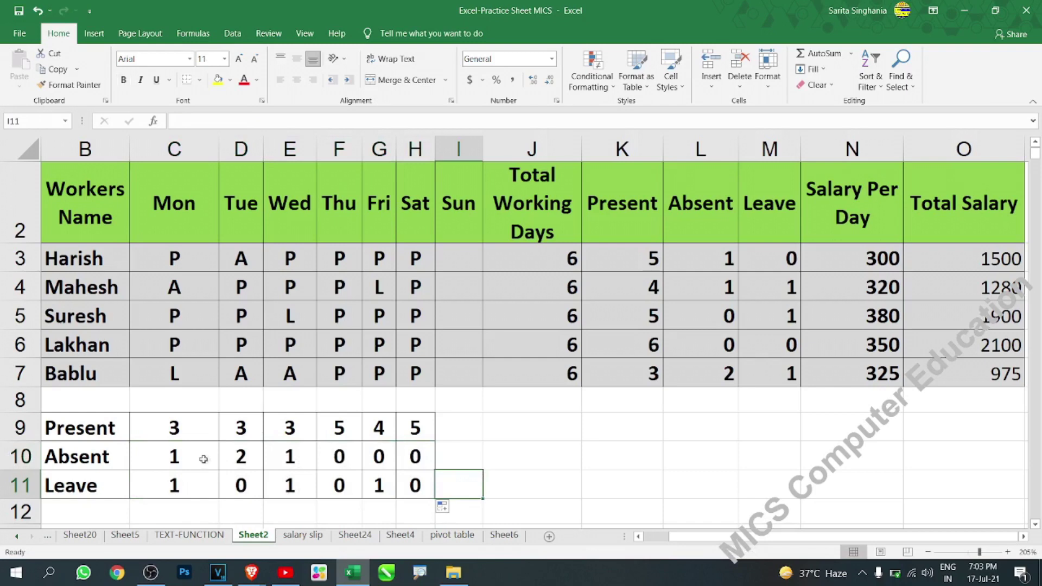
pyautogui.moveTo(183, 425); pyautogui.dragTo(203, 475)
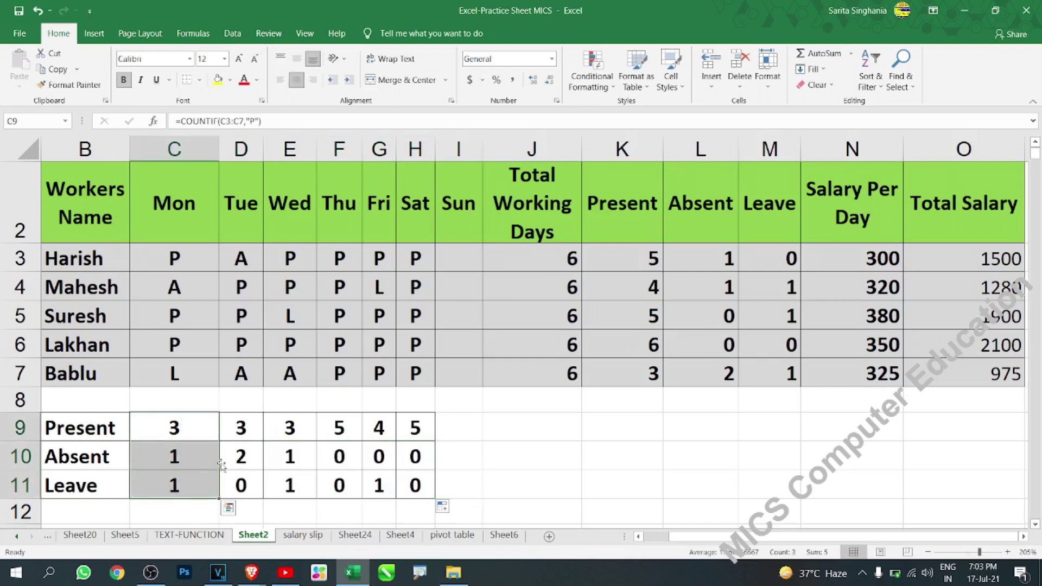
pyautogui.click(237, 424)
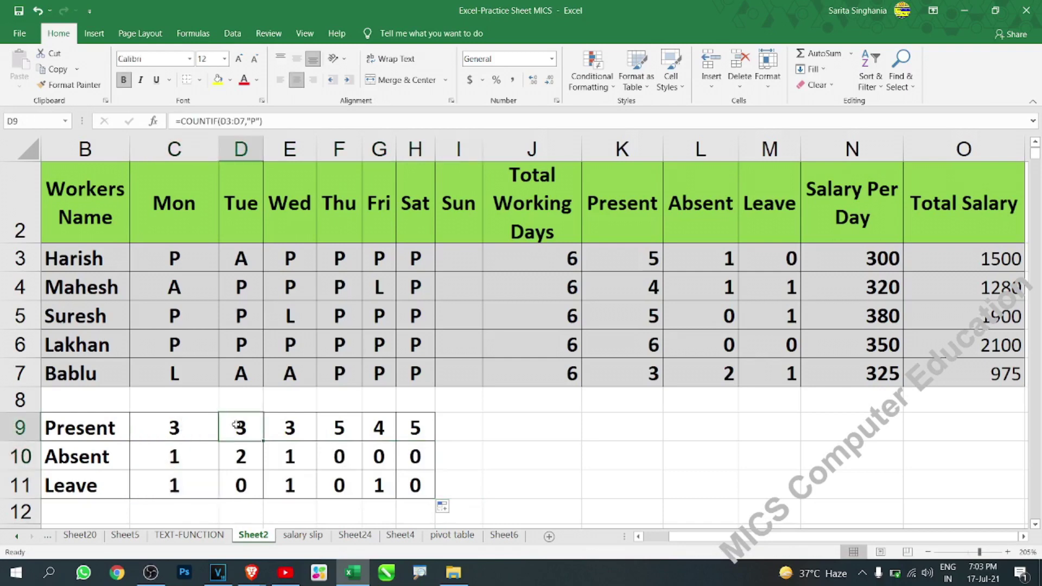
# Step: Review the COUNTIF formulas for Tuesday through Friday in rows 9 to 11 and look over the completed attendance sheet
pyautogui.click(245, 462)
pyautogui.click(291, 428)
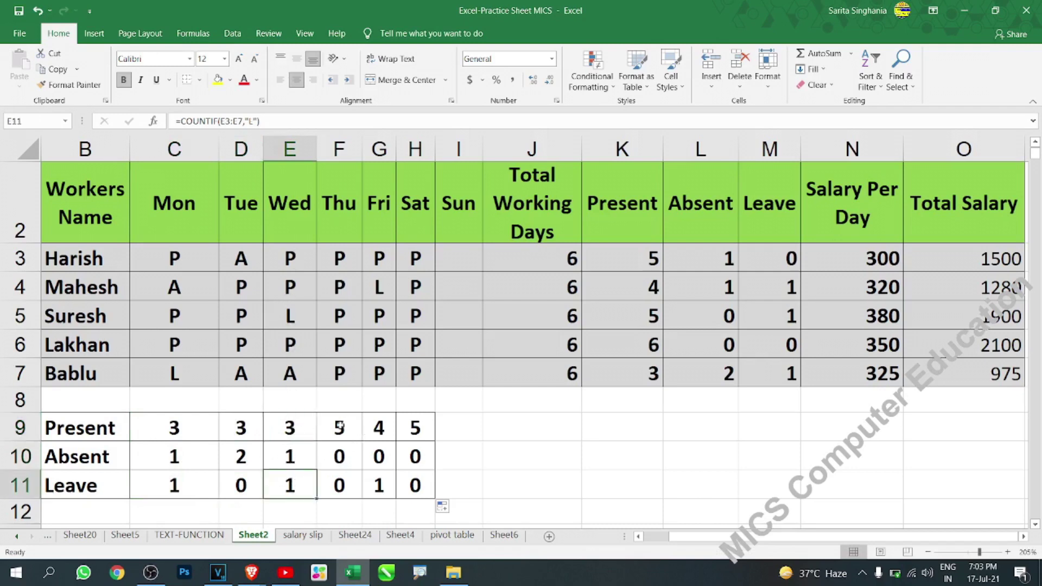
pyautogui.click(340, 427)
pyautogui.click(379, 428)
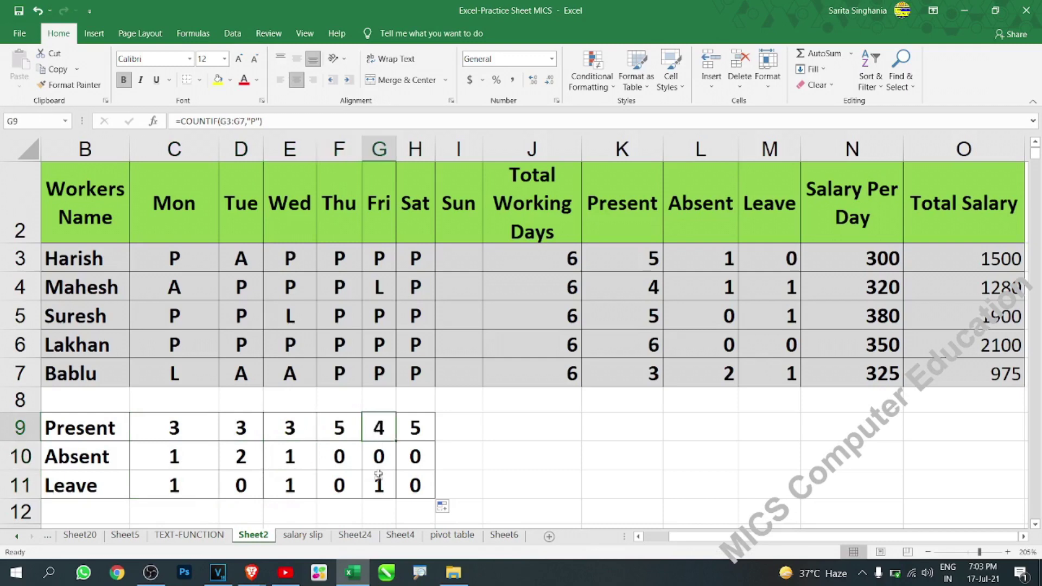
pyautogui.click(378, 486)
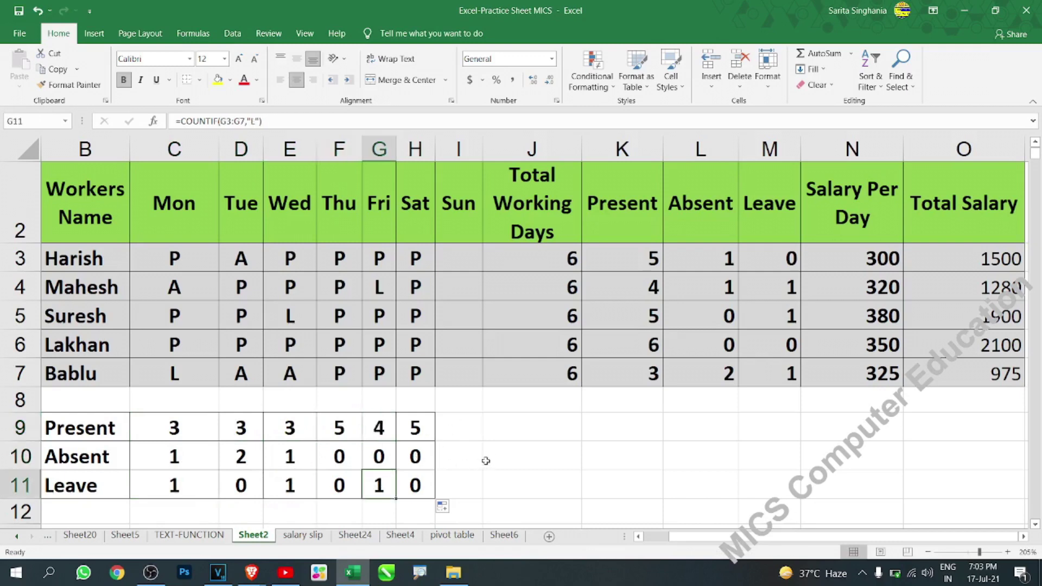
pyautogui.click(486, 461)
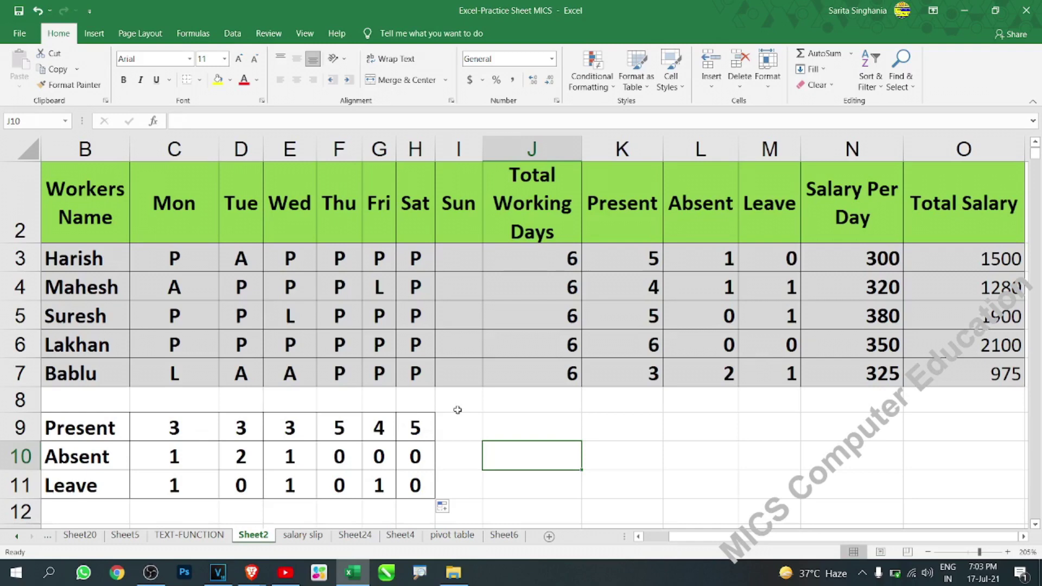
pyautogui.click(758, 456)
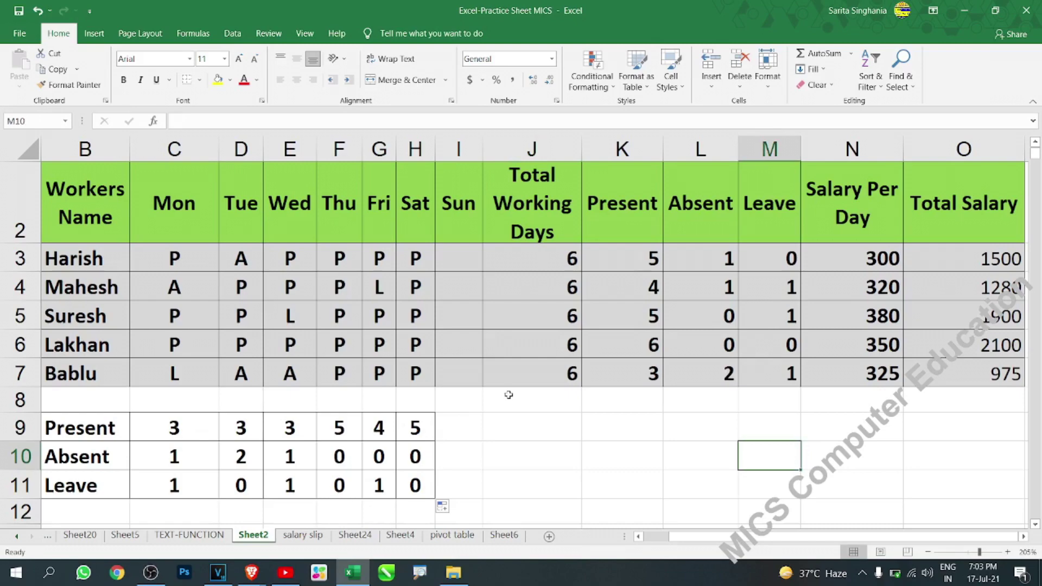
pyautogui.scroll(1, 509, 394)
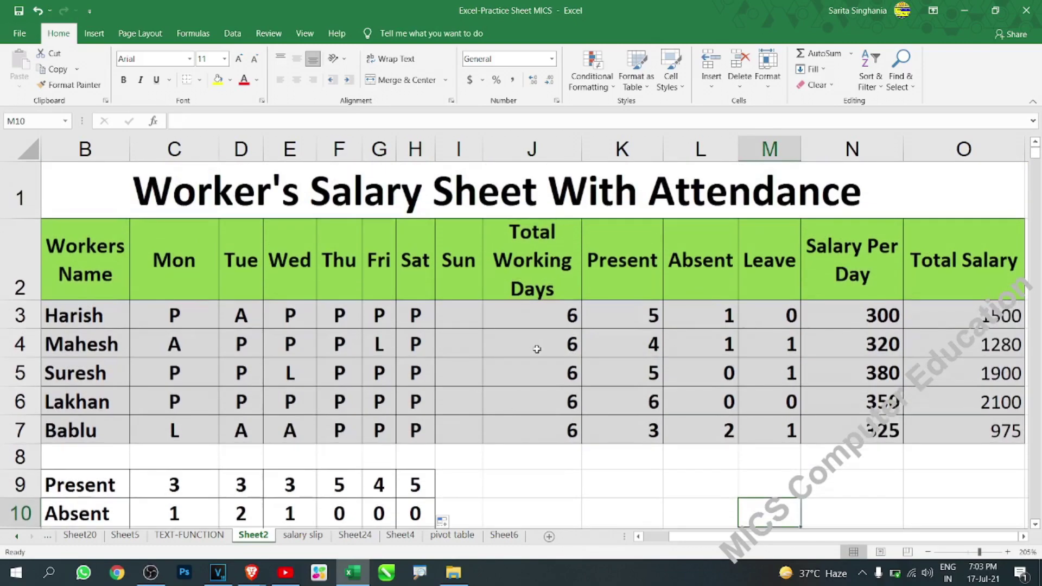
pyautogui.scroll(-1, 568, 467)
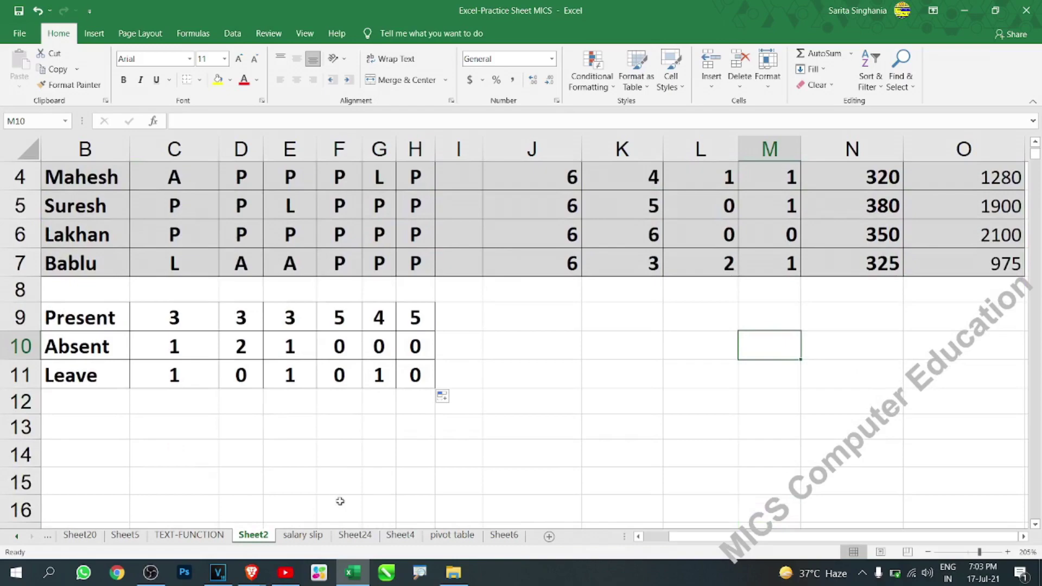
# Step: Switch to the salary slip sheet and review its basic salary, total deductions and net pay cells
pyautogui.click(314, 541)
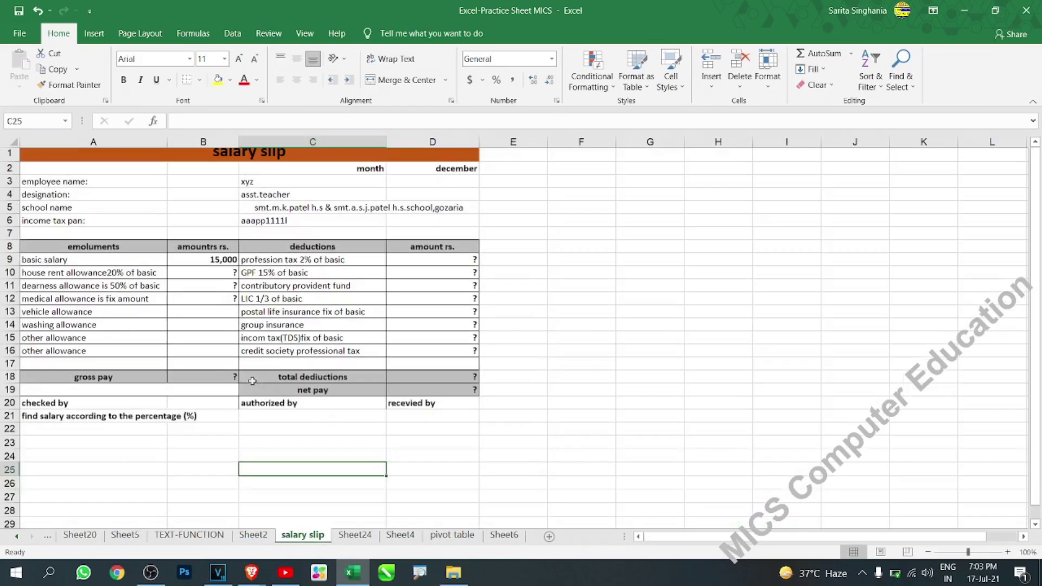
pyautogui.scroll(-1, 204, 370)
pyautogui.scroll(-2, 204, 372)
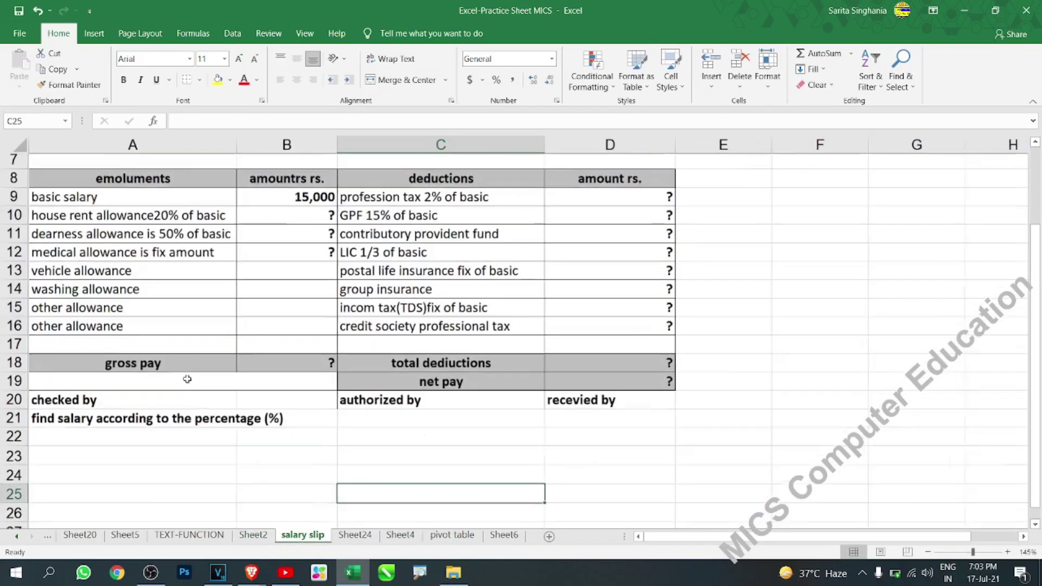
pyautogui.keyDown('ctrl'); pyautogui.scroll(3, 196, 380); pyautogui.keyUp('ctrl')
pyautogui.scroll(3, 198, 385)
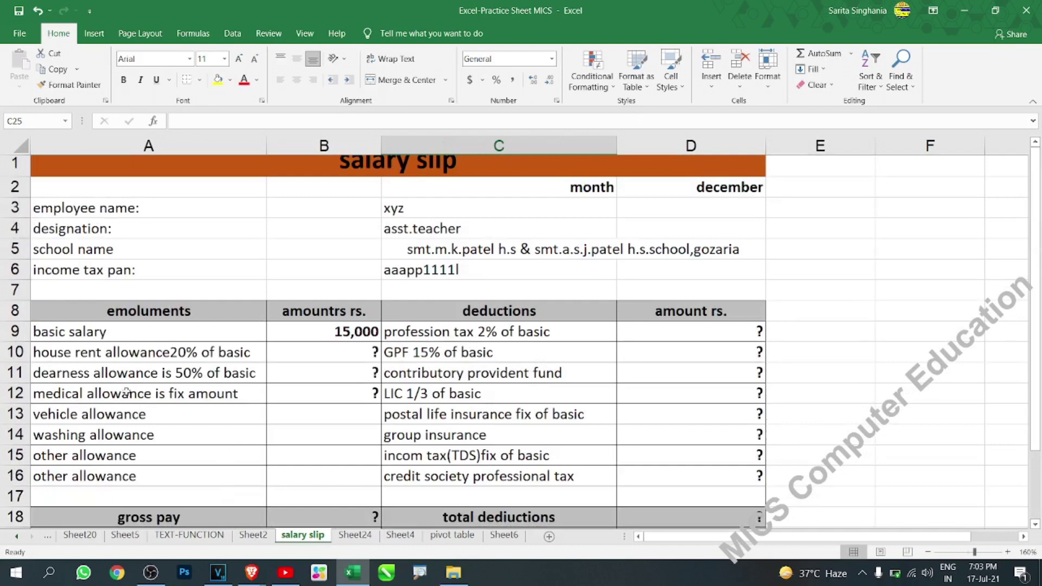
pyautogui.click(311, 333)
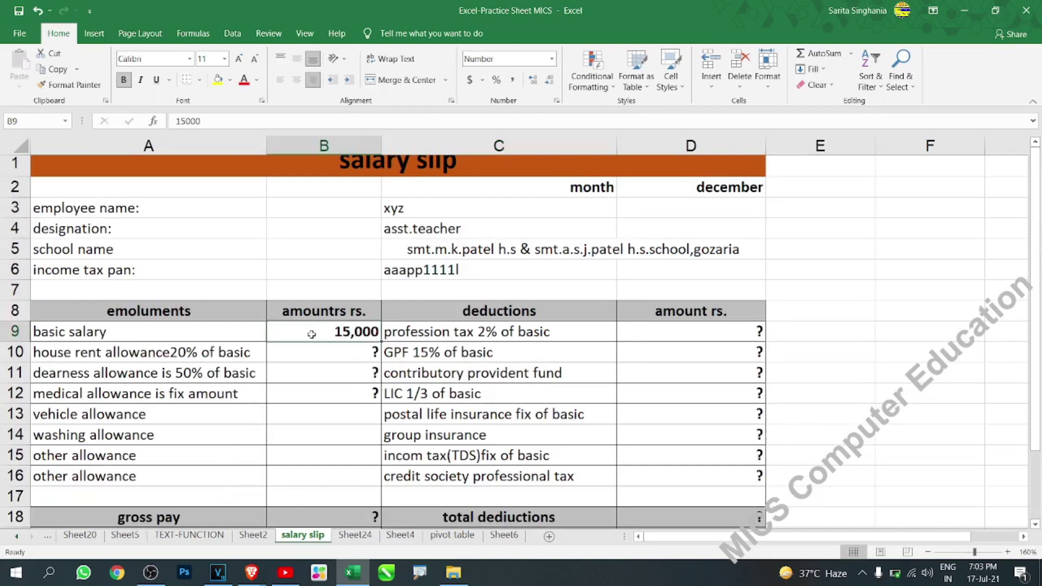
pyautogui.scroll(-2, 312, 334)
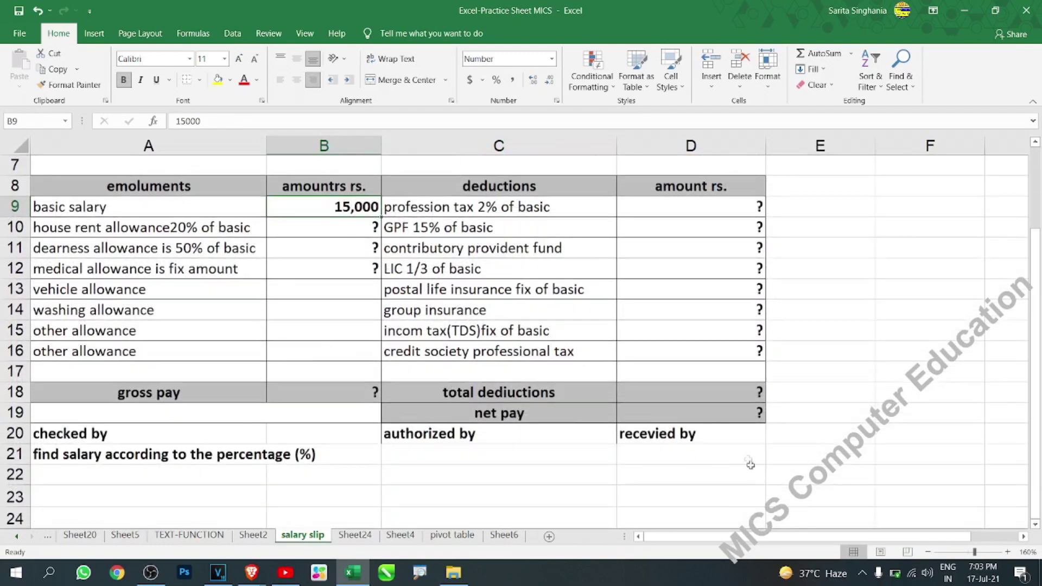
pyautogui.click(714, 391)
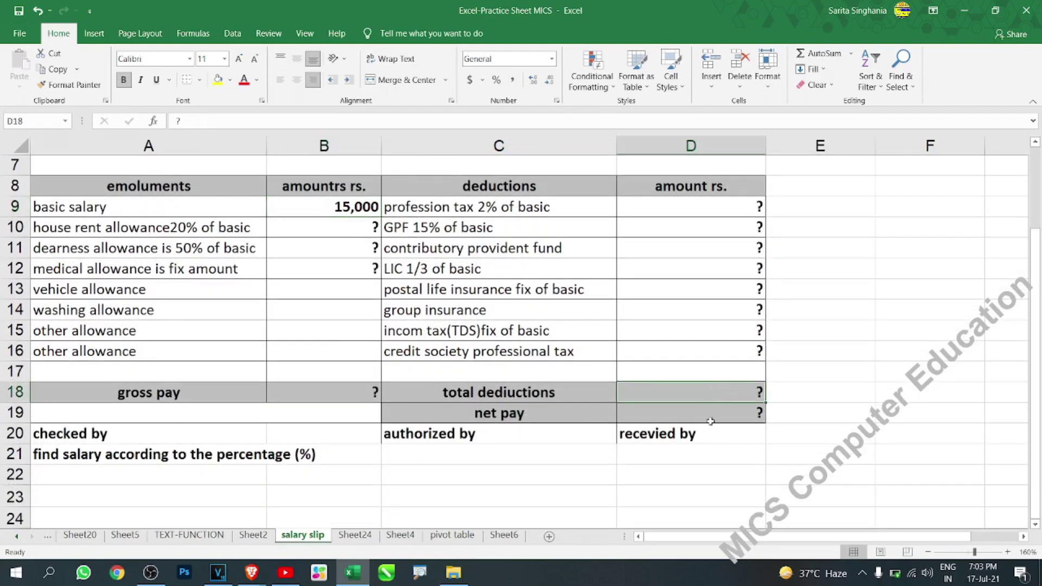
pyautogui.click(712, 418)
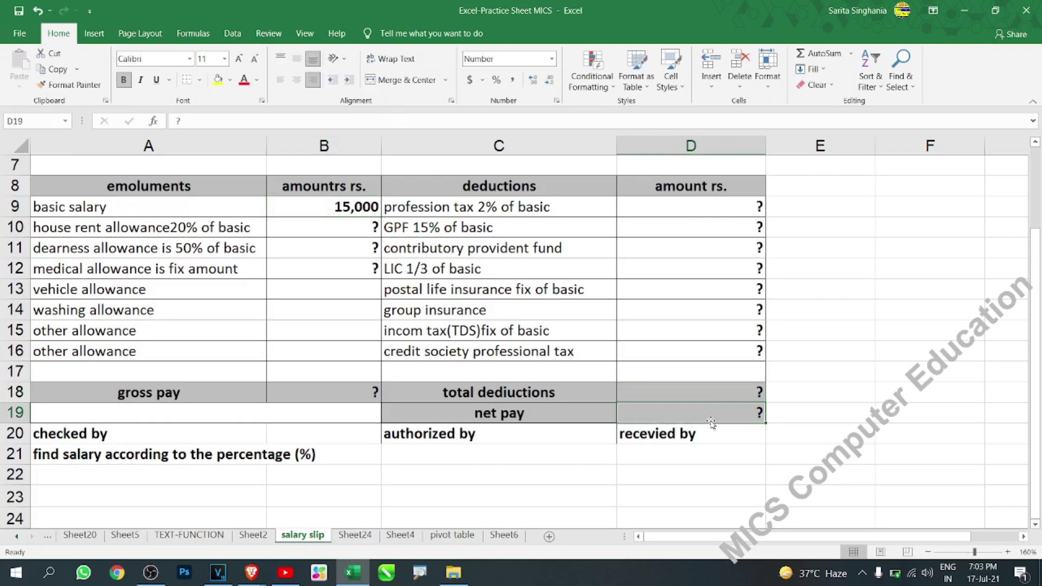
pyautogui.scroll(2, 325, 481)
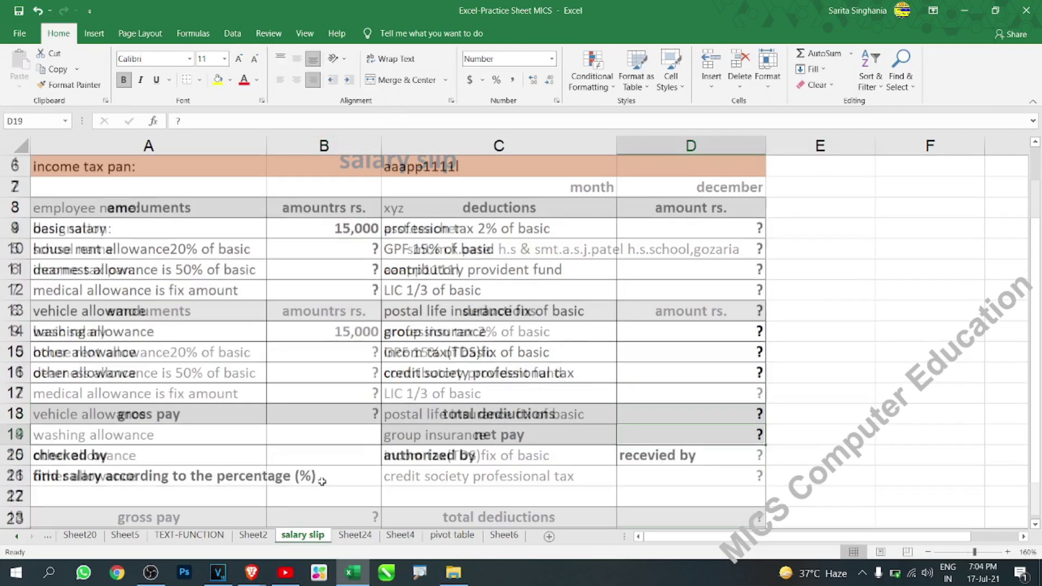
# Step: Examine the basic salary in B9 and the list of emoluments in column A of the salary slip
pyautogui.click(350, 331)
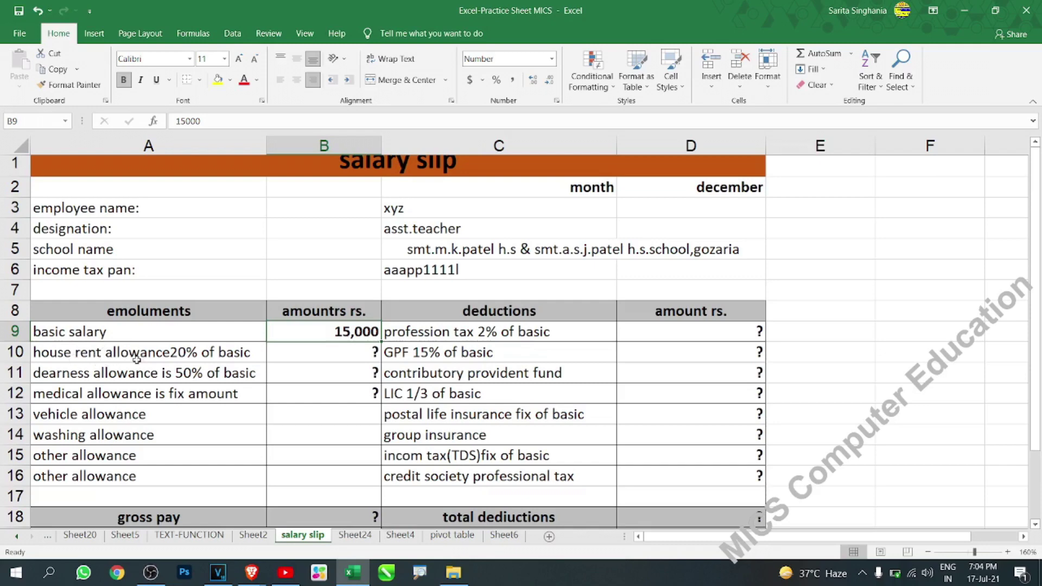
pyautogui.keyDown('ctrl'); pyautogui.scroll(3, 103, 361); pyautogui.keyUp('ctrl')
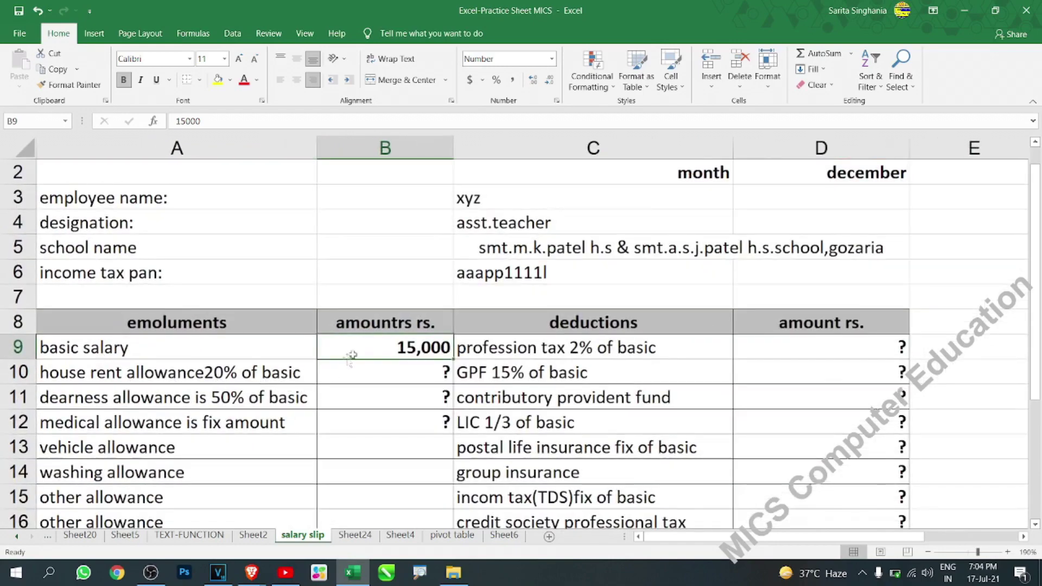
pyautogui.scroll(-1, 355, 353)
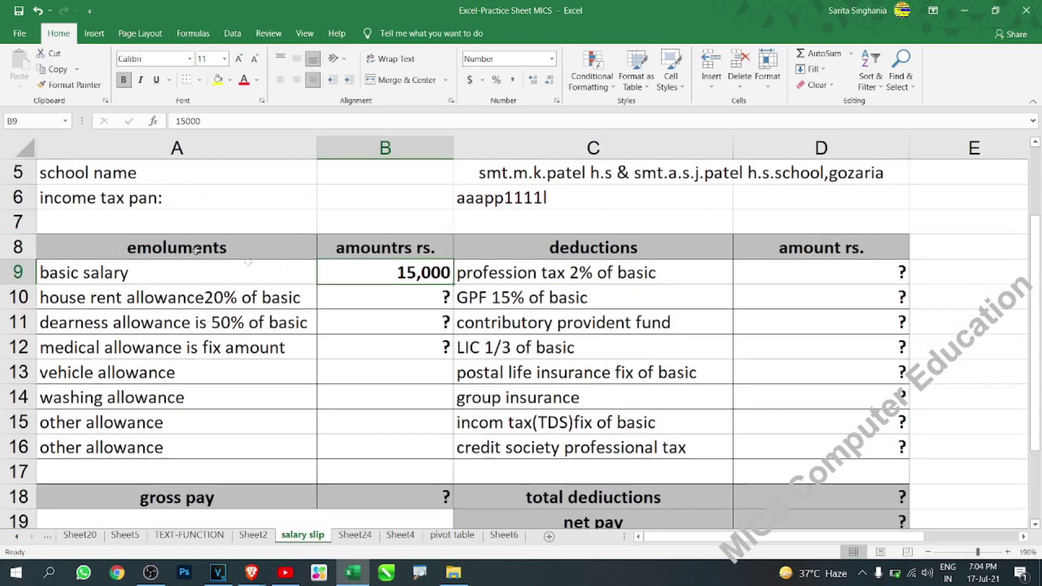
pyautogui.moveTo(195, 250); pyautogui.dragTo(163, 426)
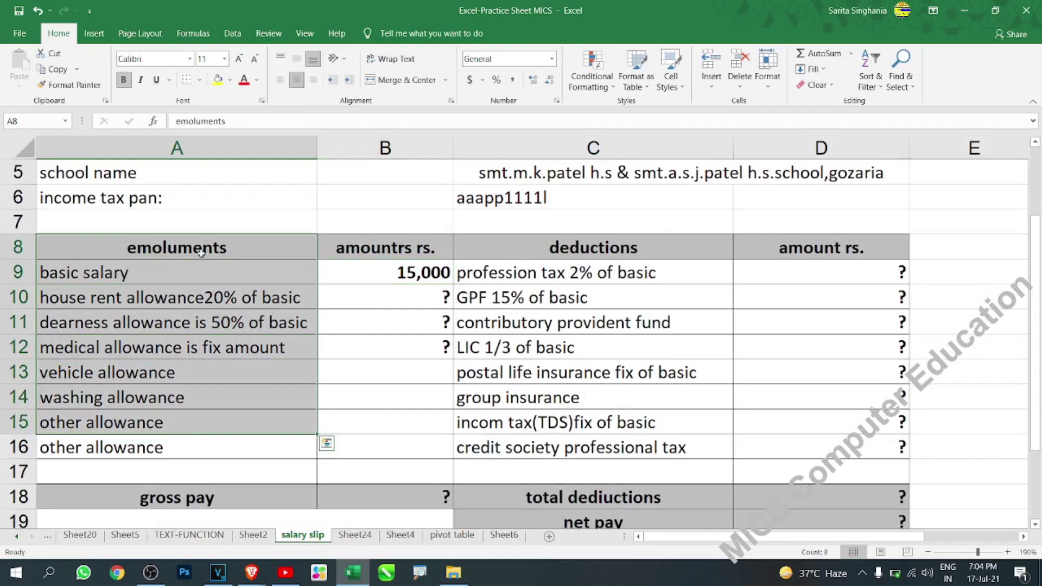
pyautogui.click(237, 251)
# Step: Enter =B9*20% in B10 to calculate the house rent allowance and check the formula
pyautogui.click(426, 296)
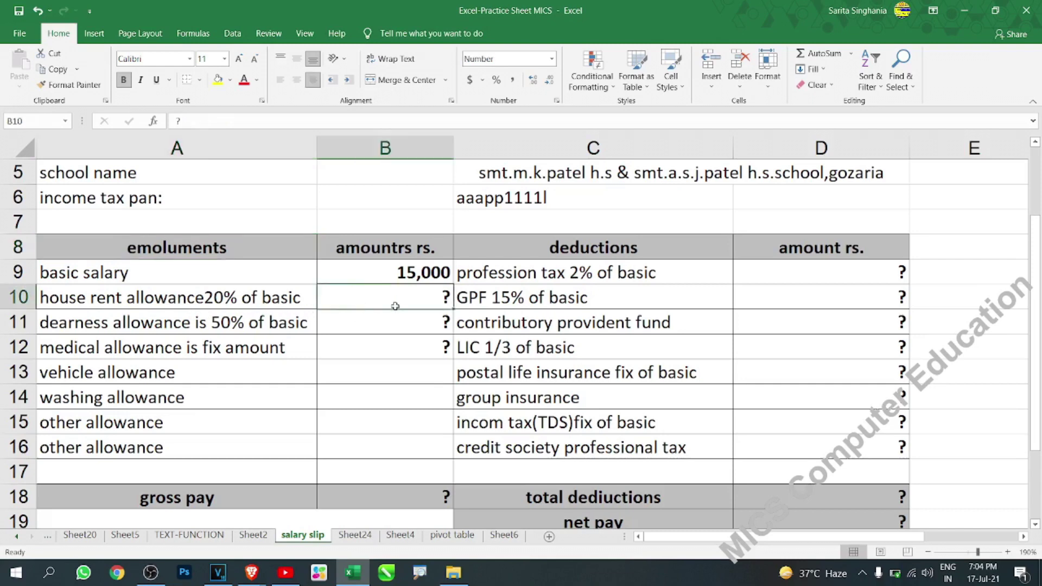
pyautogui.write('=')
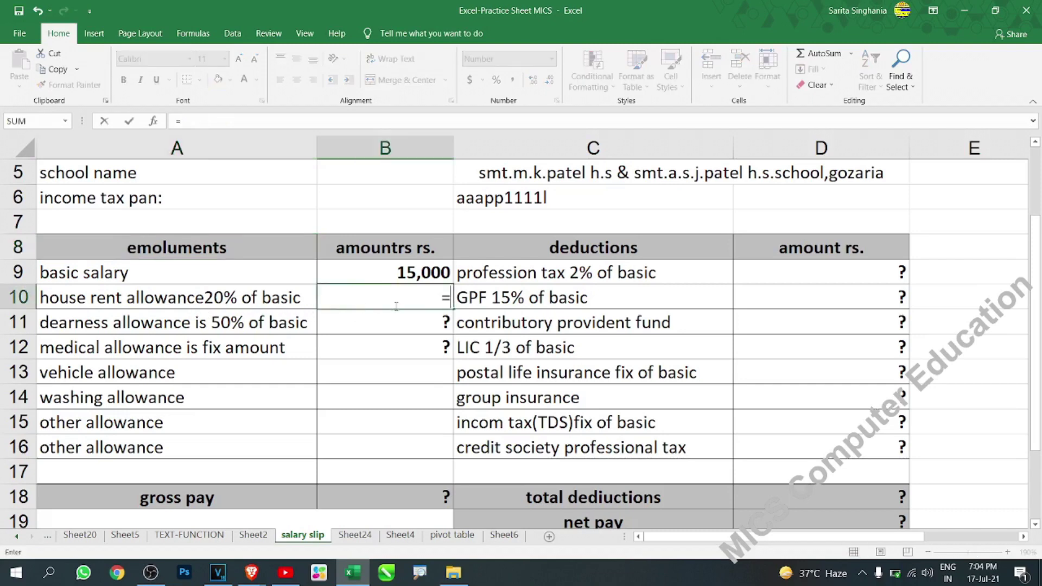
pyautogui.click(418, 274)
pyautogui.write('*')
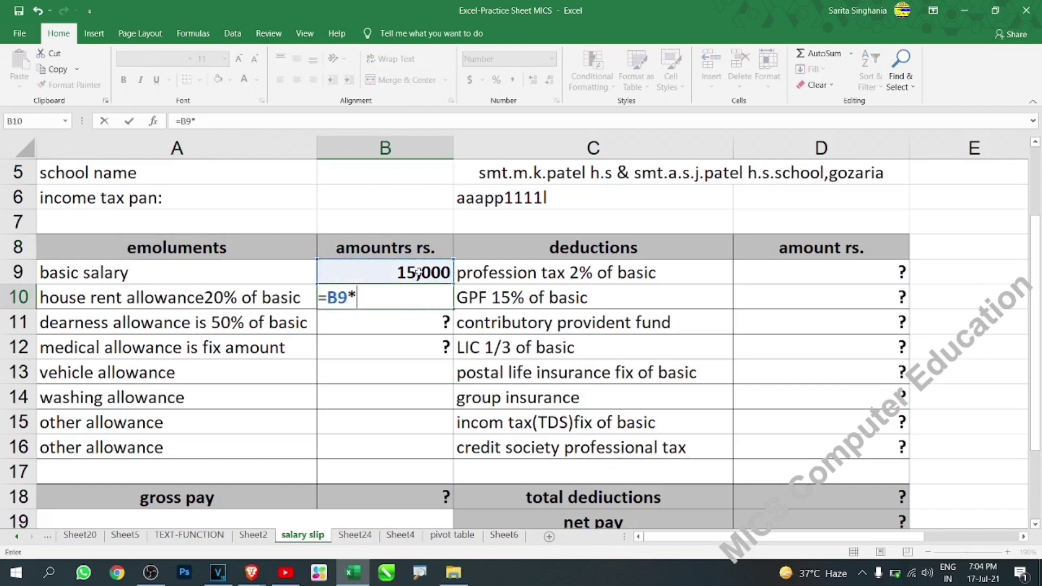
pyautogui.write('20%')
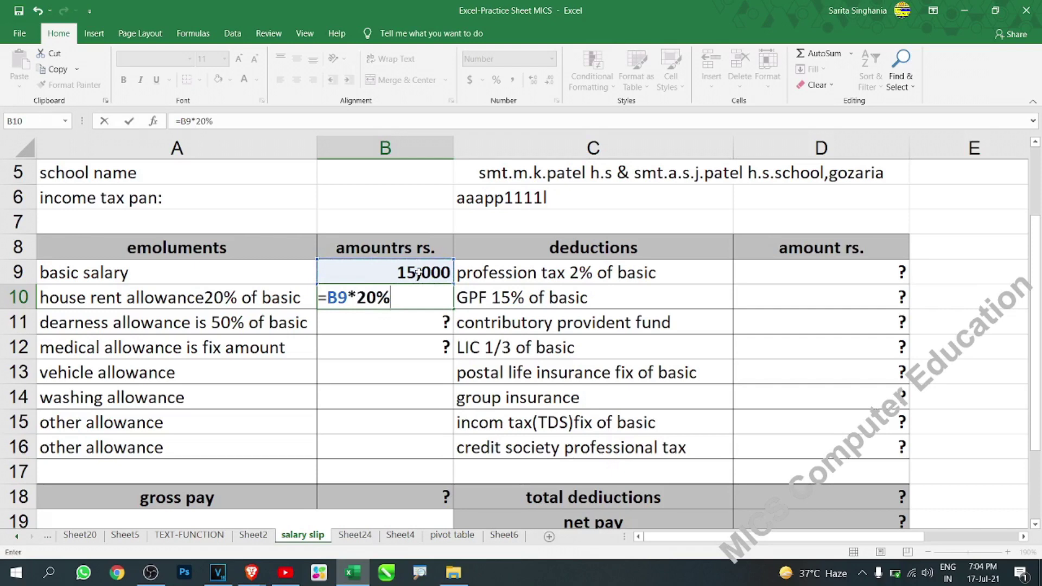
pyautogui.press('Return')
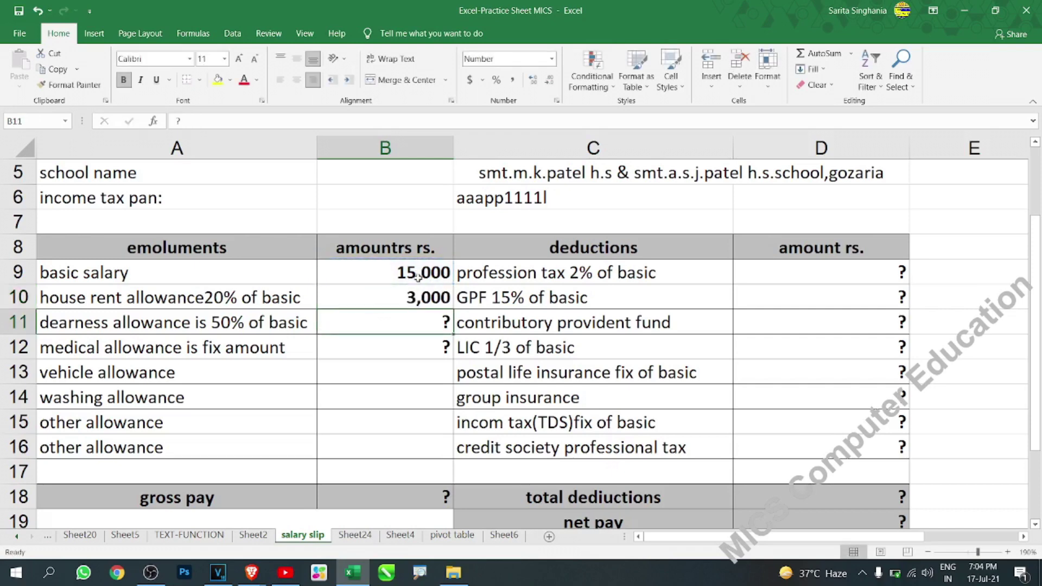
pyautogui.click(414, 299)
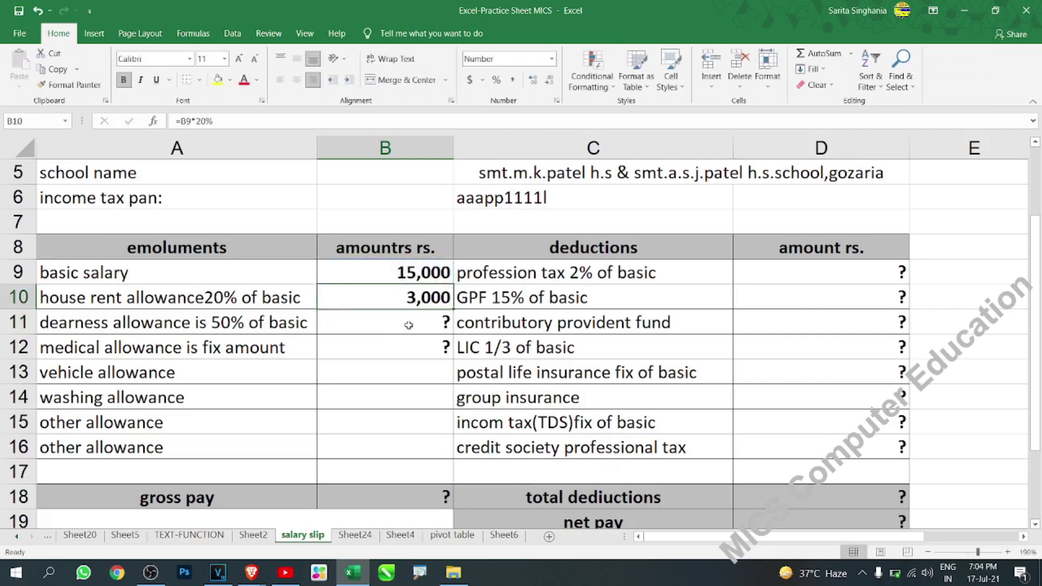
# Step: Enter =B9*50% in B11 to calculate the dearness allowance from the basic salary
pyautogui.click(409, 325)
pyautogui.write('=')
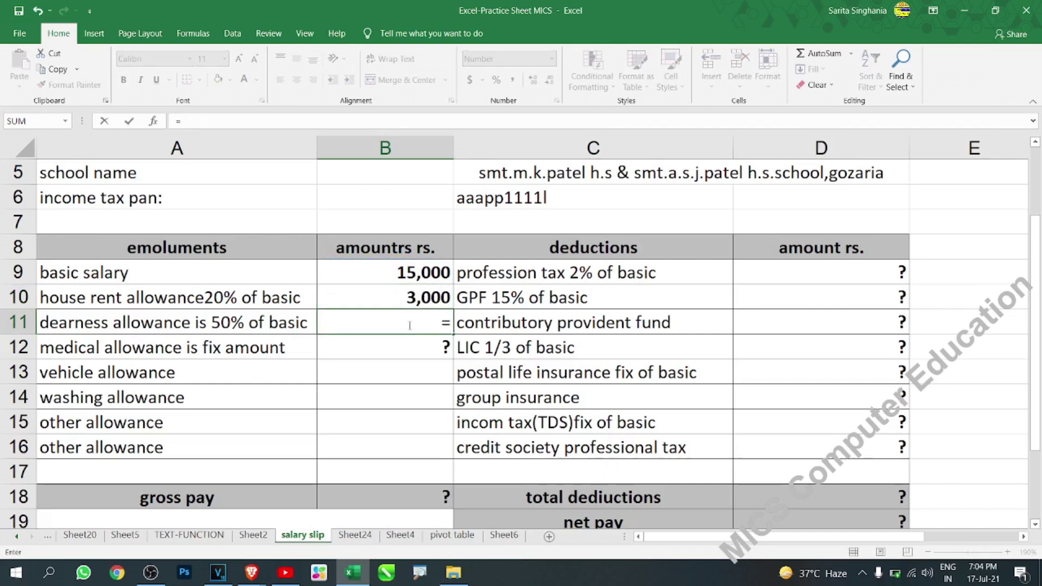
pyautogui.click(412, 273)
pyautogui.write('*50%')
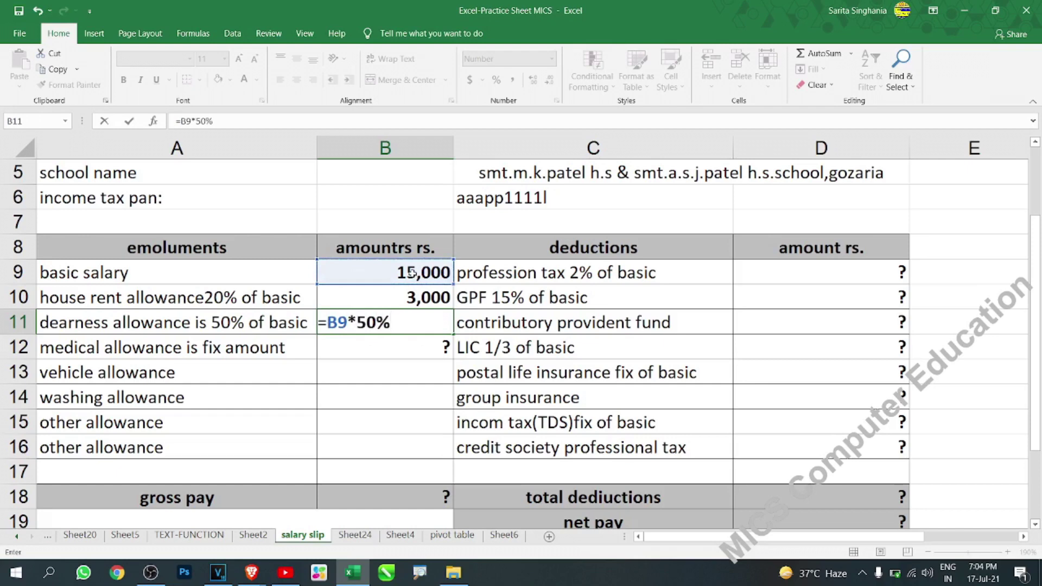
pyautogui.press('Return')
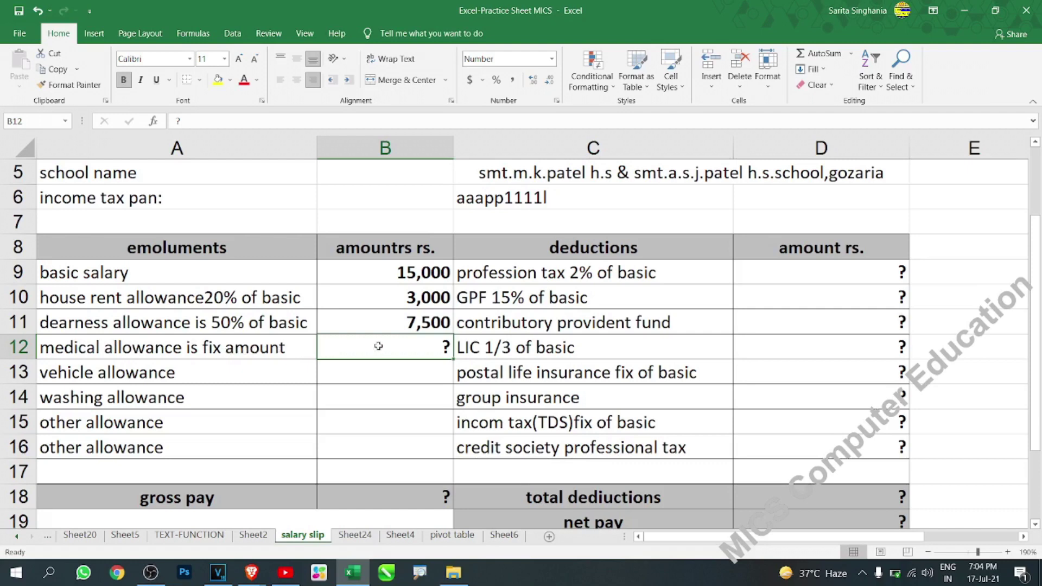
# Step: Enter the fixed allowances in B12:B14: 500 for medical, 300 for vehicle and 100 for washing
pyautogui.write('500')
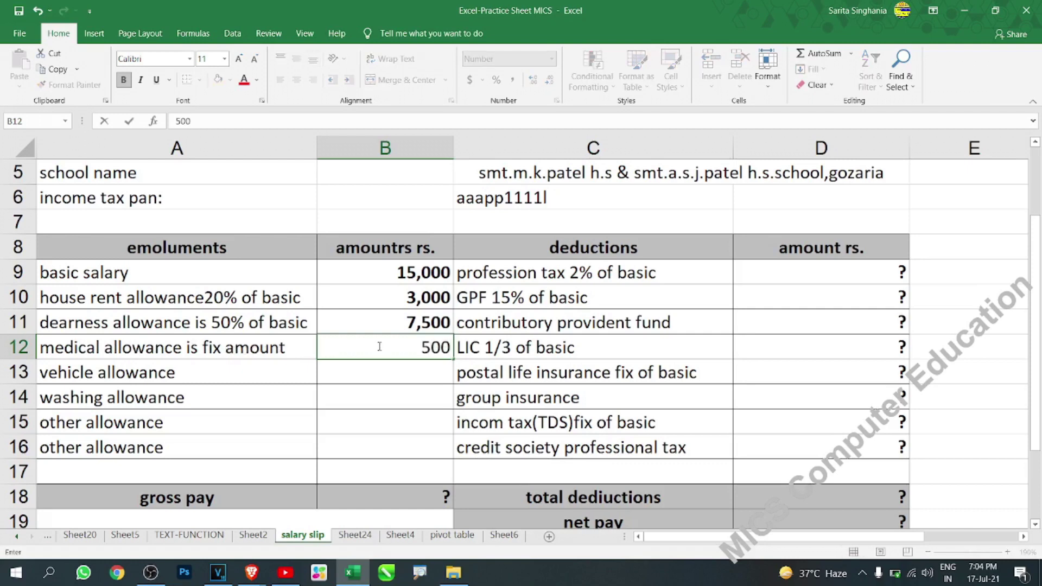
pyautogui.press('Return')
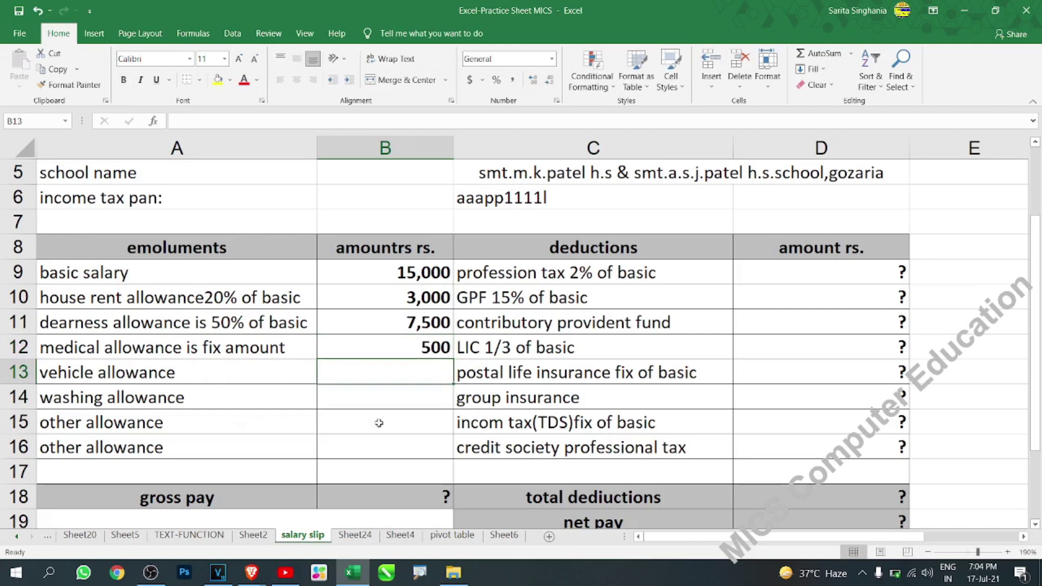
pyautogui.click(412, 400)
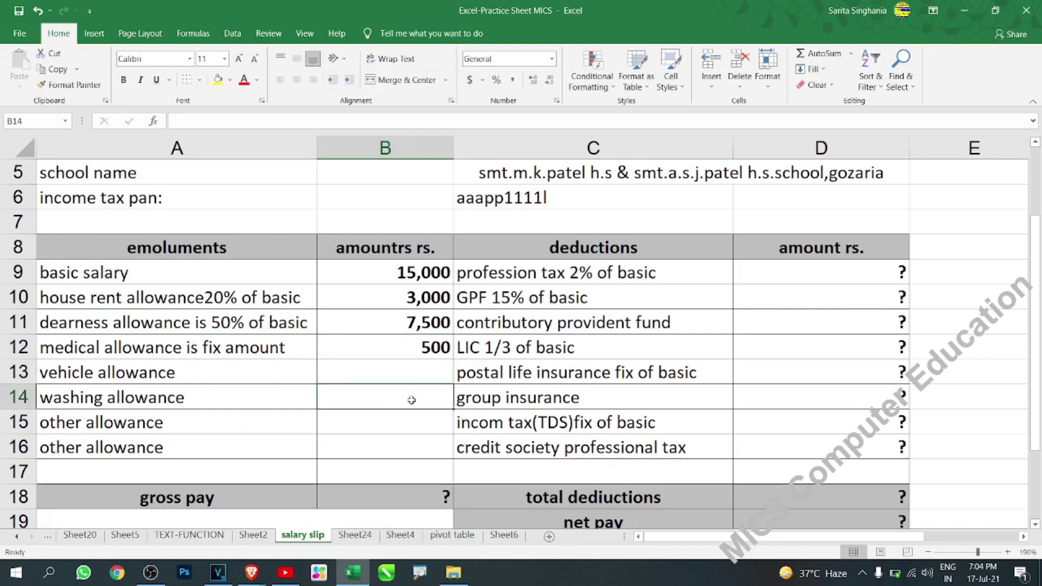
pyautogui.click(420, 374)
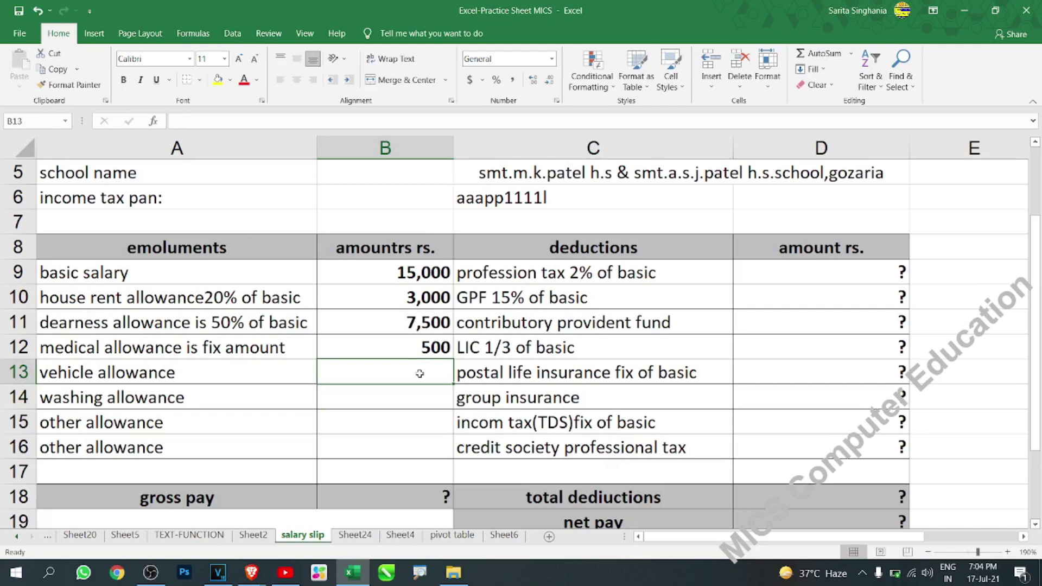
pyautogui.write('300')
pyautogui.click(417, 397)
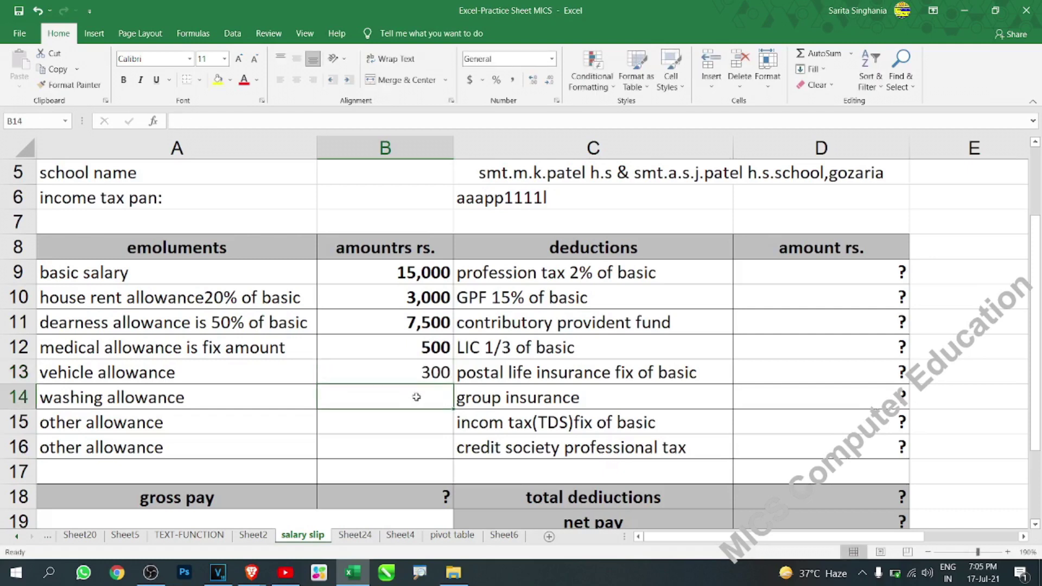
pyautogui.write('100')
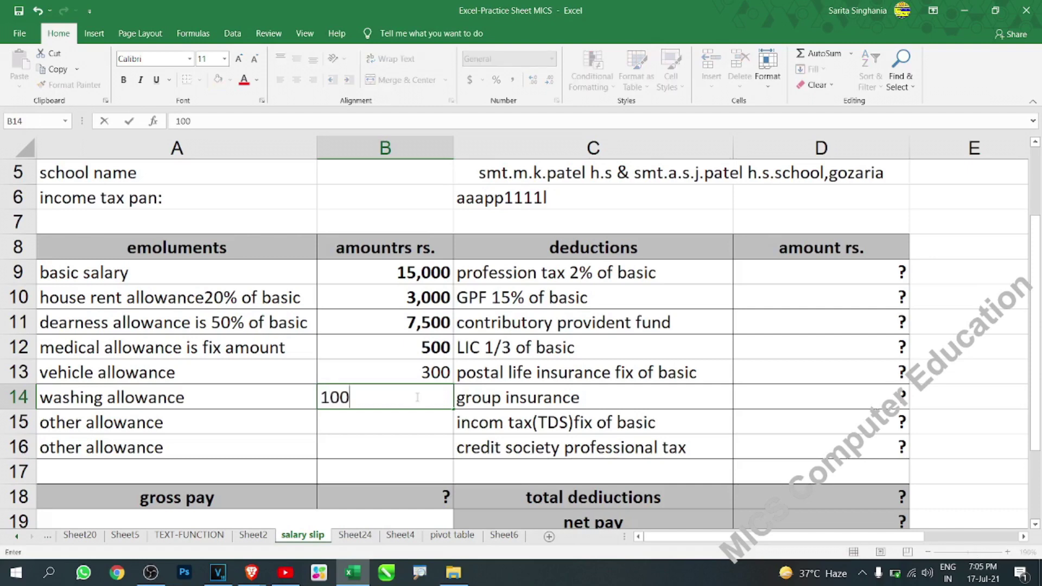
pyautogui.press('Return')
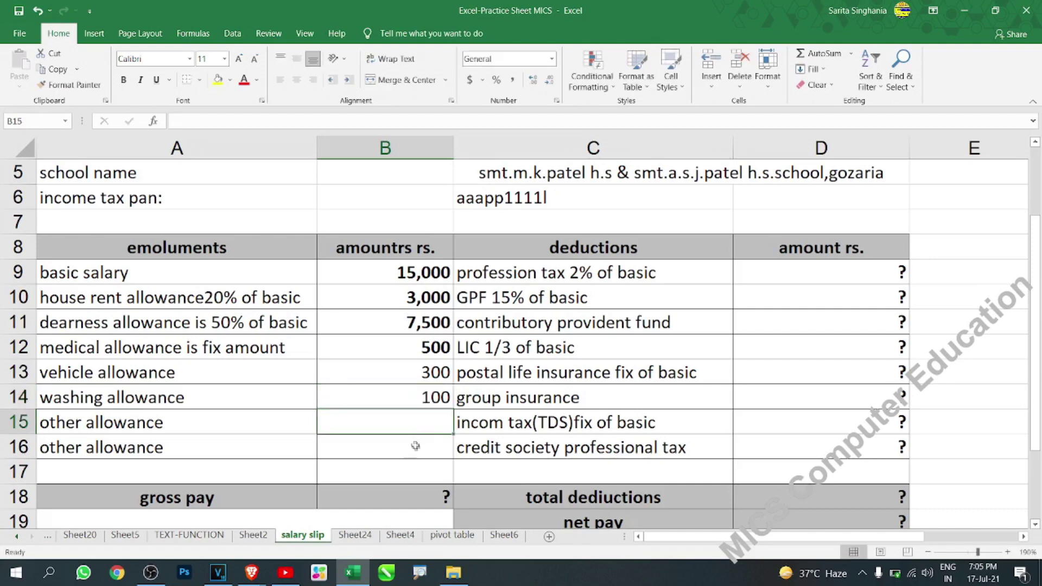
# Step: Enter 50 in B16 as the amount for the second other allowance
pyautogui.click(414, 441)
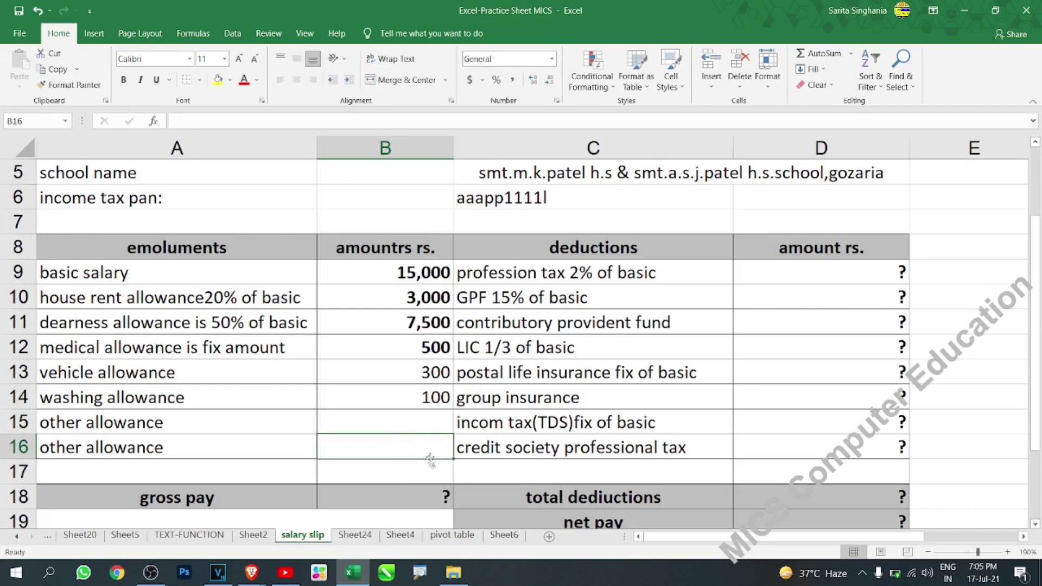
pyautogui.write('50')
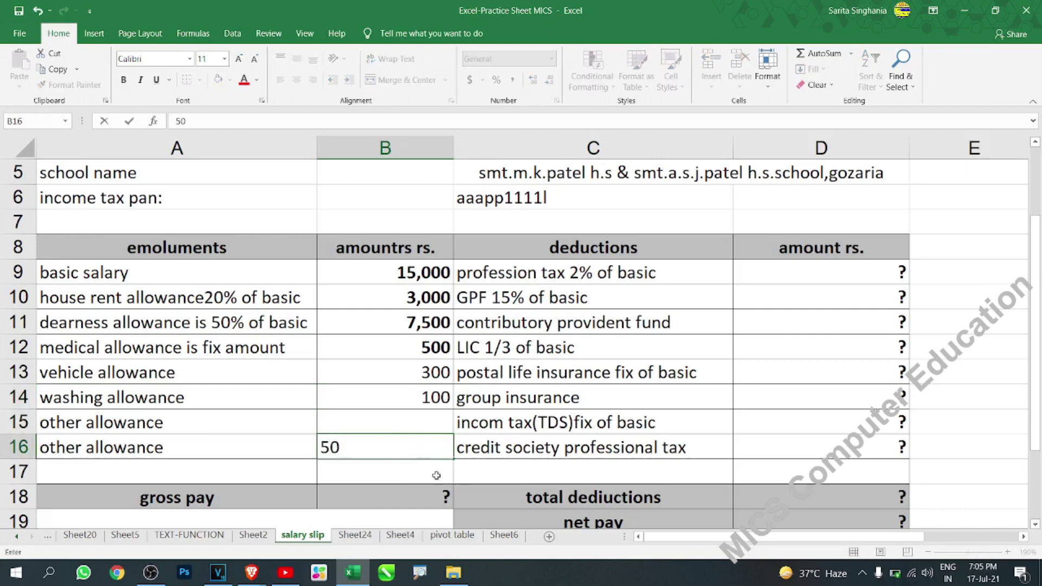
pyautogui.click(437, 475)
pyautogui.click(425, 501)
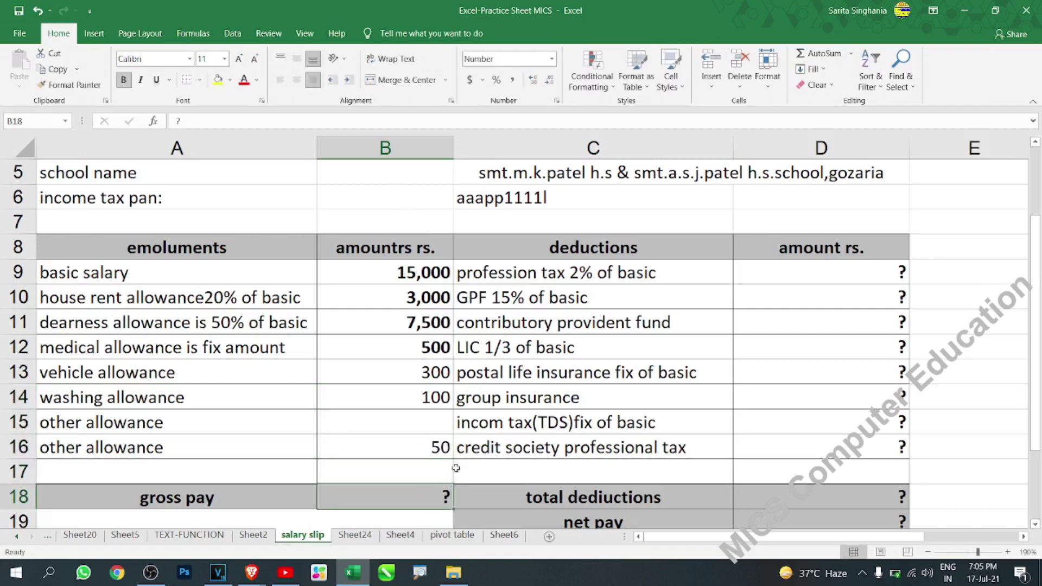
pyautogui.press('alt')
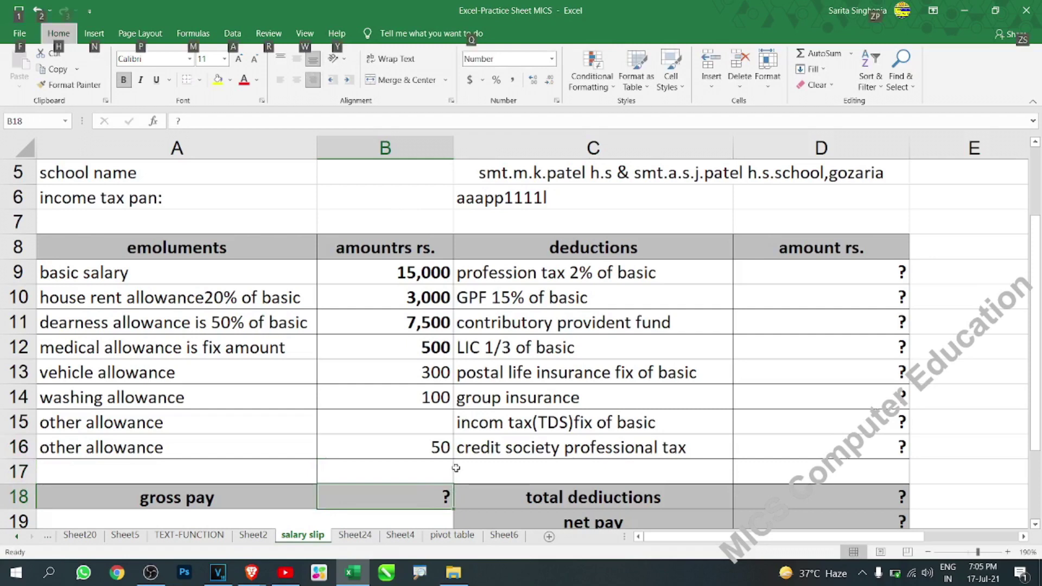
pyautogui.click(416, 515)
pyautogui.hotkey('alt', '=')
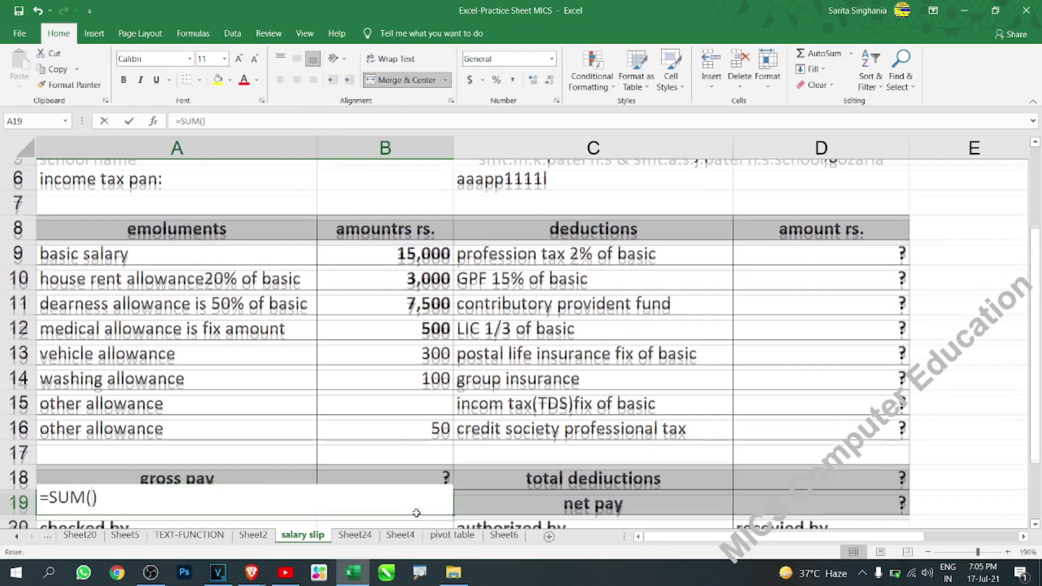
pyautogui.press('Escape')
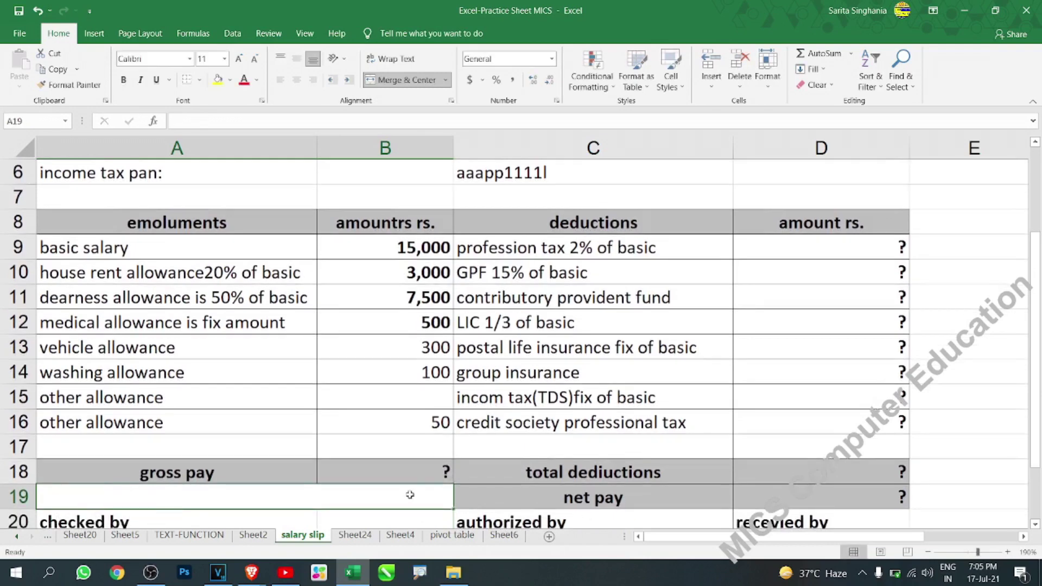
# Step: Calculate the gross pay in B18 with =SUM(B9:B17) and check the formula
pyautogui.click(427, 469)
pyautogui.hotkey('alt', '=')
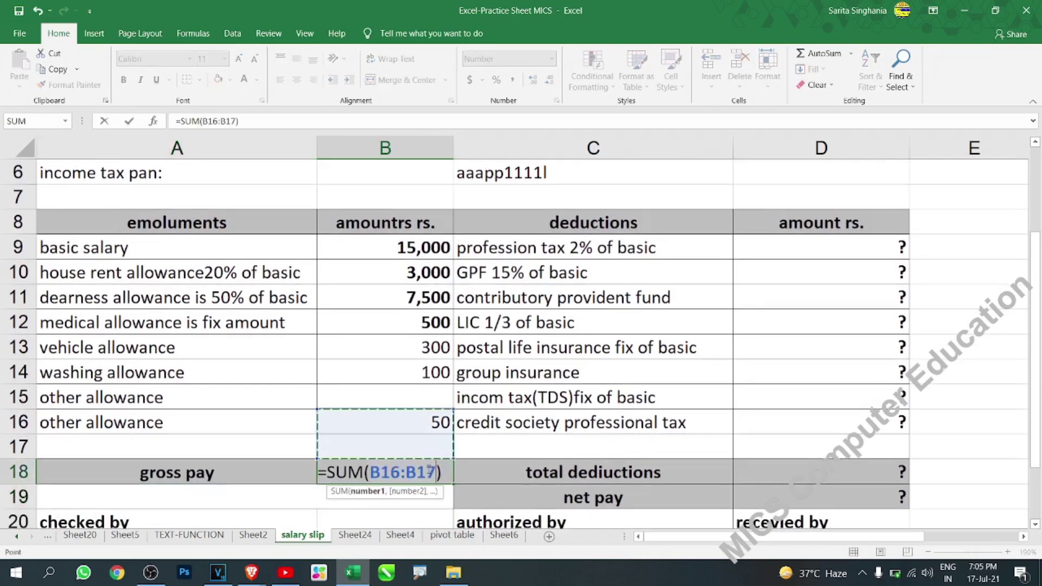
pyautogui.moveTo(419, 249); pyautogui.dragTo(402, 446)
pyautogui.press('Return')
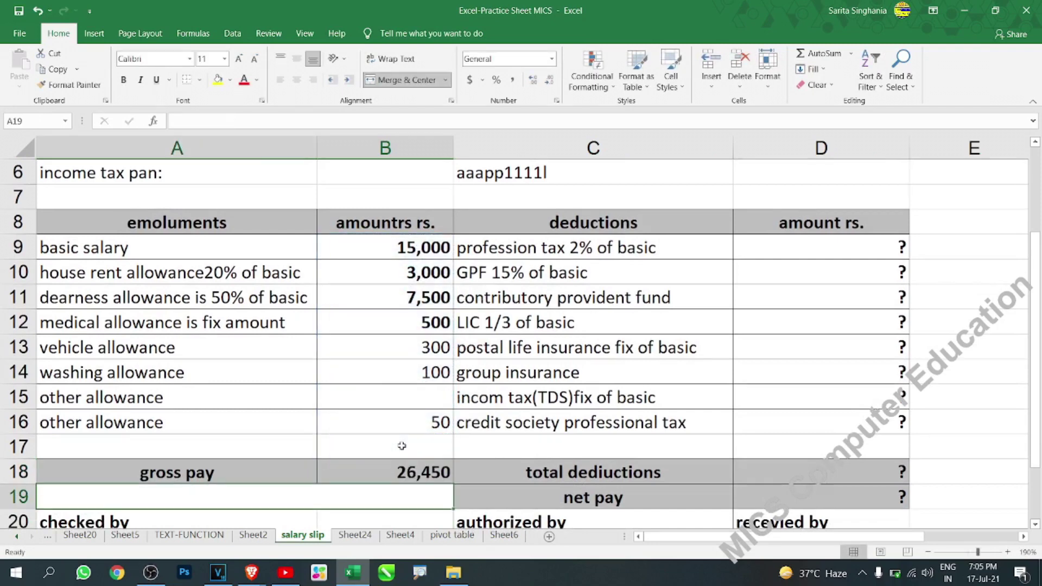
pyautogui.click(406, 477)
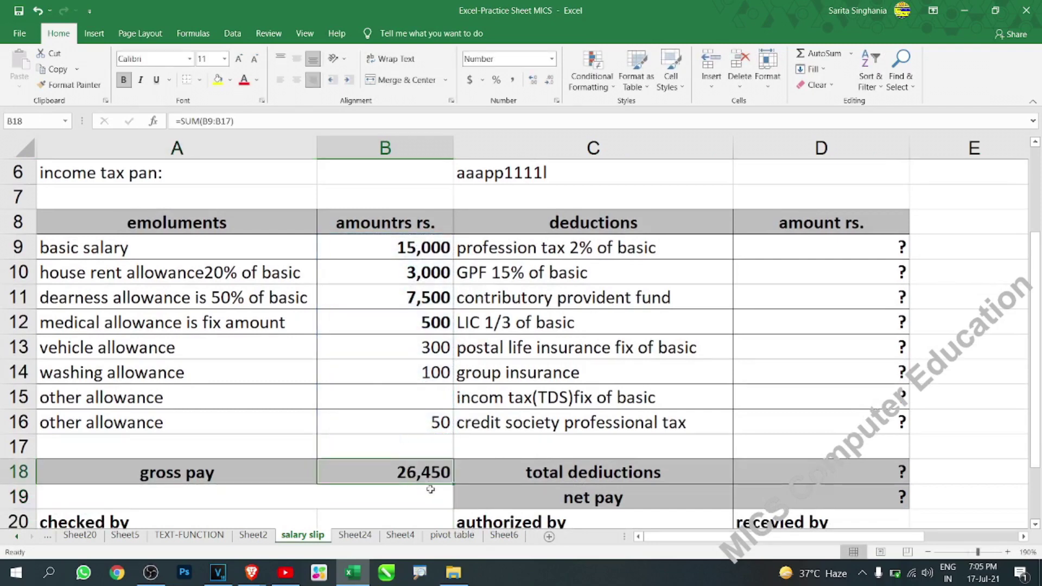
# Step: Enter =B9*2% in D9 to calculate the profession tax from the basic salary
pyautogui.click(883, 255)
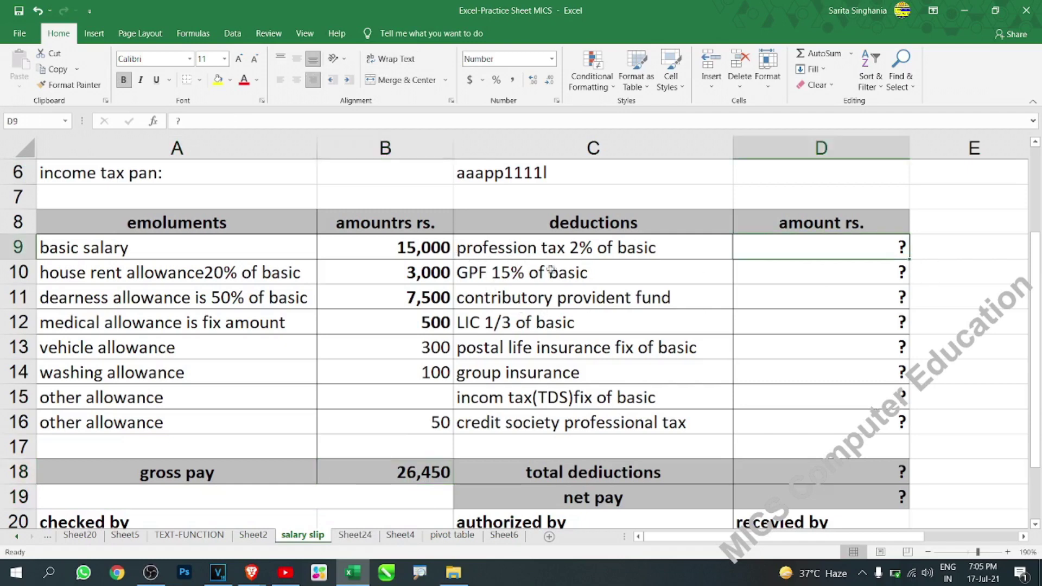
pyautogui.write('=')
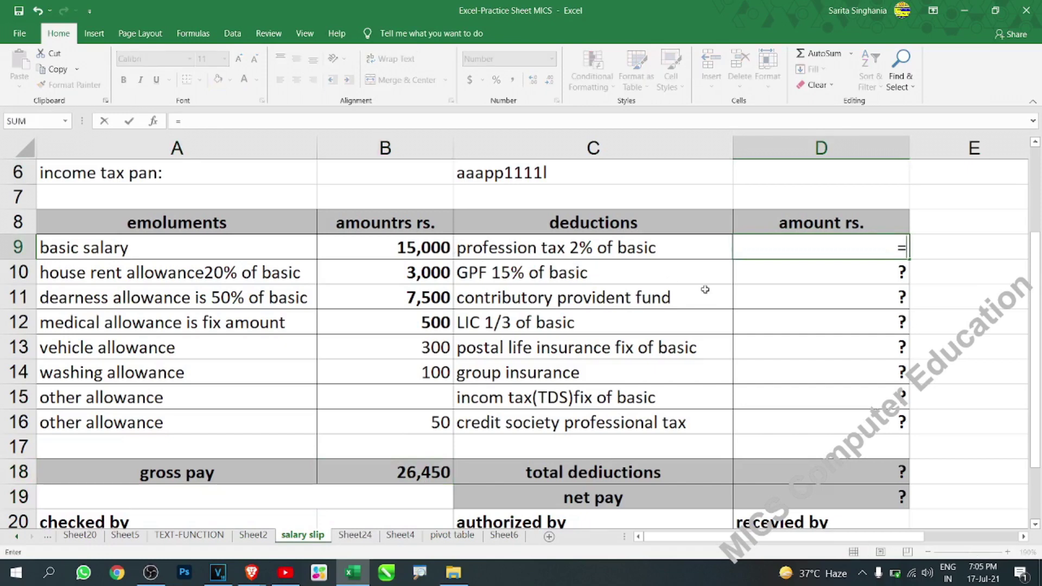
pyautogui.click(417, 250)
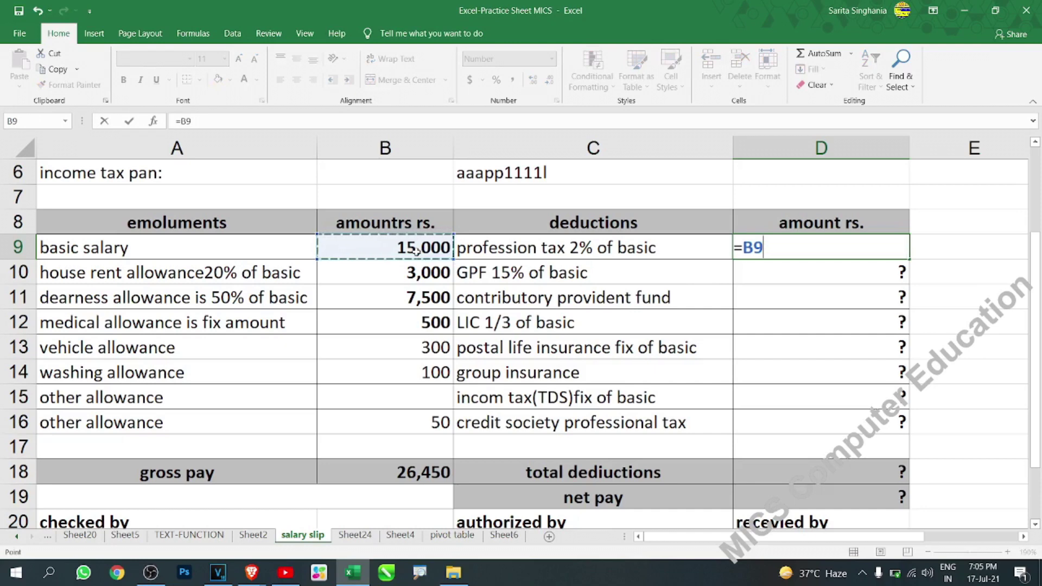
pyautogui.write('*2%')
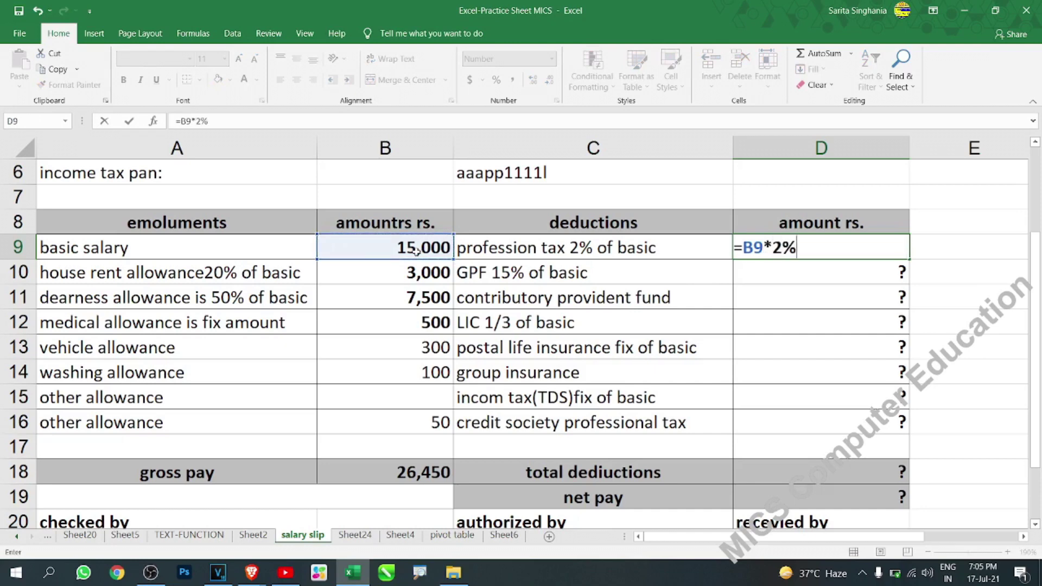
pyautogui.press('Return')
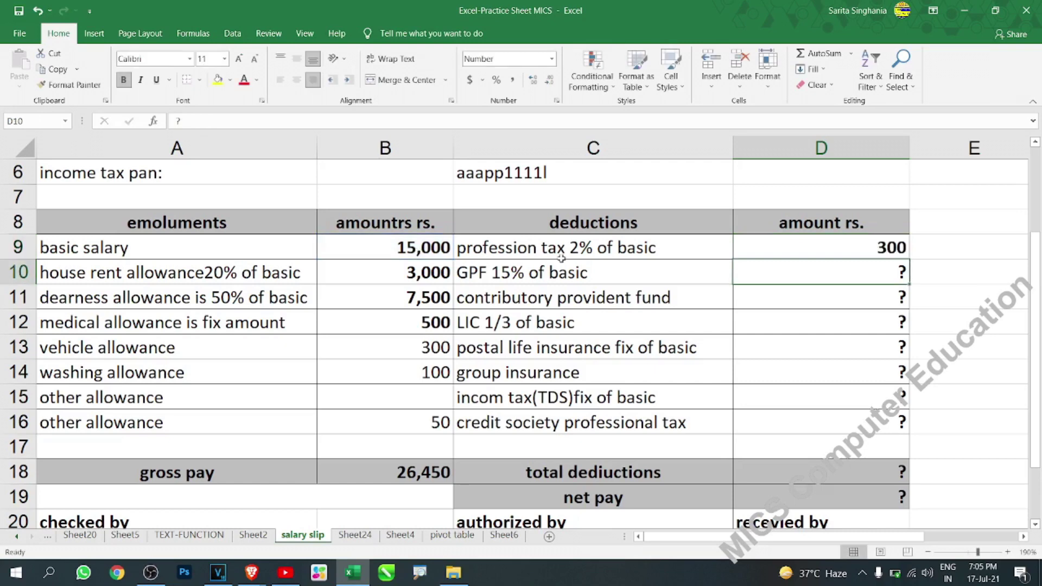
# Step: Enter =B9*15% in D10 to calculate the GPF deduction from the basic salary
pyautogui.write('=')
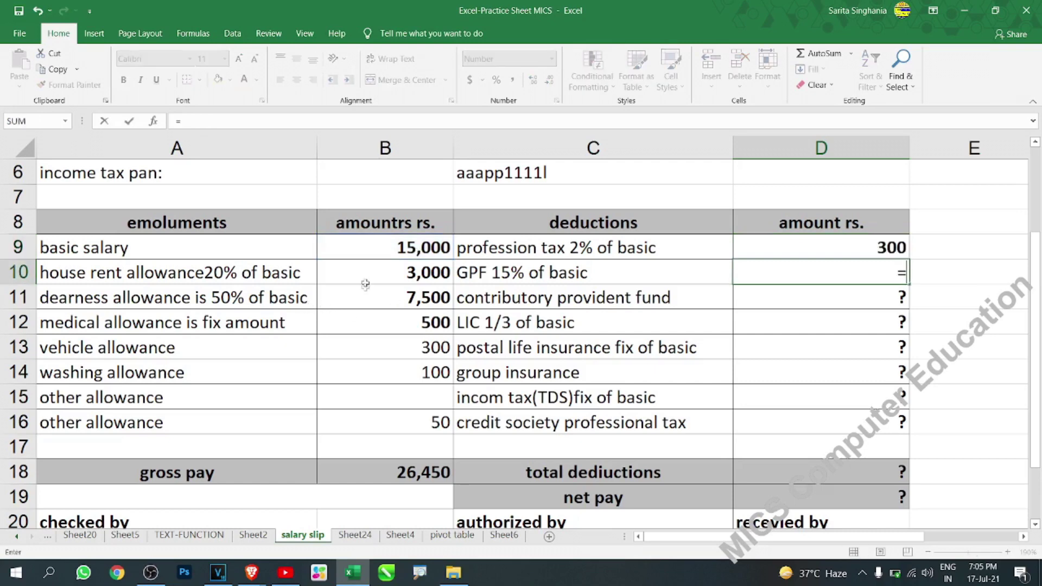
pyautogui.click(383, 250)
pyautogui.write('*')
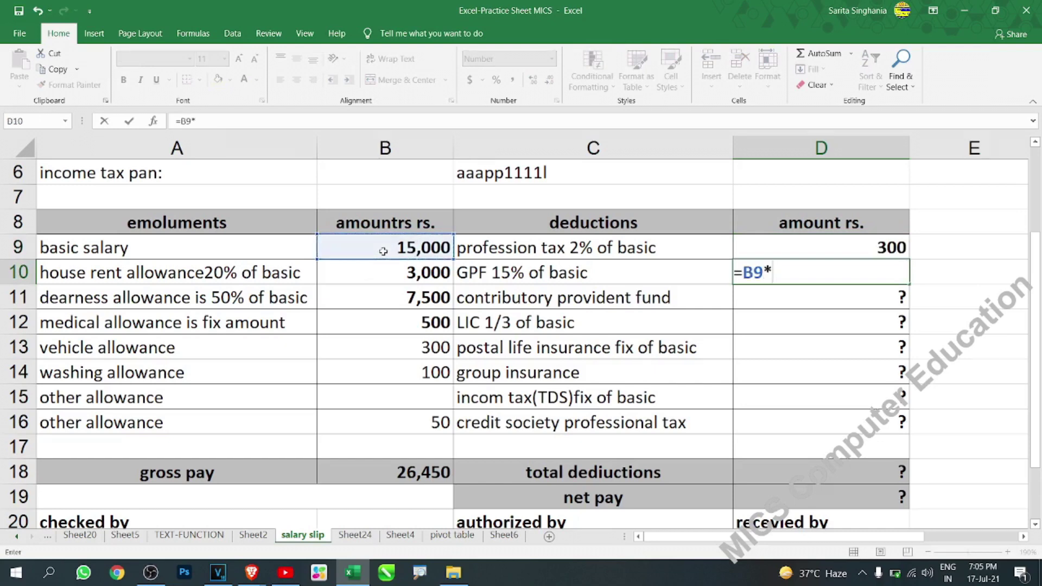
pyautogui.write('15%')
pyautogui.press('Return')
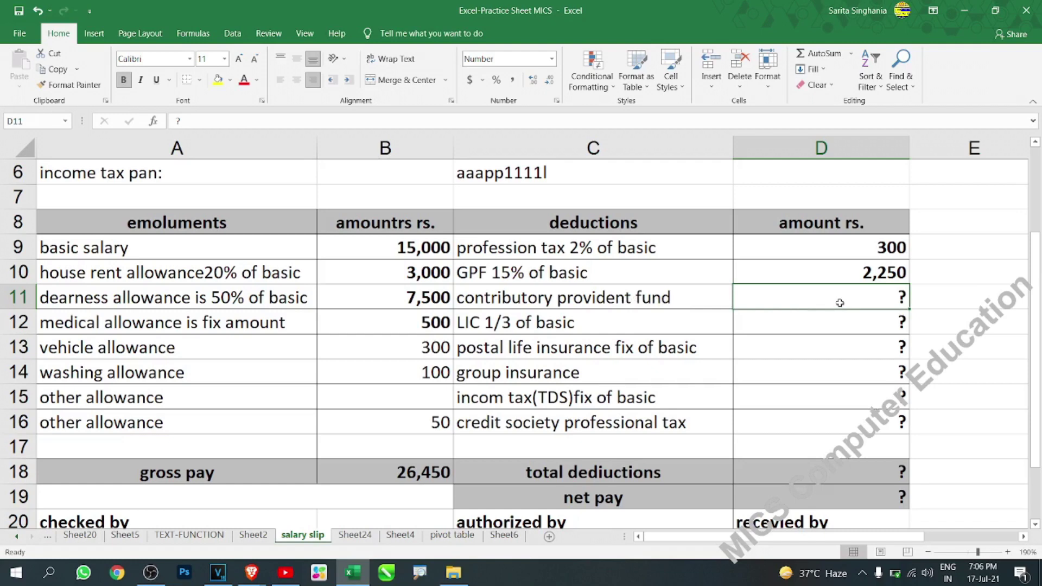
# Step: Enter 1000 in D11 for the contributory provident fund and =B9/3 in D12 for the LIC deduction
pyautogui.write('1000')
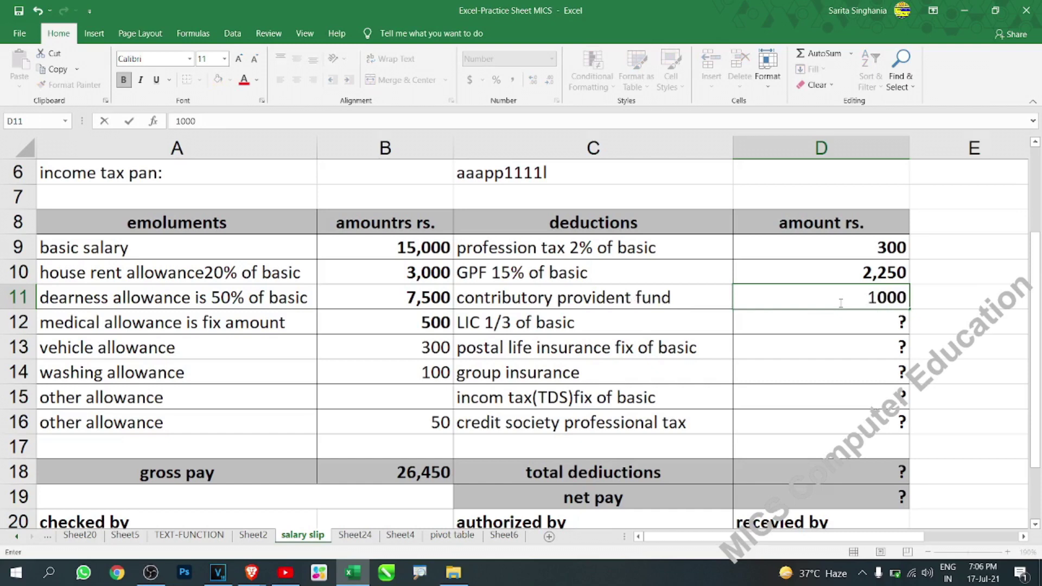
pyautogui.press('Return')
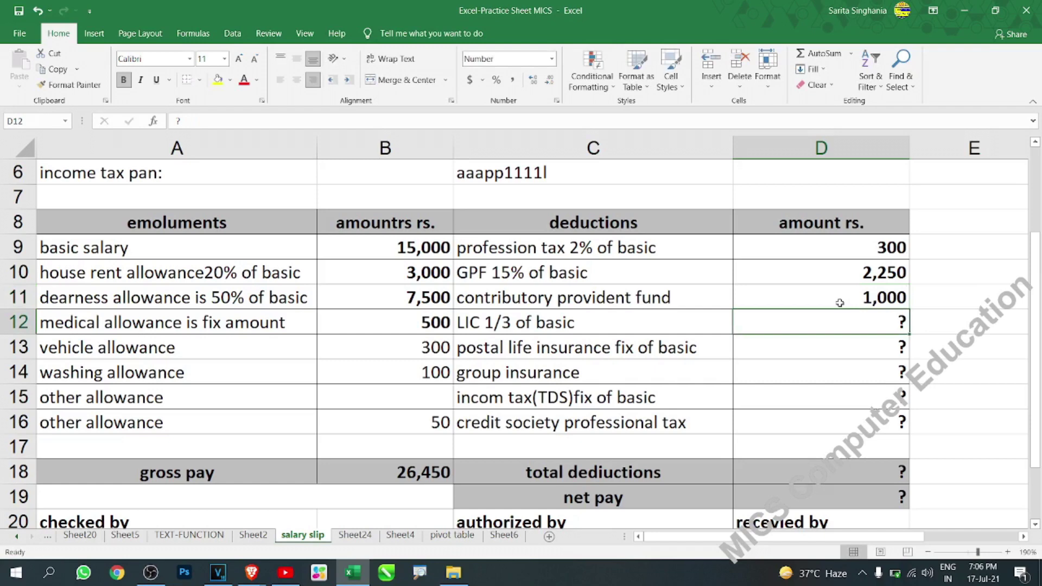
pyautogui.write('=')
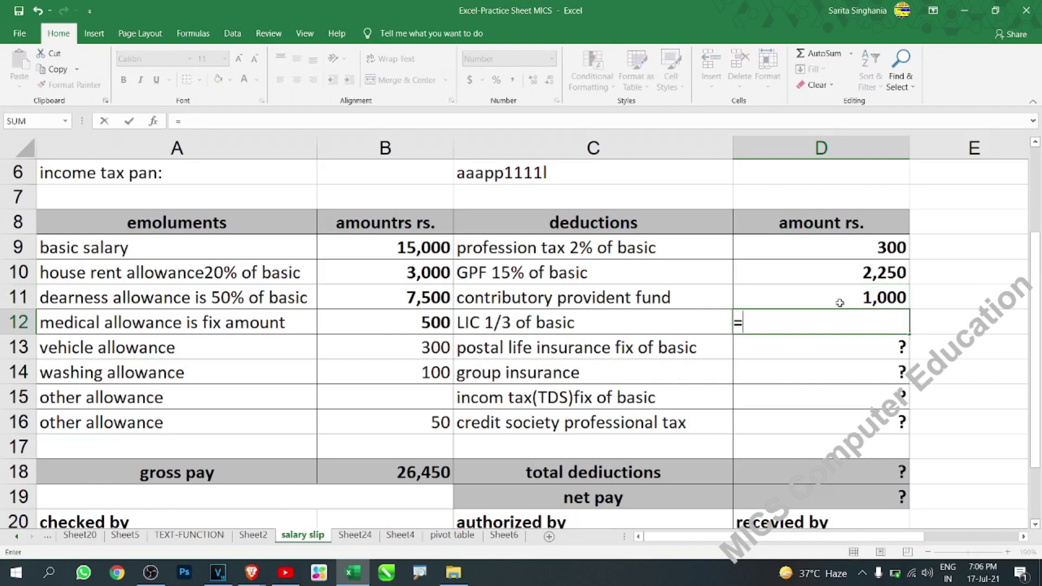
pyautogui.click(372, 249)
pyautogui.write('/3')
pyautogui.press('Return')
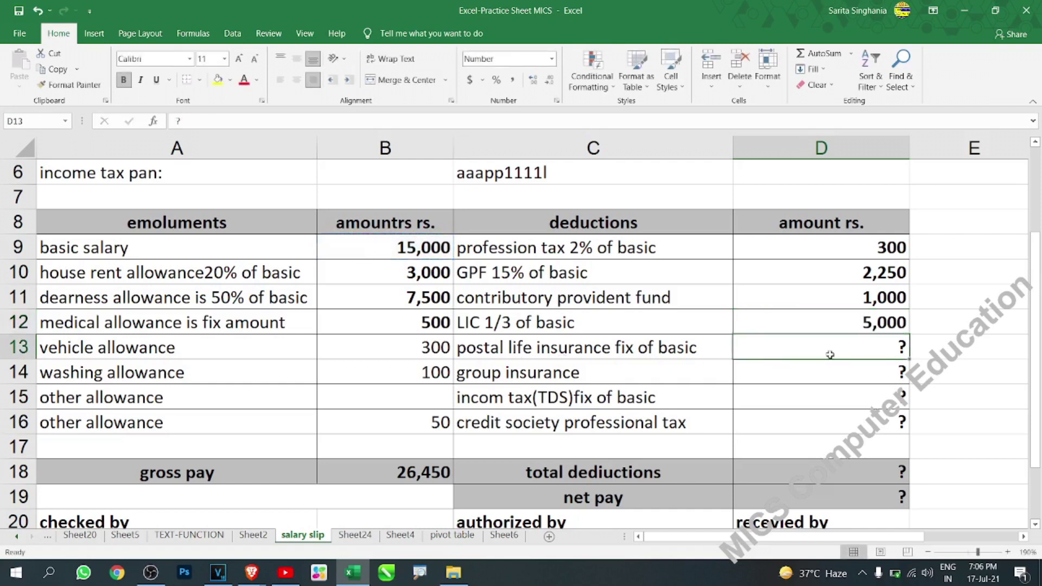
# Step: Enter the fixed deductions in D13:D16: 700 postal life insurance, 400 group insurance, 300 income tax and 500 credit society professional tax
pyautogui.write('700')
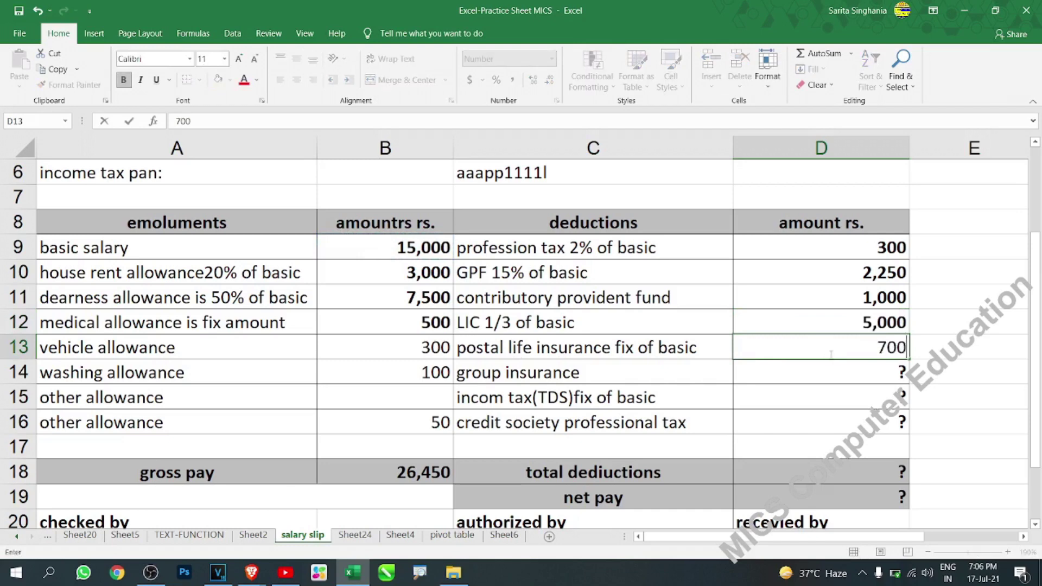
pyautogui.press('Return')
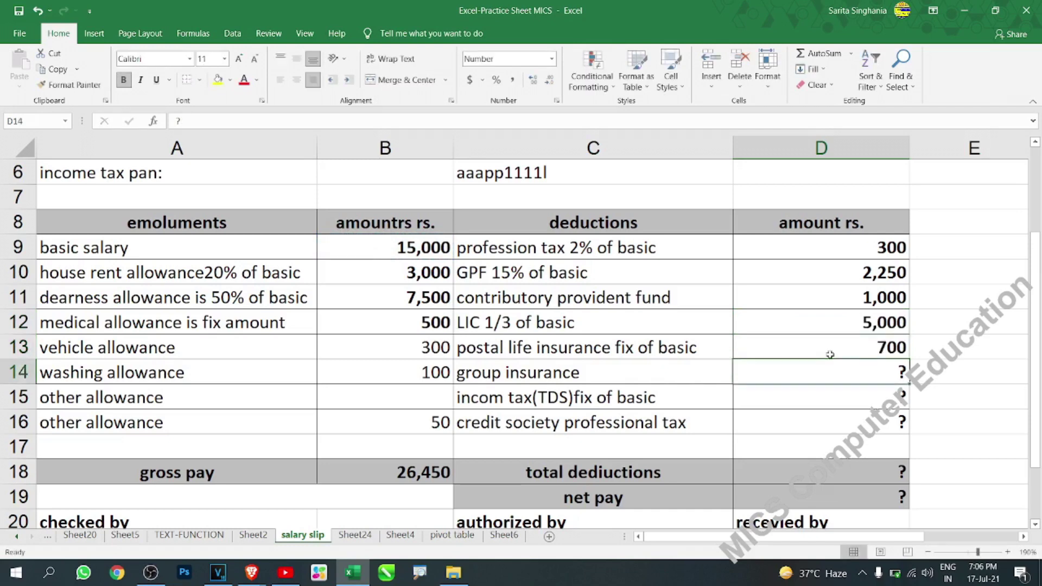
pyautogui.write('400')
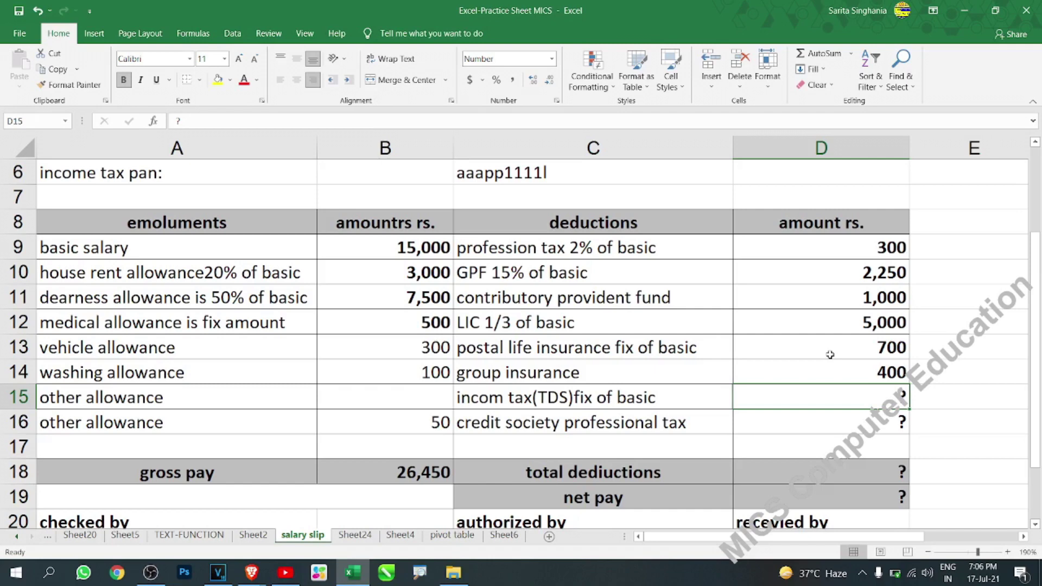
pyautogui.write('300')
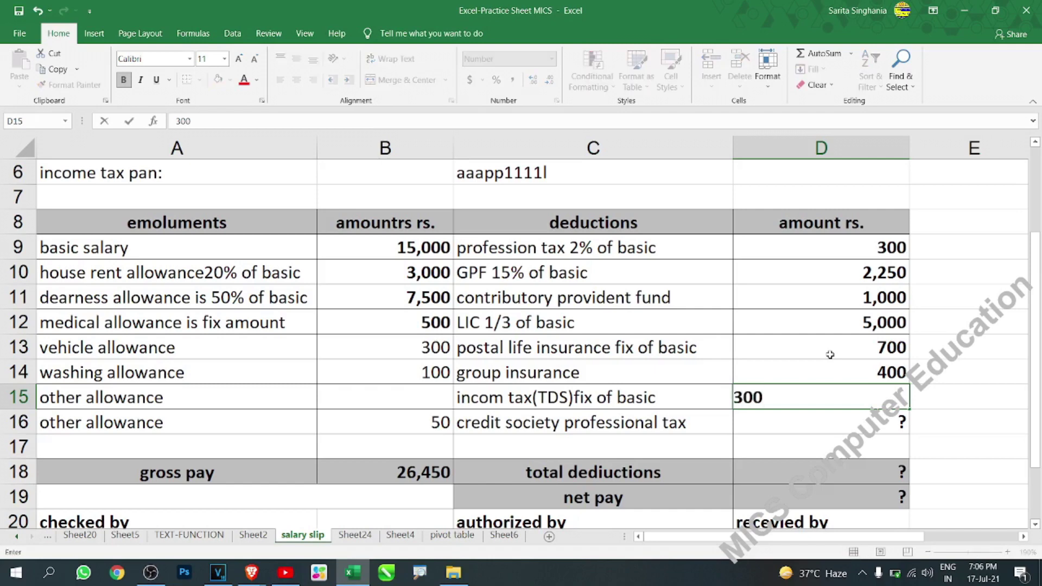
pyautogui.press('Return')
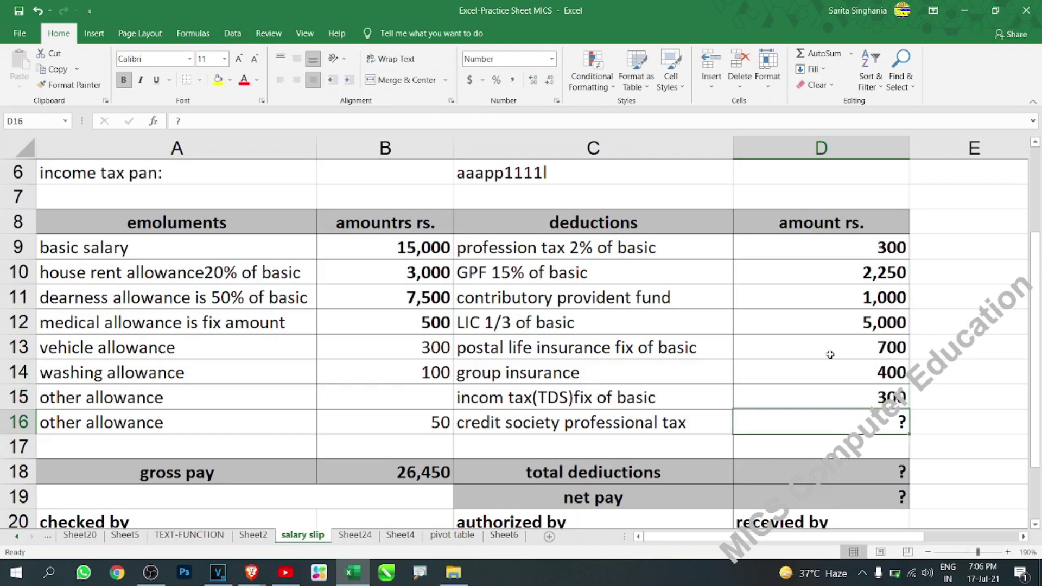
pyautogui.write('500')
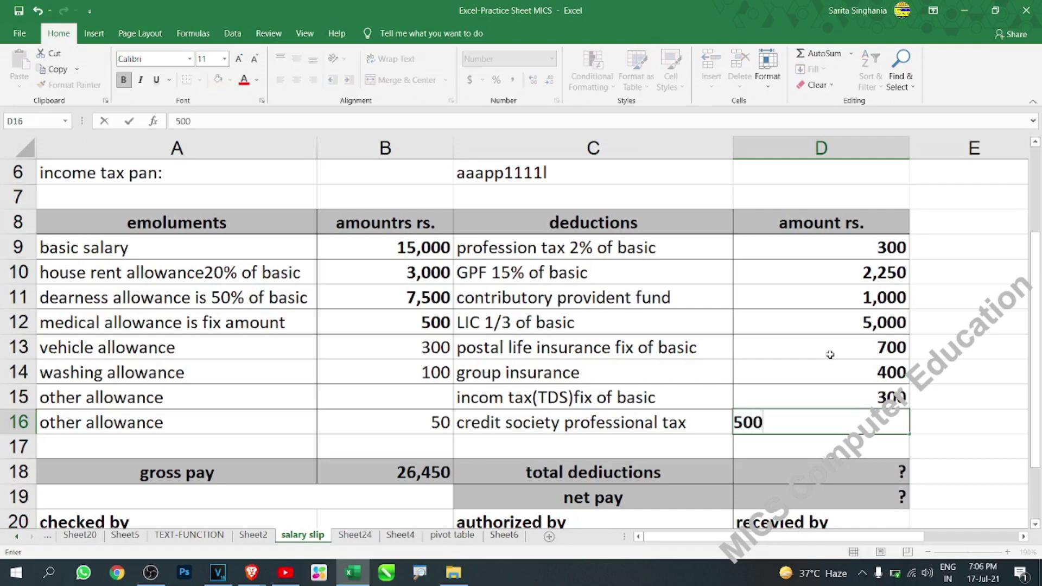
pyautogui.press('Return')
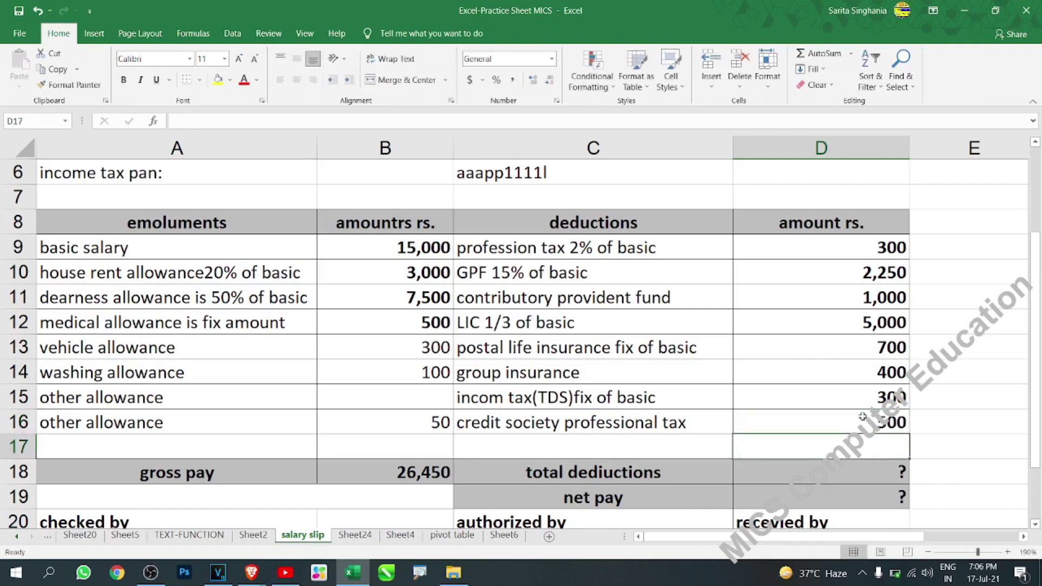
# Step: Calculate the total deductions in D18 with =SUM(D9:D17)
pyautogui.click(881, 477)
pyautogui.hotkey('alt', '=')
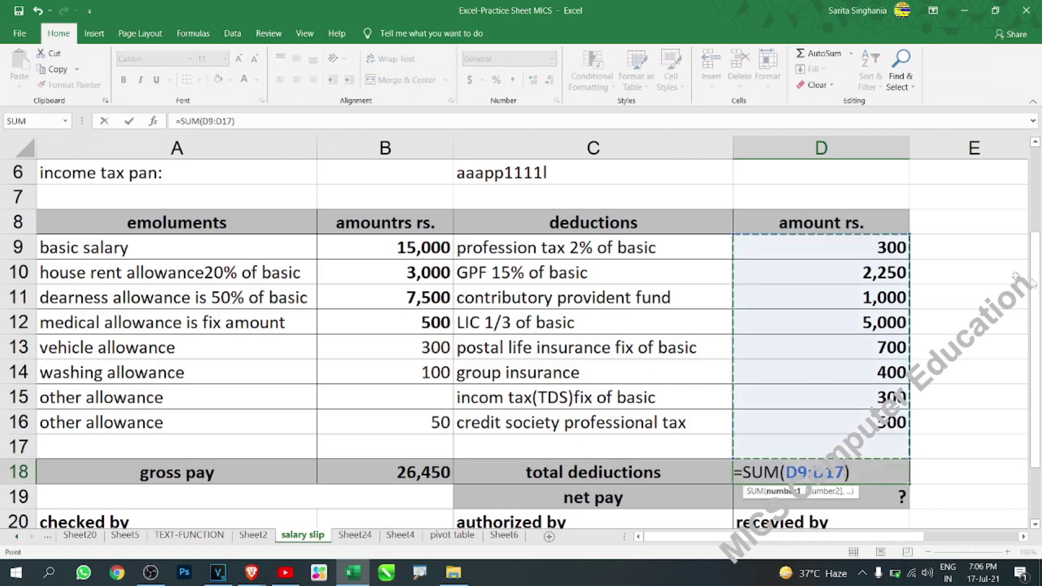
pyautogui.press('Return')
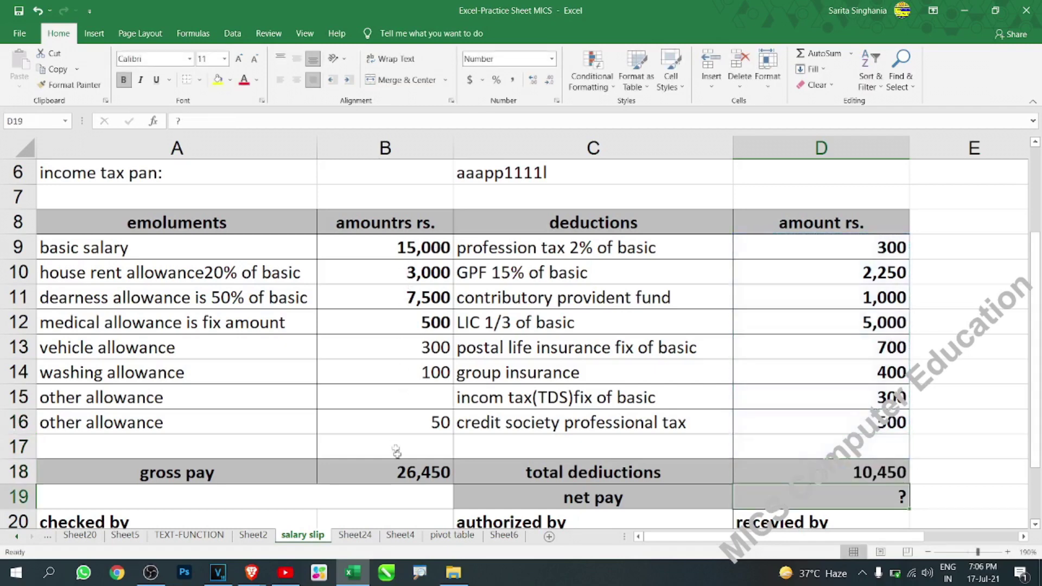
# Step: Calculate the net pay in D19 by subtracting total deductions from gross pay with =B18-D18
pyautogui.click(401, 475)
pyautogui.click(876, 468)
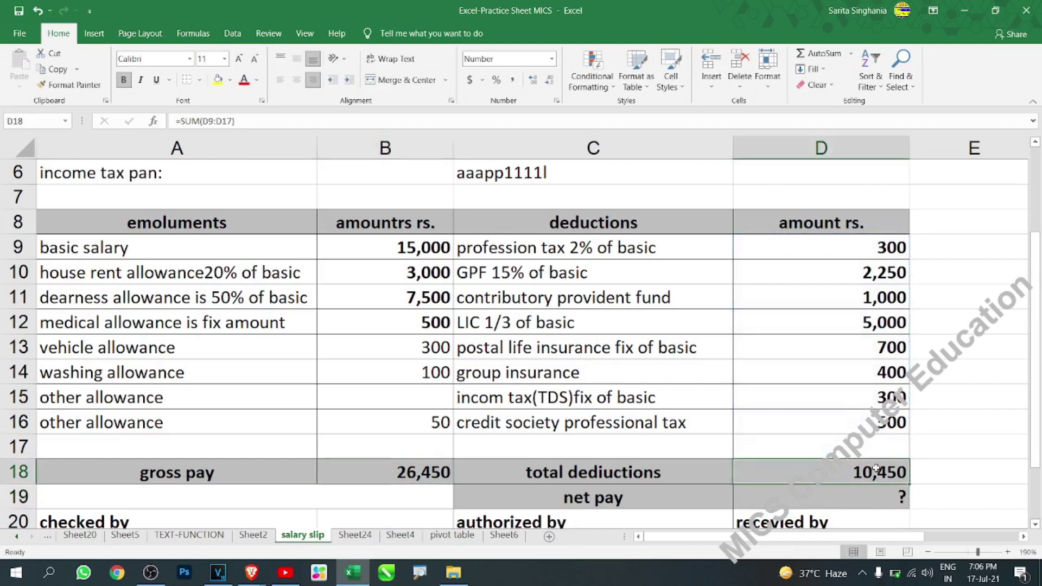
pyautogui.click(868, 500)
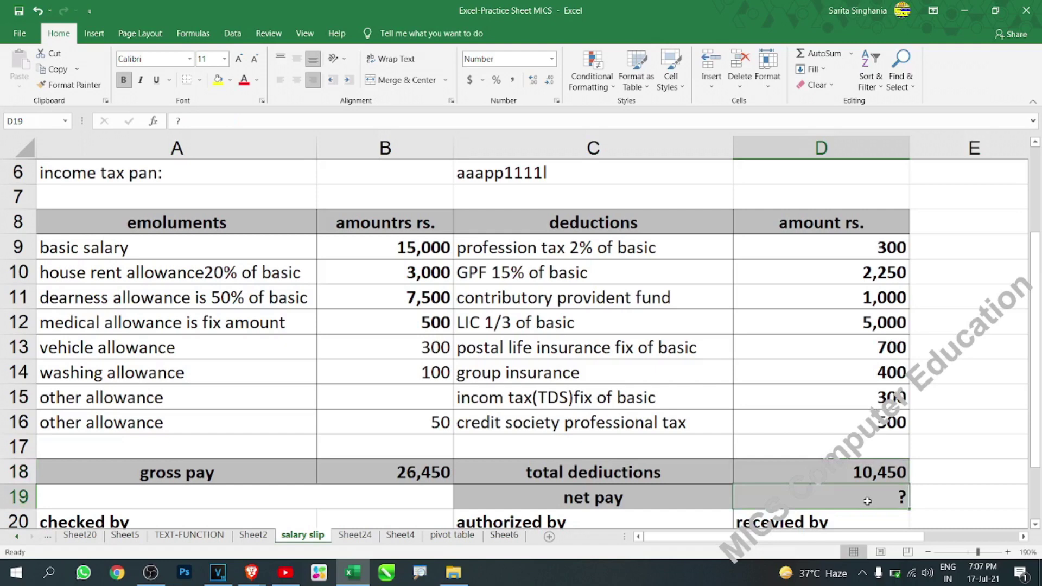
pyautogui.write('=')
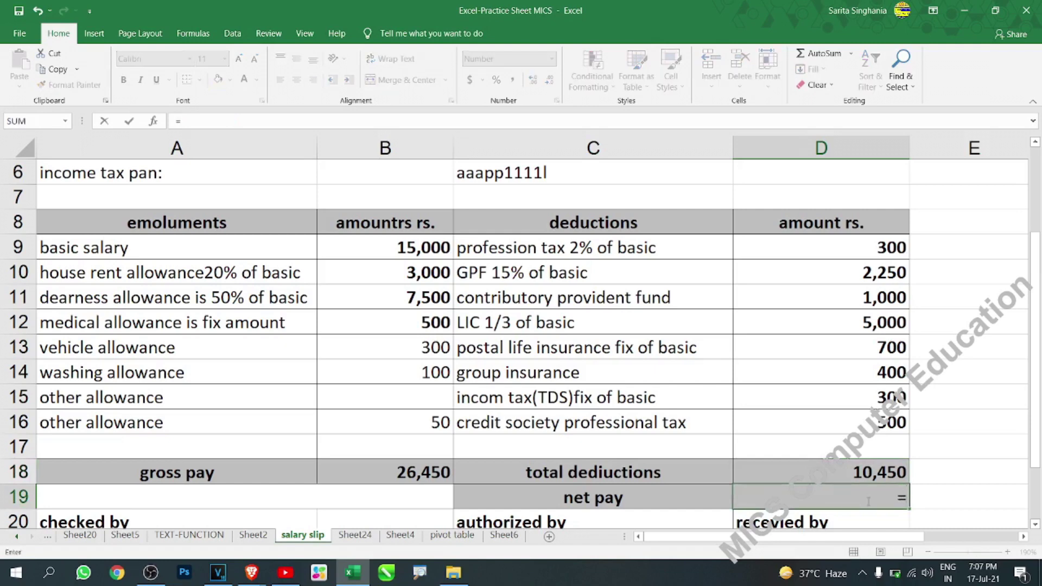
pyautogui.click(394, 474)
pyautogui.write('-')
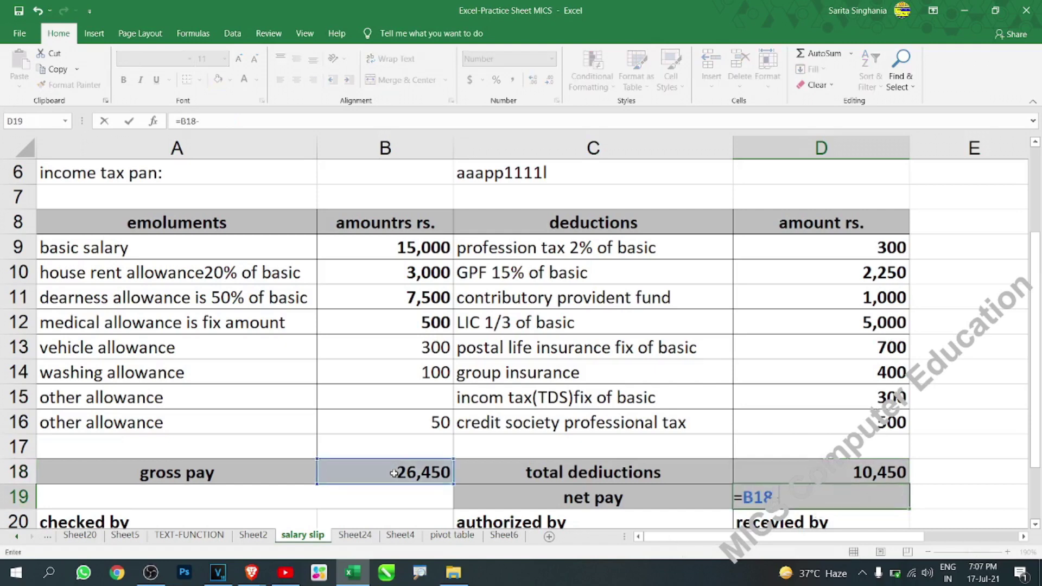
pyautogui.click(845, 479)
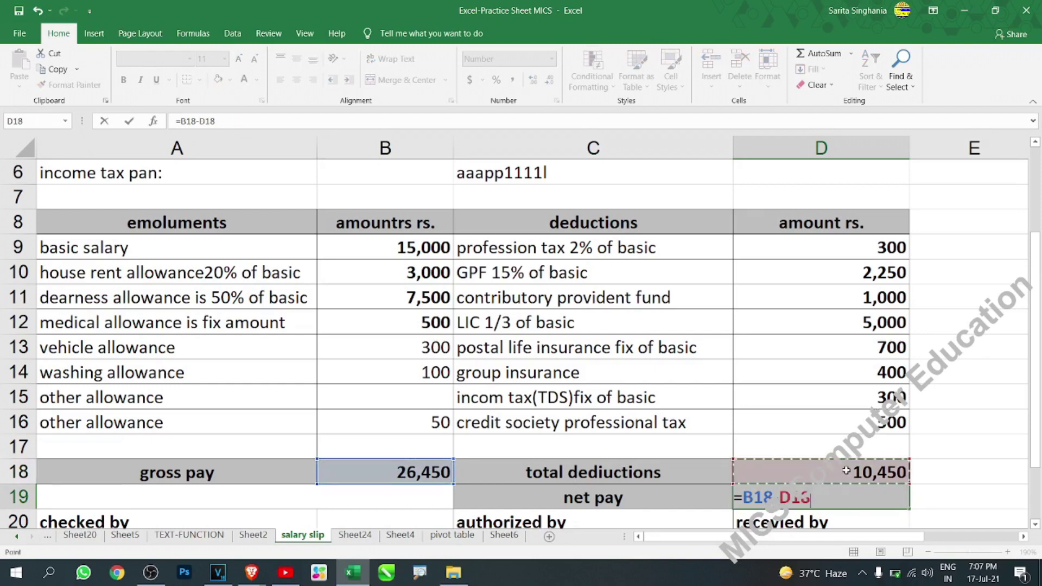
pyautogui.press('Return')
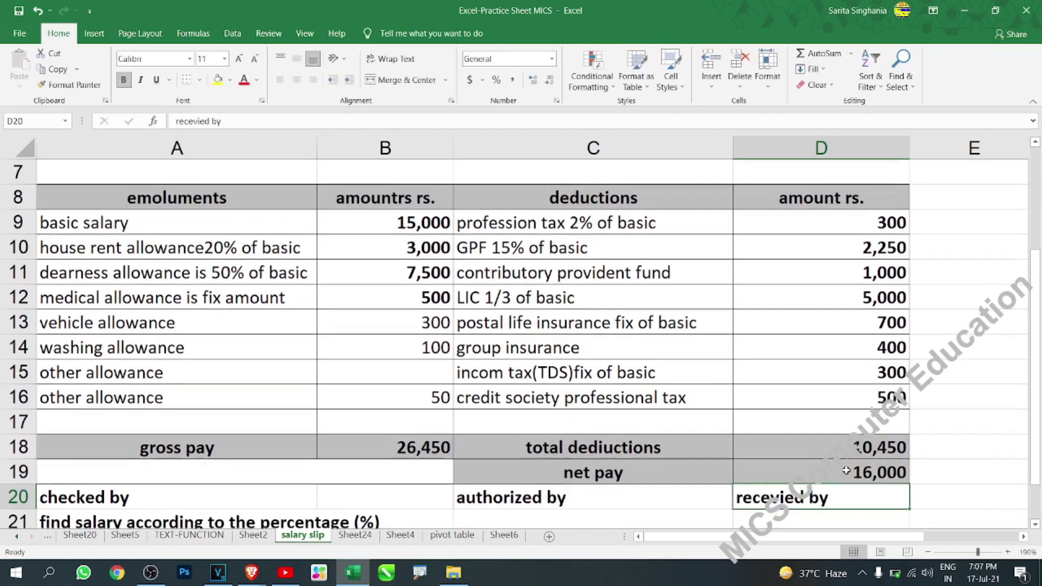
pyautogui.click(882, 474)
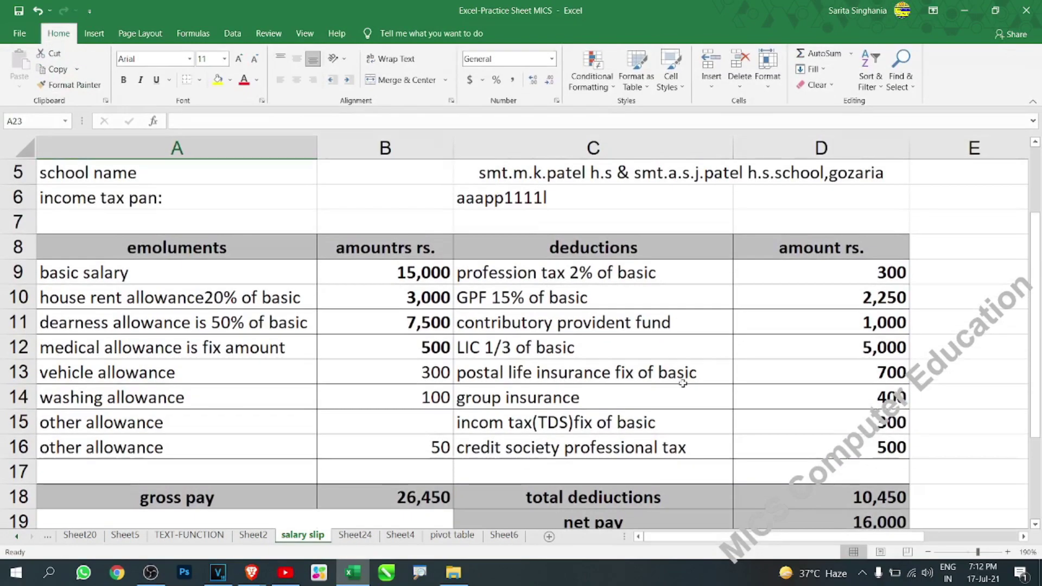
pyautogui.click(705, 372)
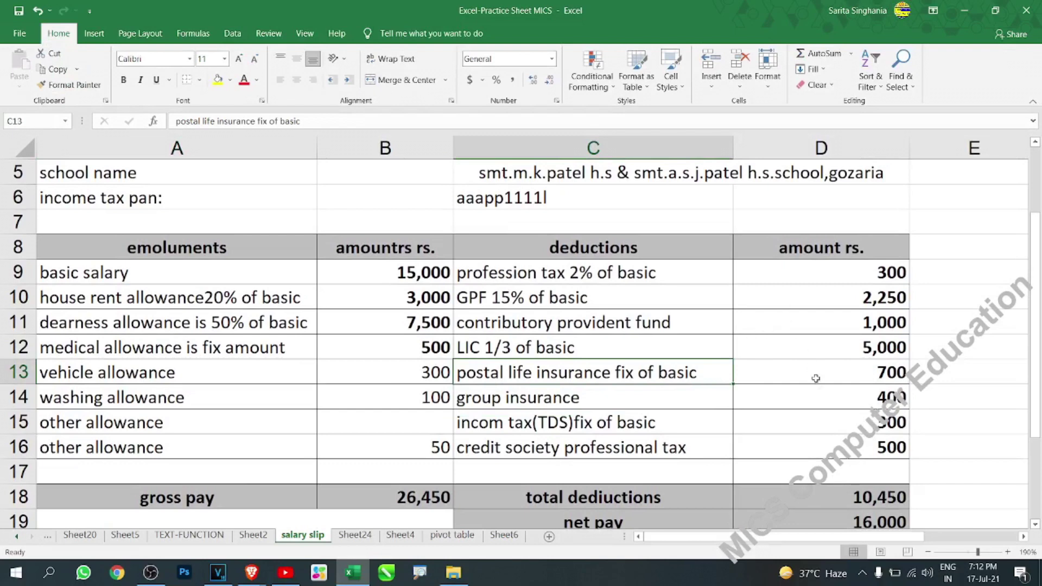
pyautogui.scroll(-1, 825, 418)
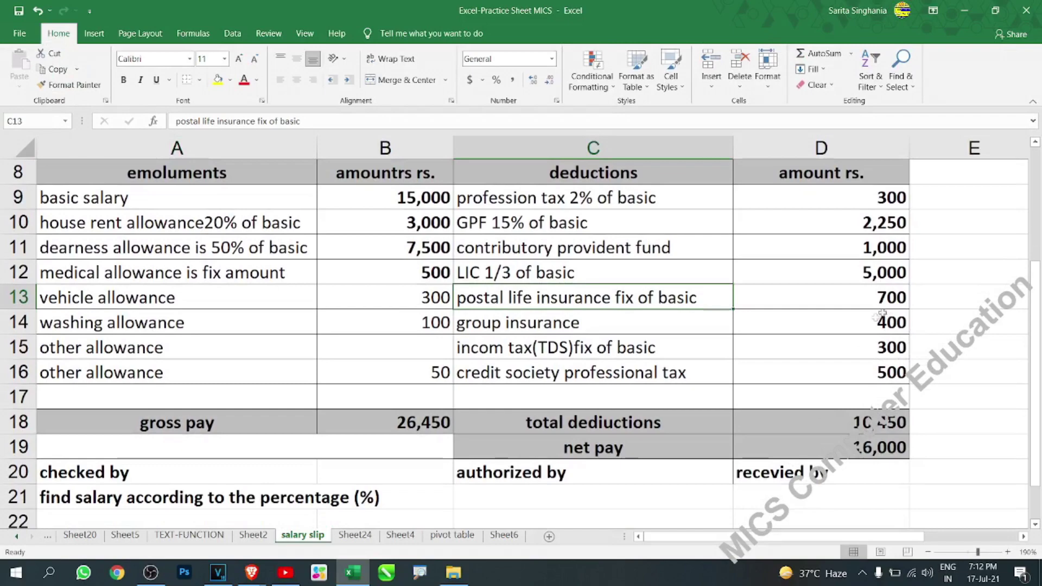
pyautogui.scroll(-1, 767, 389)
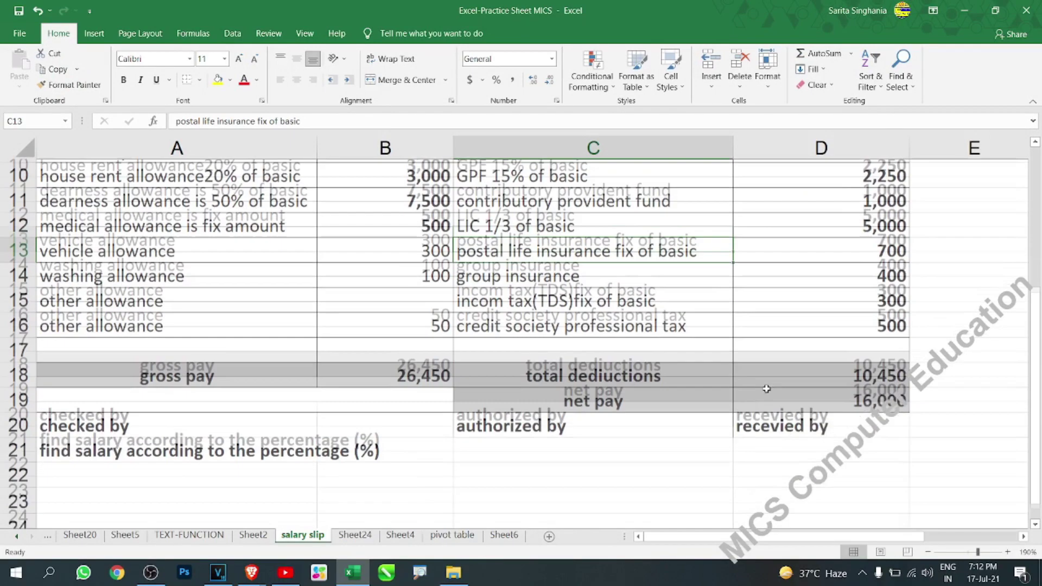
pyautogui.click(794, 376)
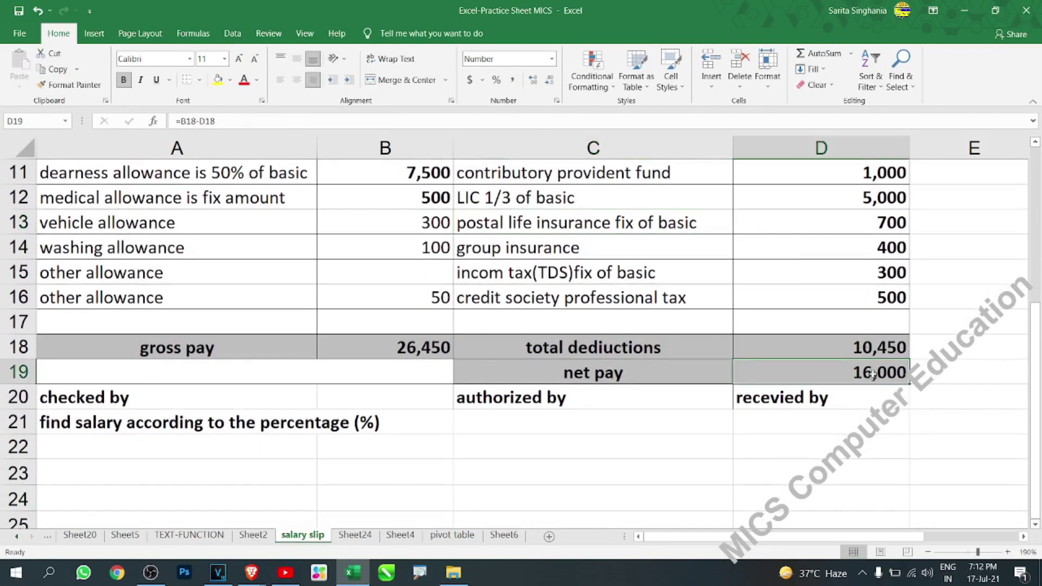
# Step: Enter the formula ="XYZ Net Salary ="&D19 in A23 to join the text with the net pay
pyautogui.click(179, 481)
pyautogui.write('="')
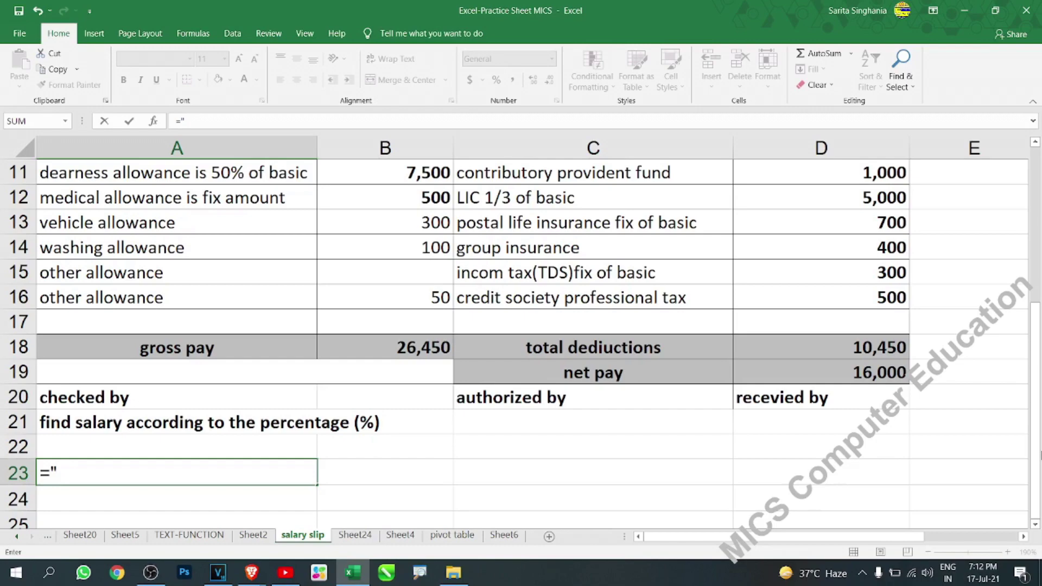
pyautogui.scroll(3, 521, 342)
pyautogui.scroll(1, 988, 163)
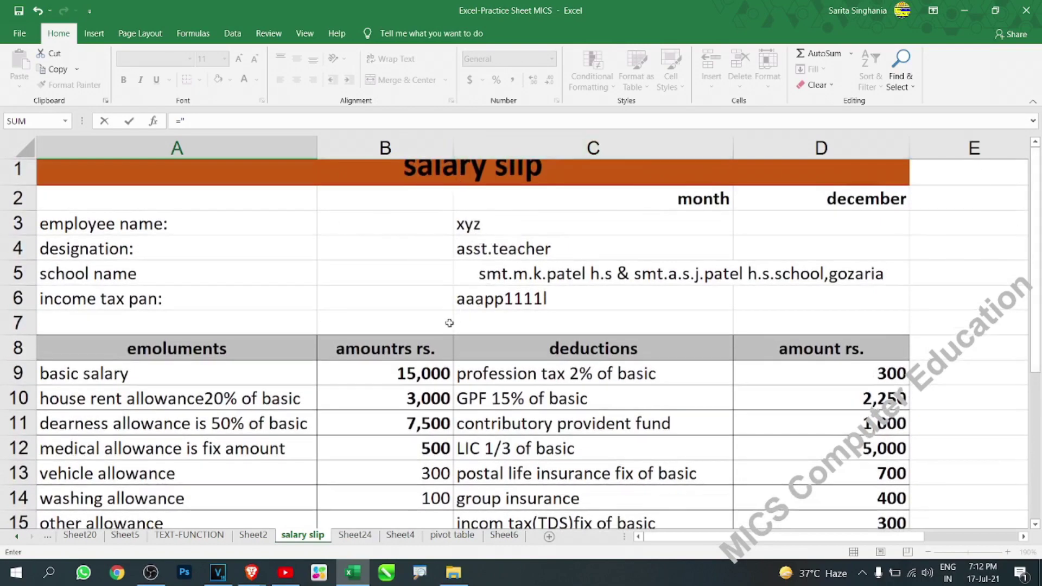
pyautogui.scroll(-4, 451, 323)
pyautogui.write('XYZ ')
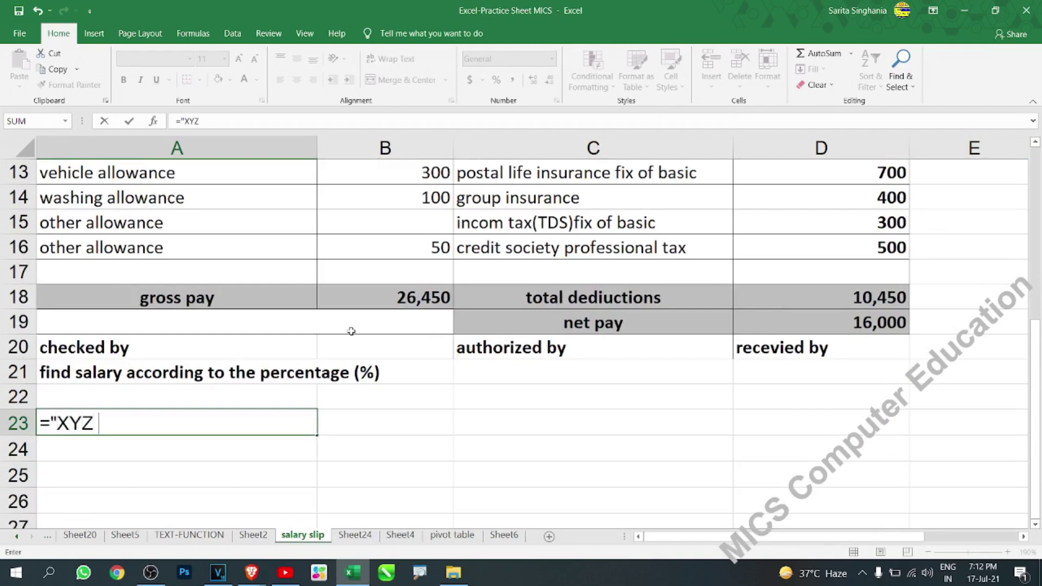
pyautogui.write('Net Salary')
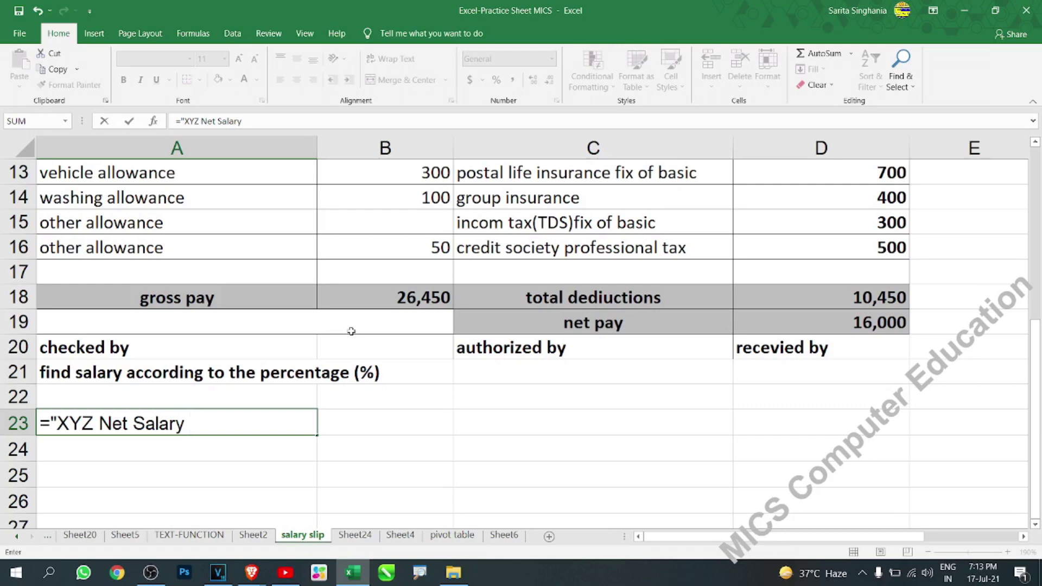
pyautogui.write('=')
pyautogui.write('"')
pyautogui.write('&')
pyautogui.click(840, 324)
pyautogui.write(')')
pyautogui.press('Return')
pyautogui.press('Return')
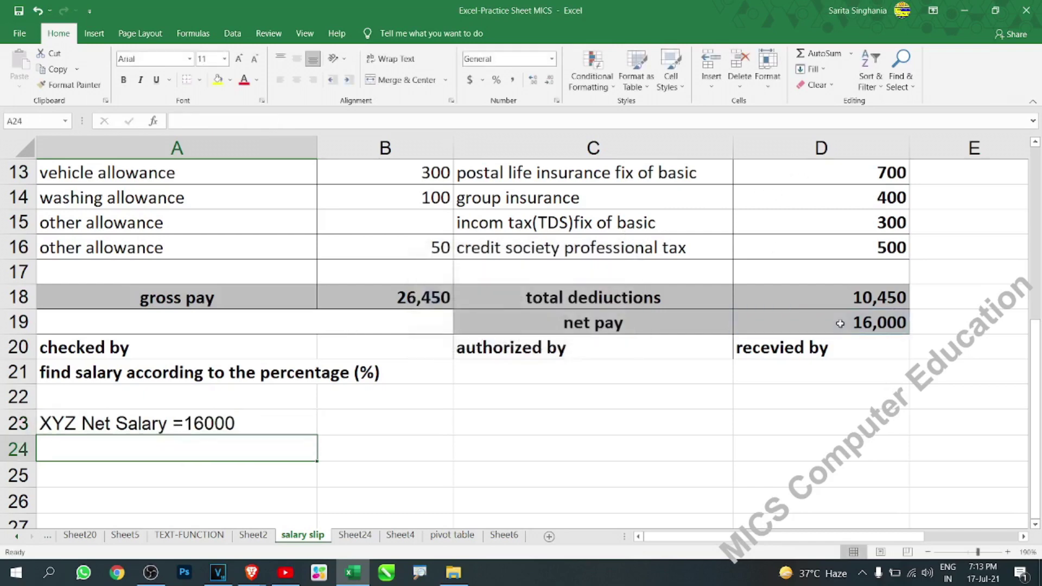
# Step: Change the group insurance deduction in D14 to 100 and check the linked net salary text in A23
pyautogui.click(155, 429)
pyautogui.click(899, 326)
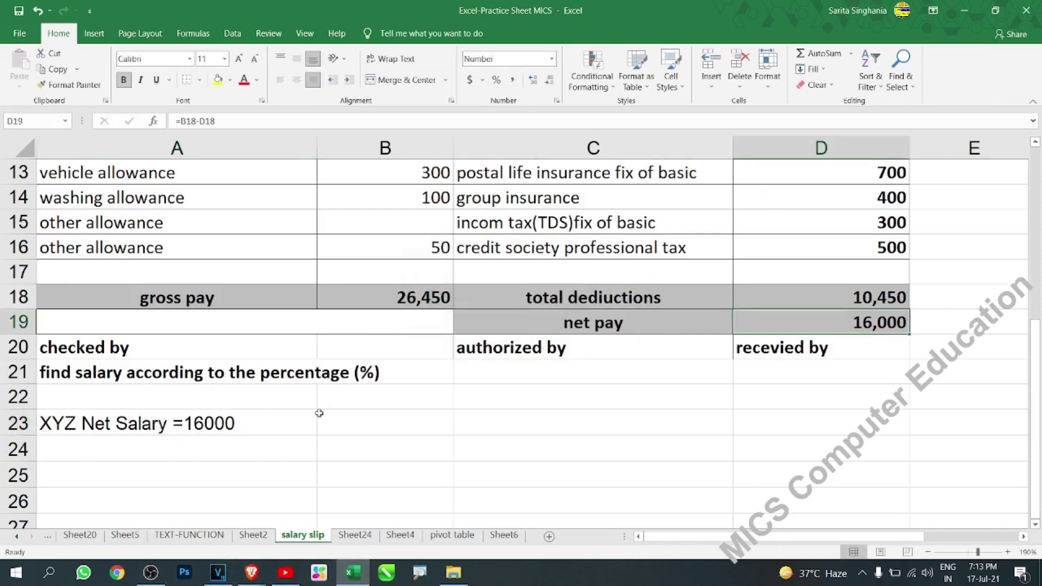
pyautogui.click(230, 428)
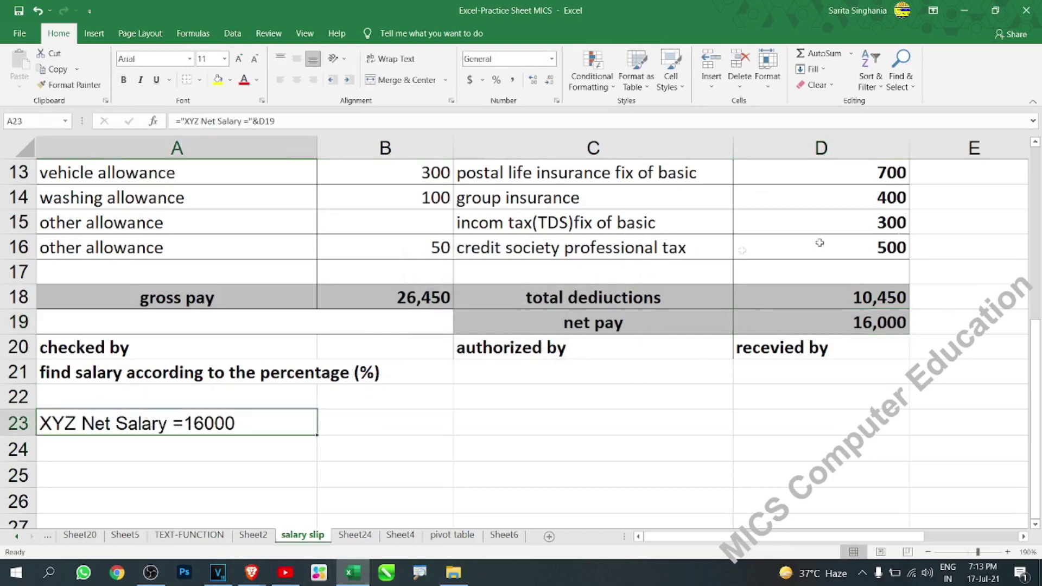
pyautogui.click(893, 203)
pyautogui.write('100')
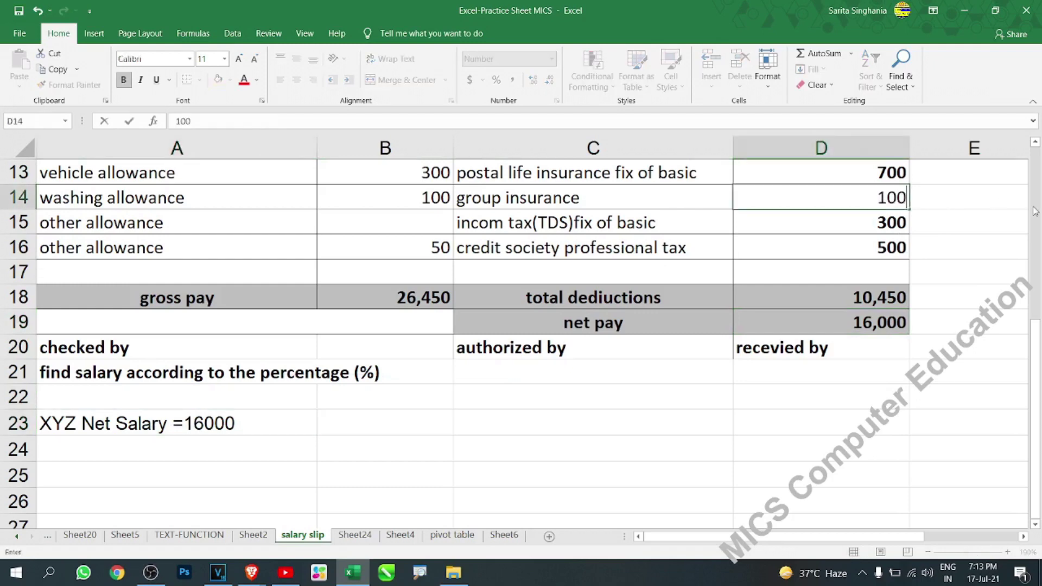
pyautogui.press('Return')
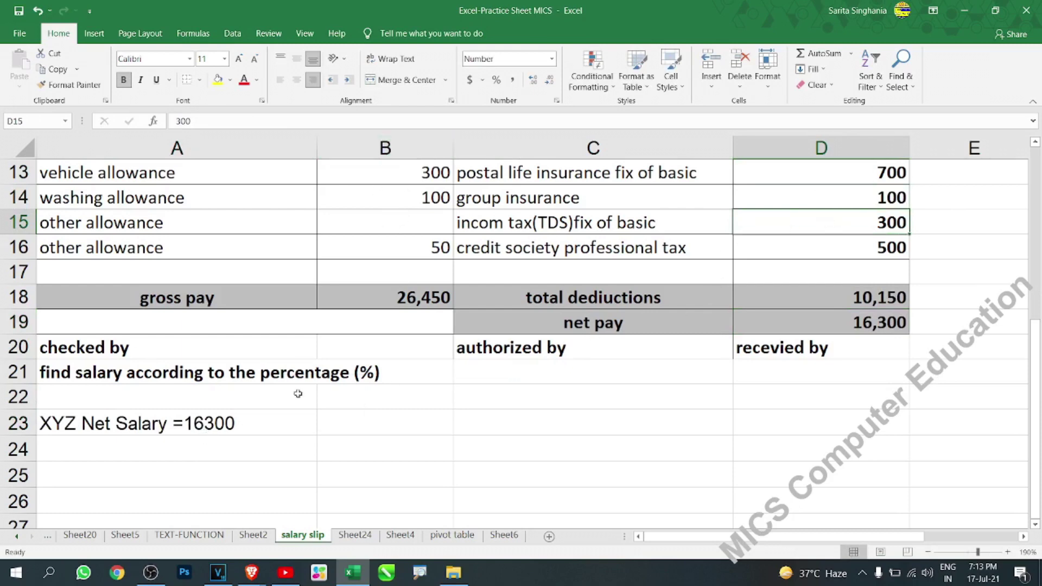
pyautogui.click(120, 422)
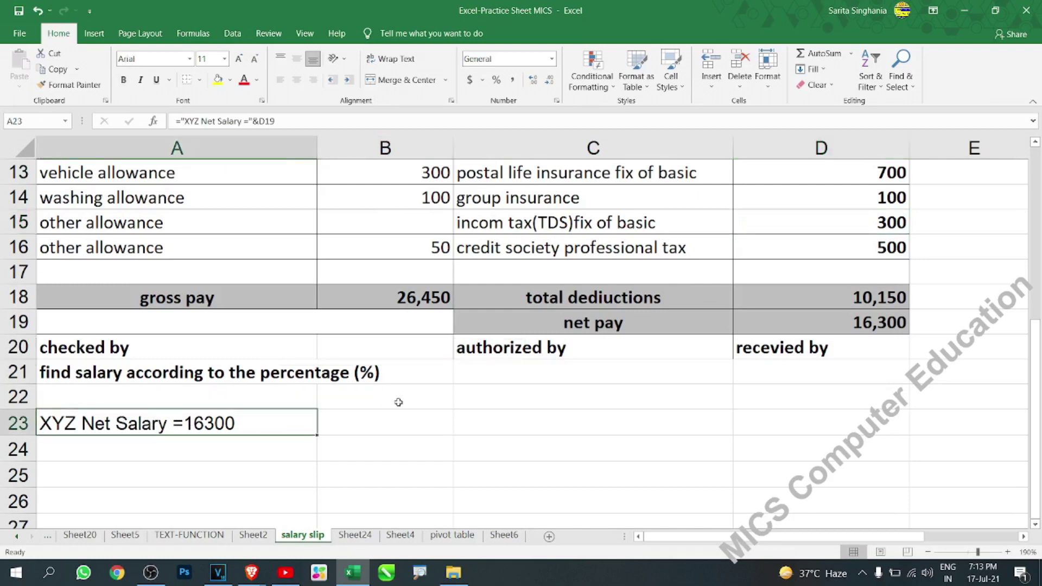
# Step: Preview the salary slip's printout, zoom in on the page, and return to the sheet
pyautogui.hotkey('ctrl', 'p')
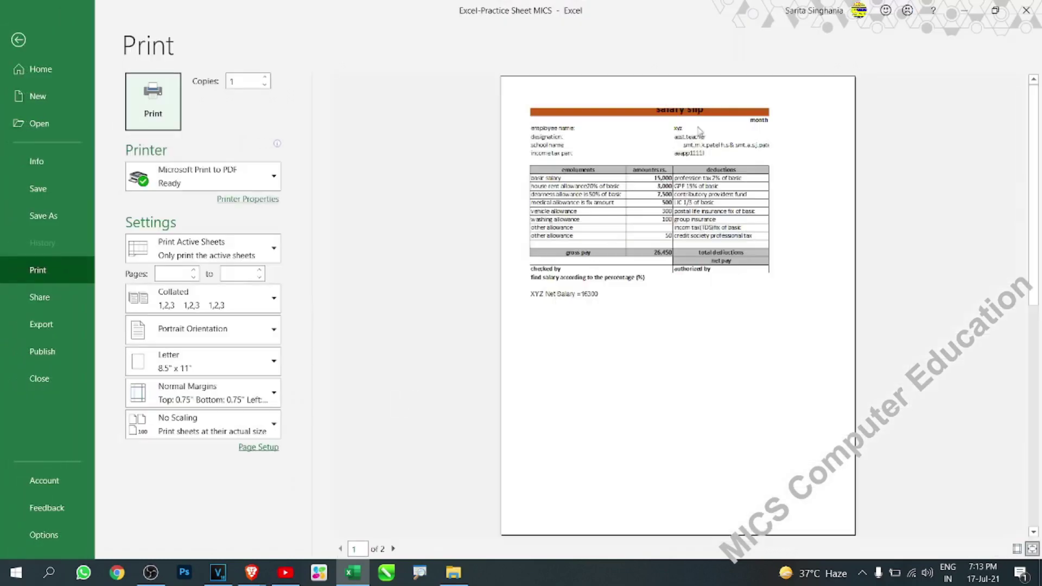
pyautogui.click(688, 137)
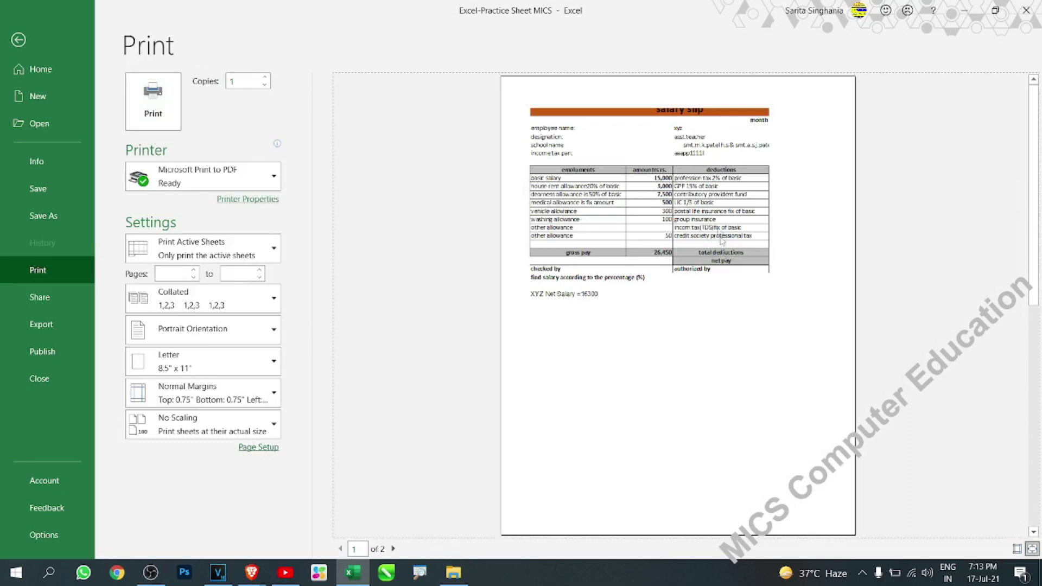
pyautogui.click(717, 140)
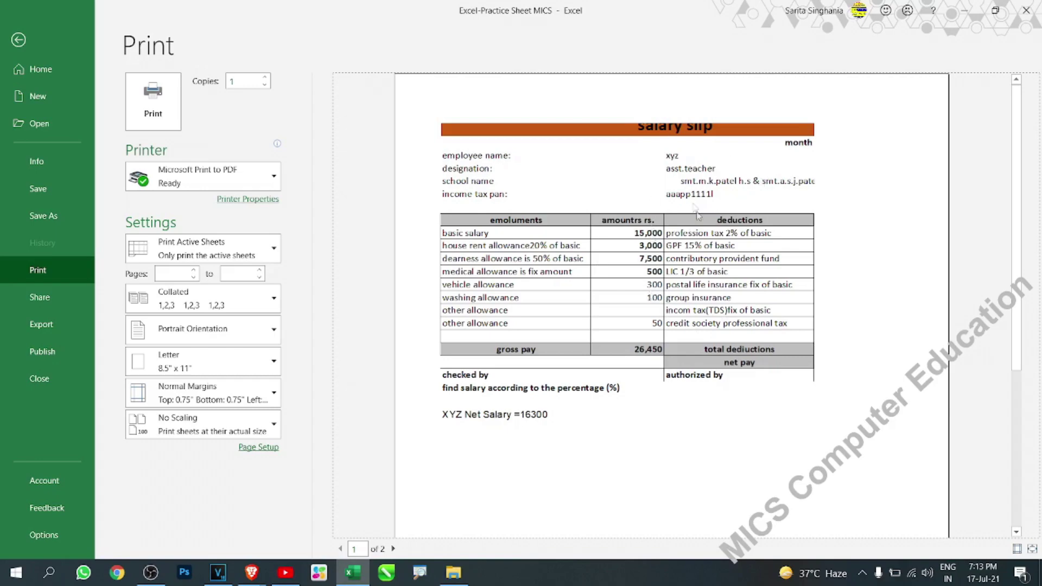
pyautogui.press('Escape')
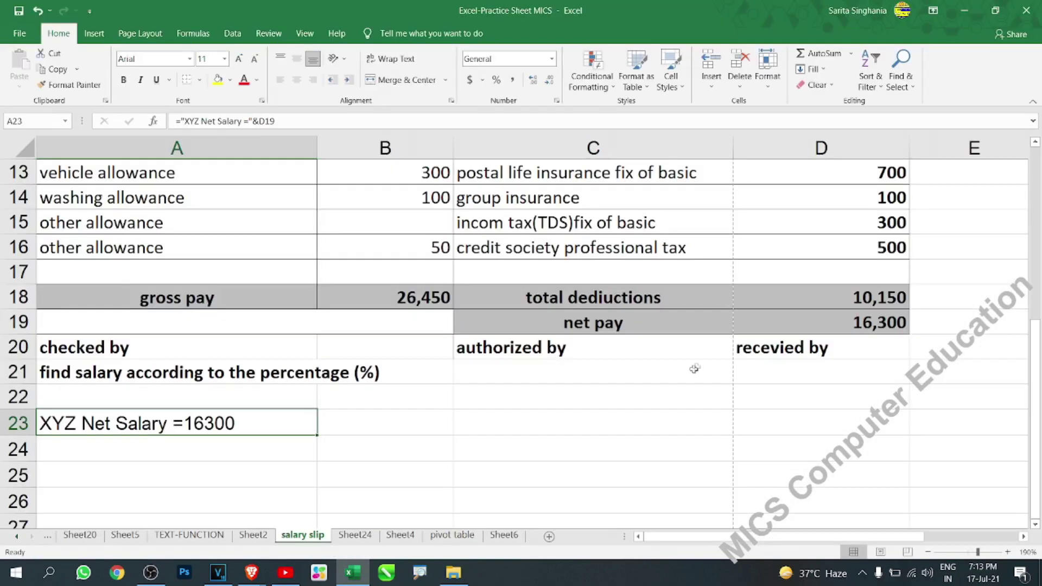
# Step: Narrow column D to just fit its "amount rs." heading and auto-fit the width of column B
pyautogui.scroll(4, 694, 368)
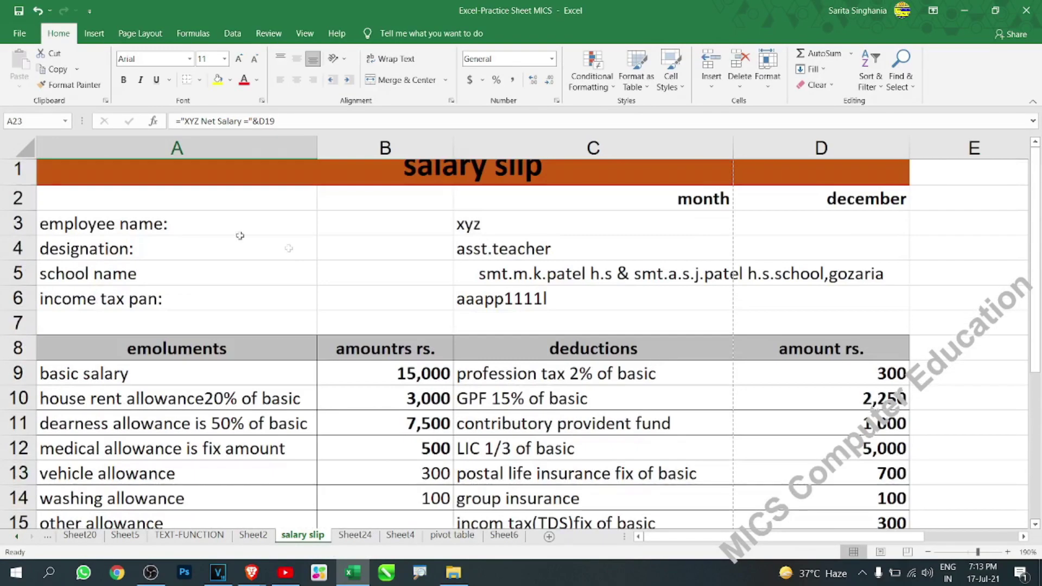
pyautogui.scroll(1, 97, 210)
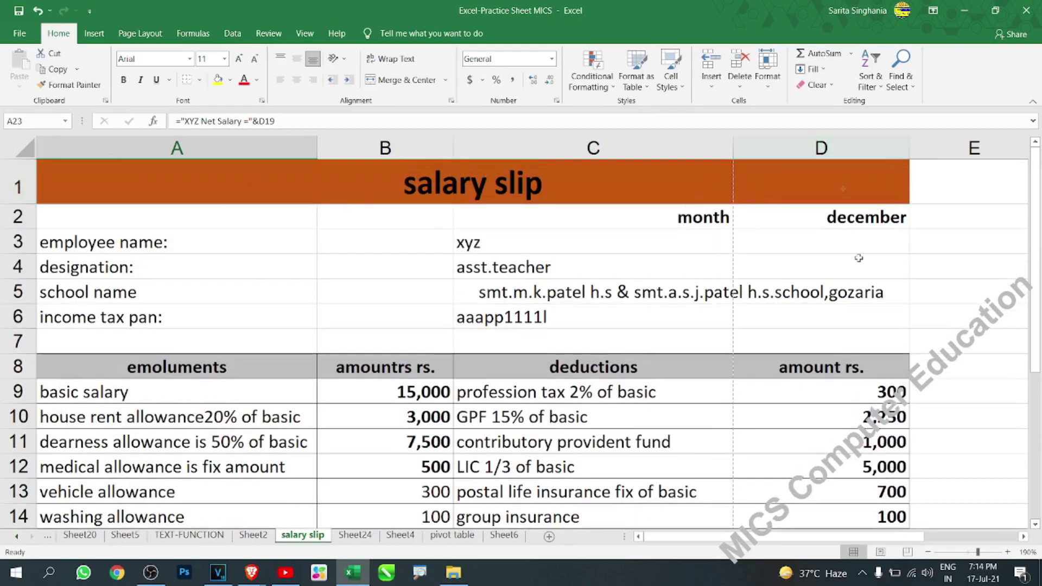
pyautogui.scroll(-3, 801, 435)
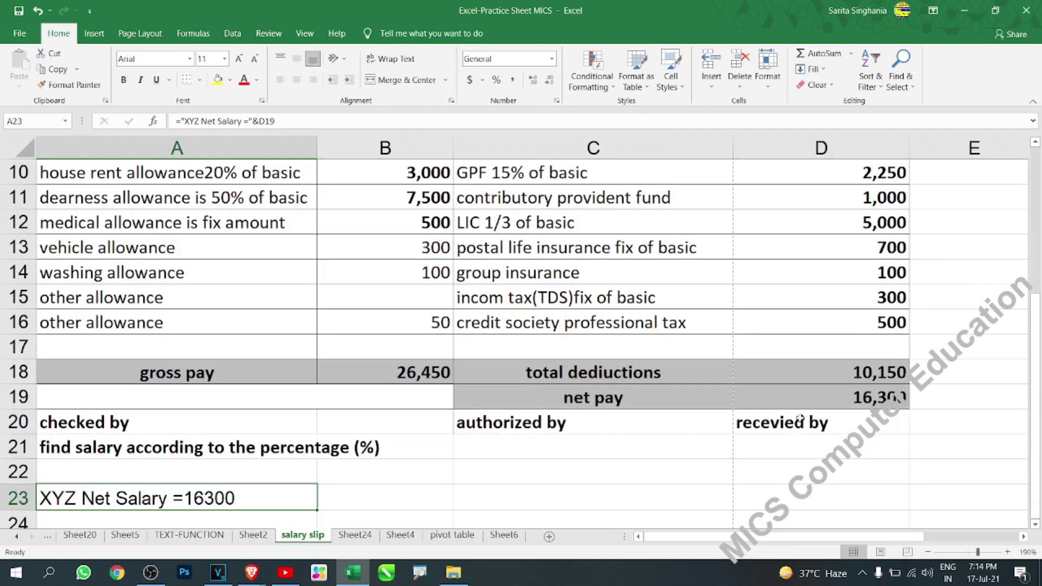
pyautogui.scroll(3, 800, 434)
pyautogui.moveTo(911, 135); pyautogui.dragTo(833, 137)
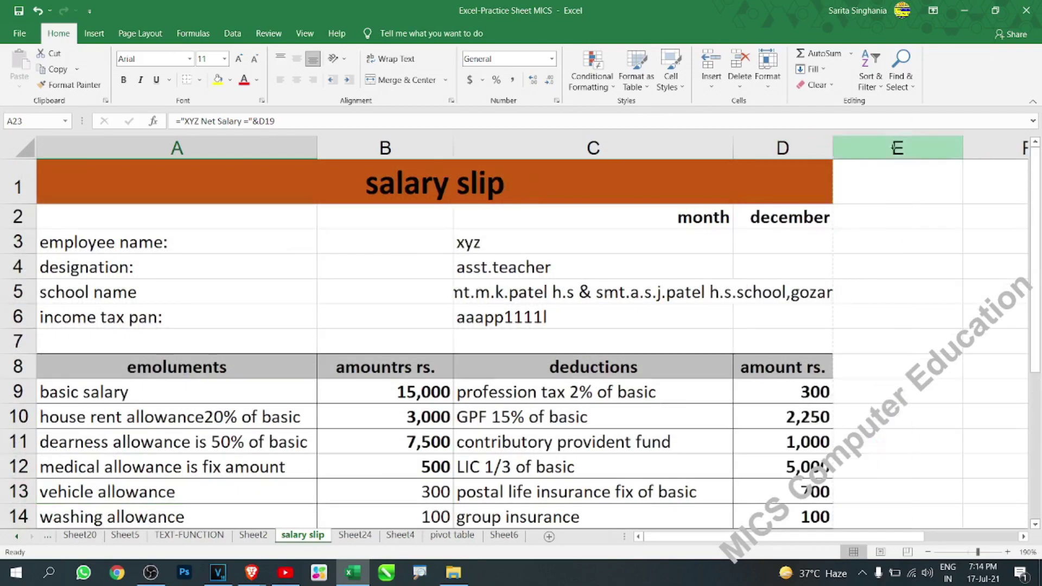
pyautogui.click(756, 344)
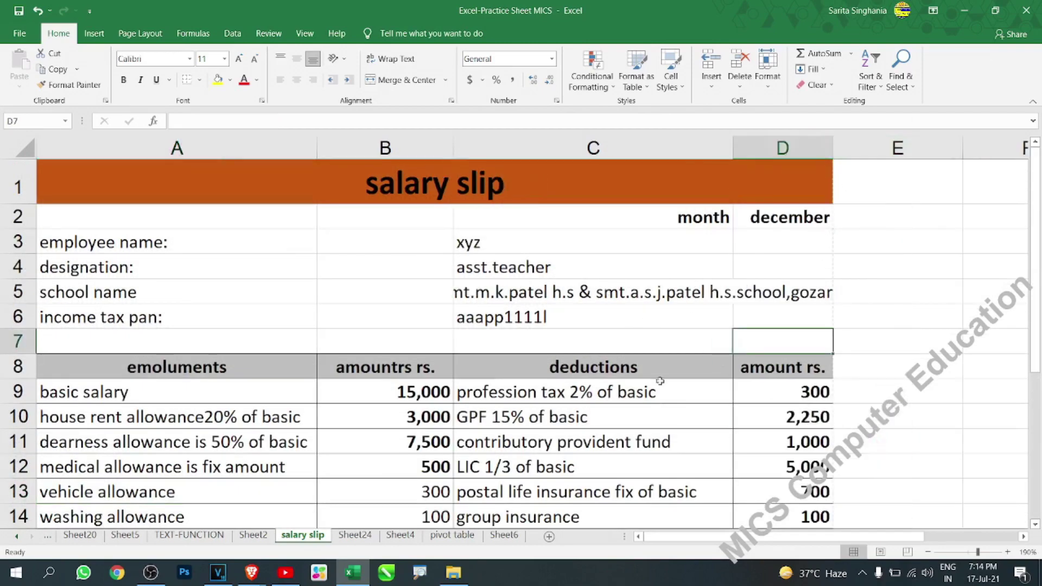
pyautogui.doubleClick(454, 140)
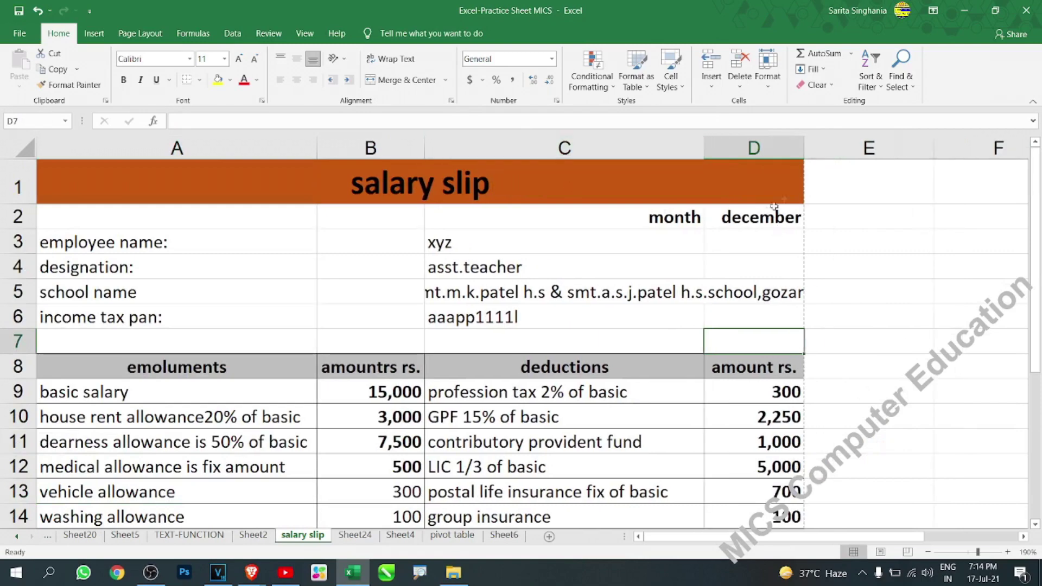
pyautogui.scroll(-2, 796, 447)
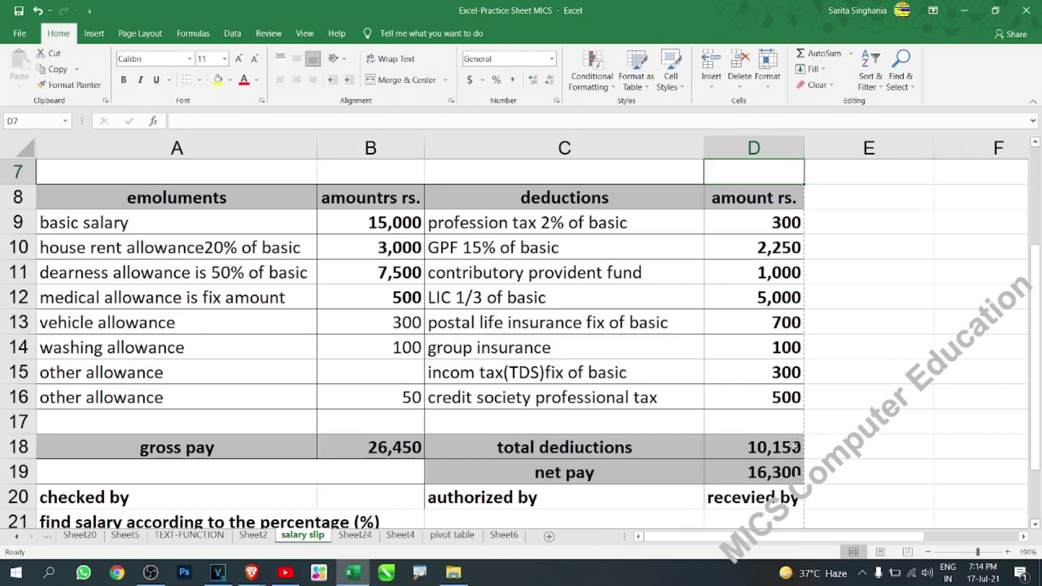
# Step: Check the resized salary slip in the print preview, looking over the whole page, and return to the sheet
pyautogui.hotkey('ctrl', 'p')
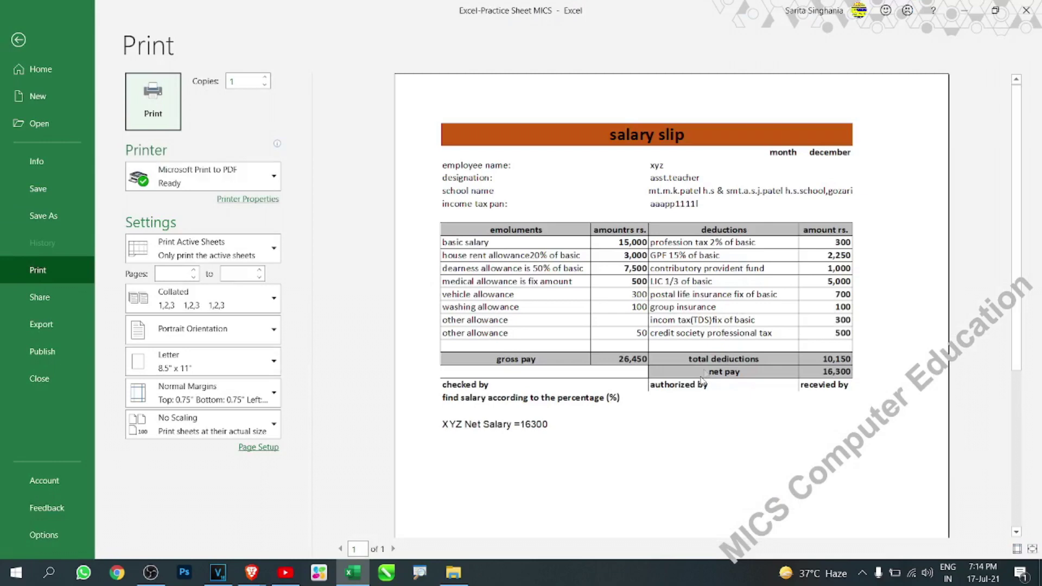
pyautogui.scroll(-1, 641, 356)
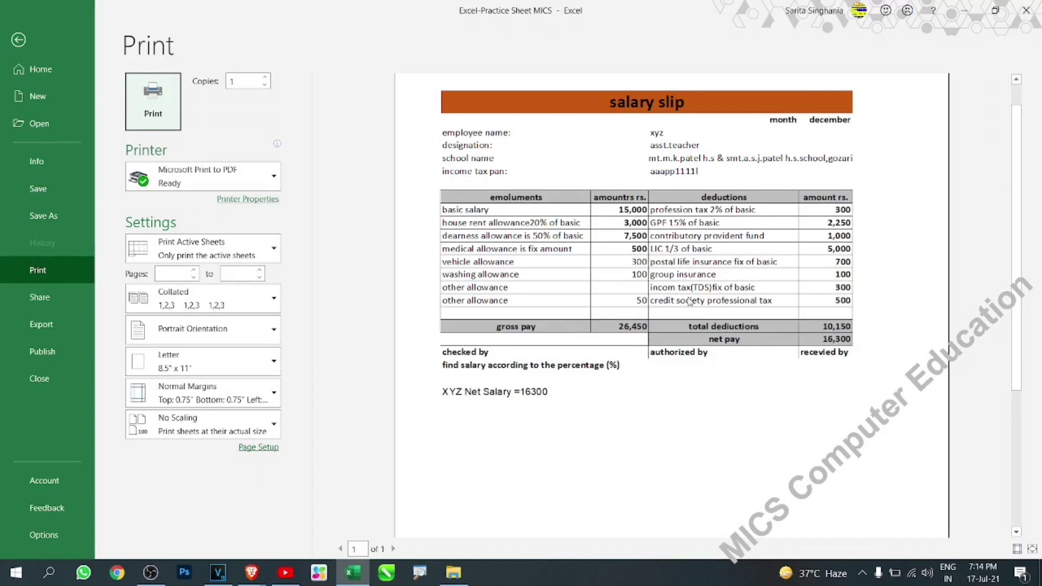
pyautogui.scroll(-1, 689, 302)
pyautogui.scroll(2, 708, 401)
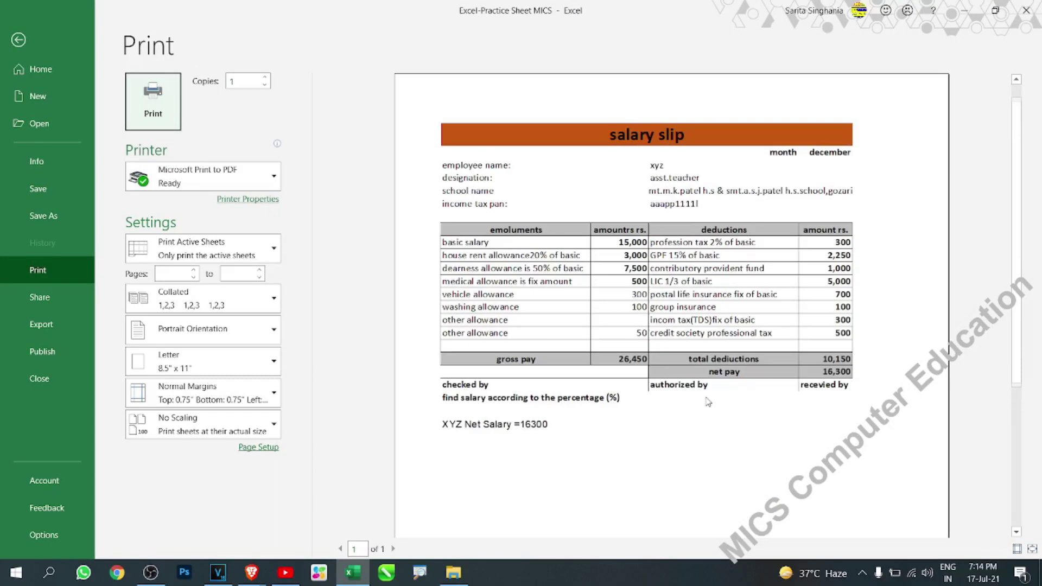
pyautogui.press('Escape')
pyautogui.scroll(2, 711, 378)
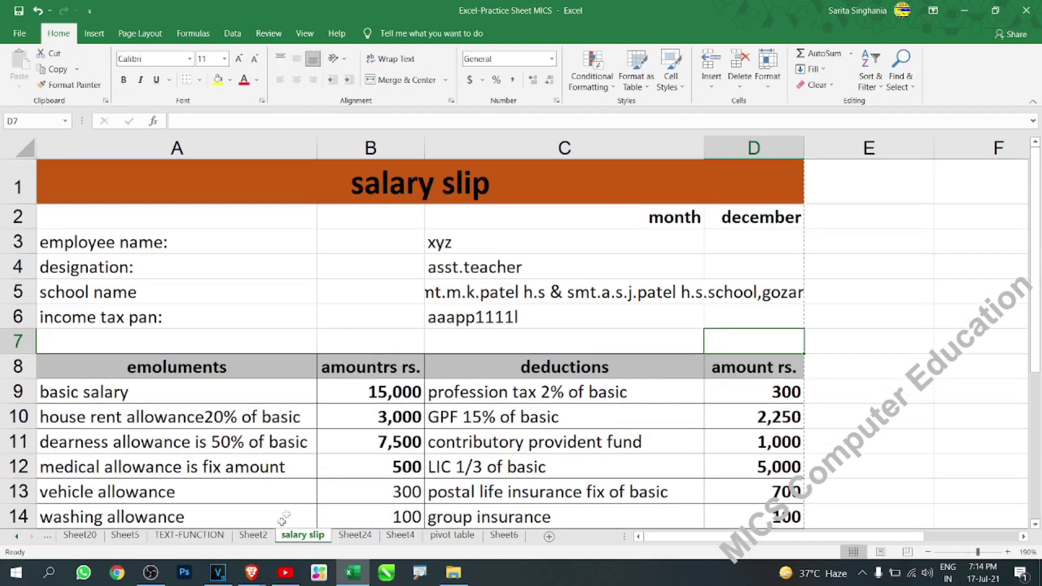
# Step: View the worker's salary sheet with attendance on Sheet2 and go back to the salary slip sheet
pyautogui.click(254, 536)
pyautogui.scroll(1, 554, 405)
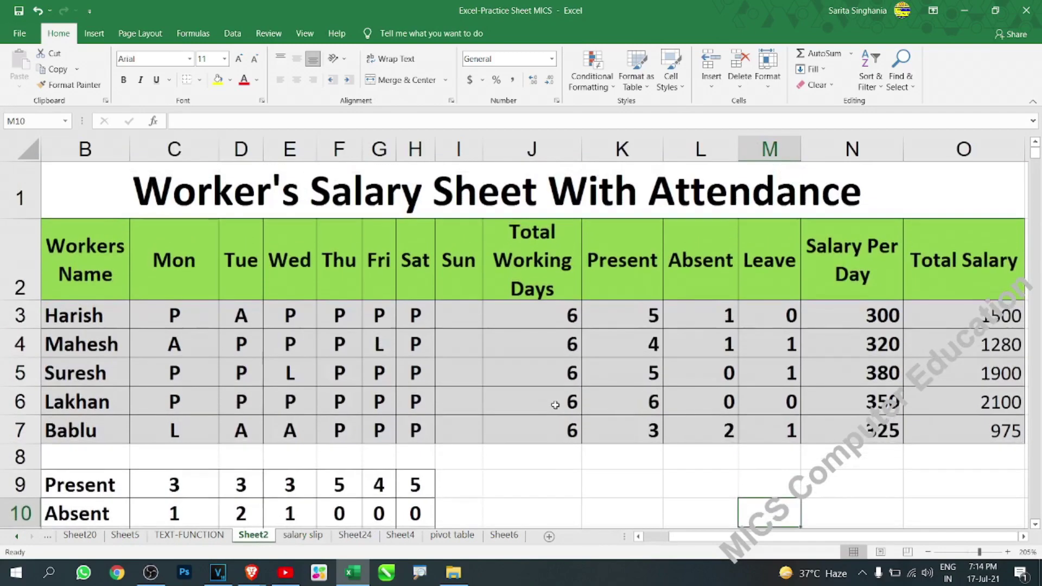
pyautogui.click(304, 538)
pyautogui.scroll(-1, 518, 430)
pyautogui.scroll(1, 518, 430)
pyautogui.click(398, 304)
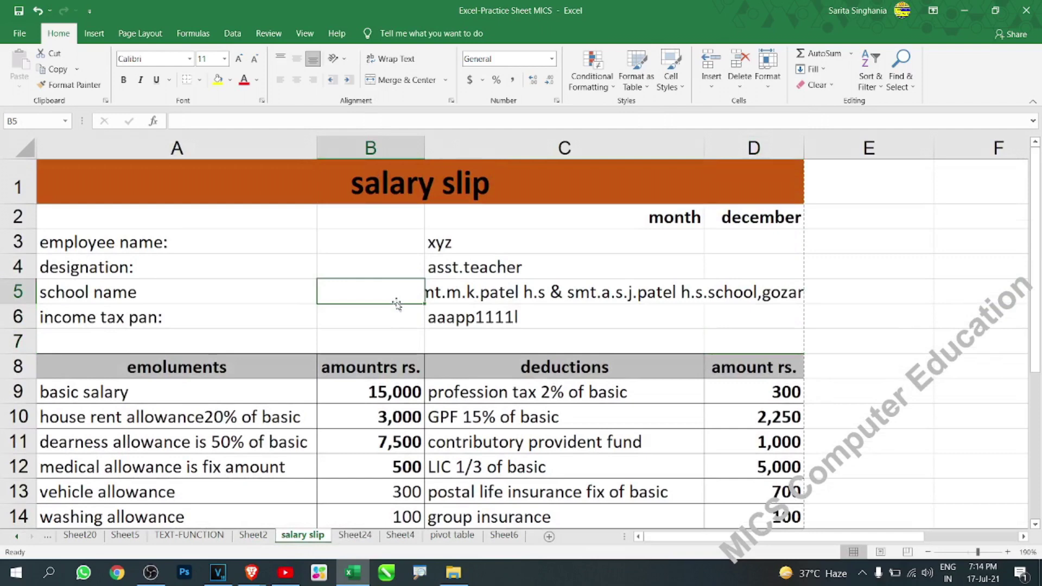